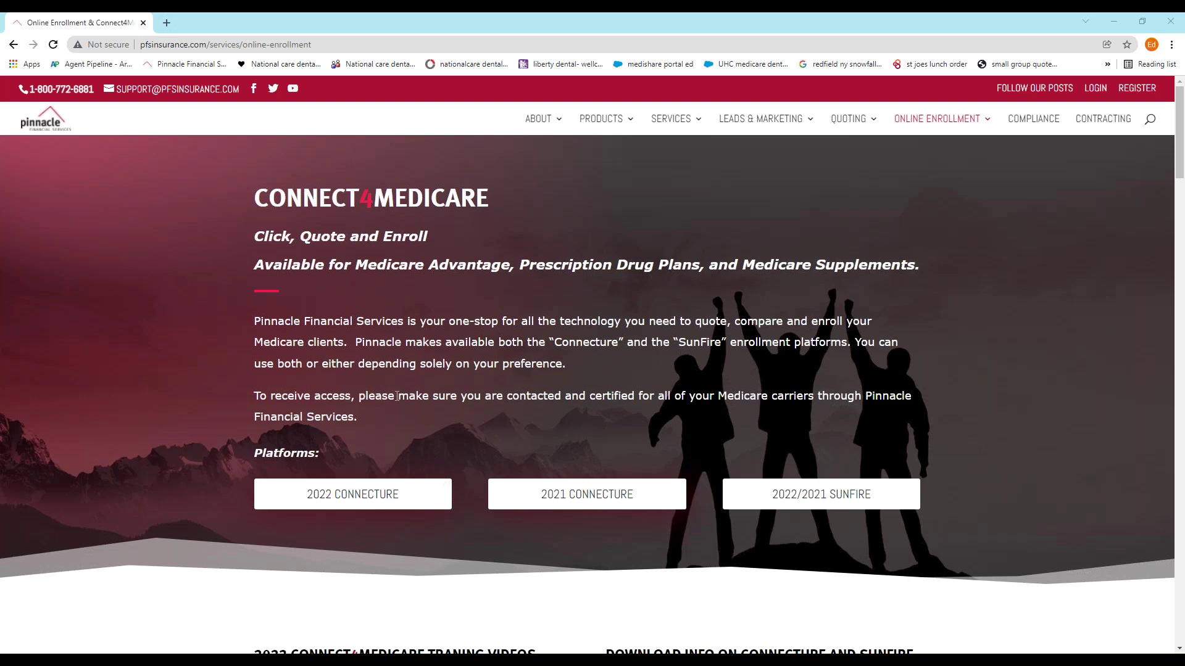
left_click(269, 44)
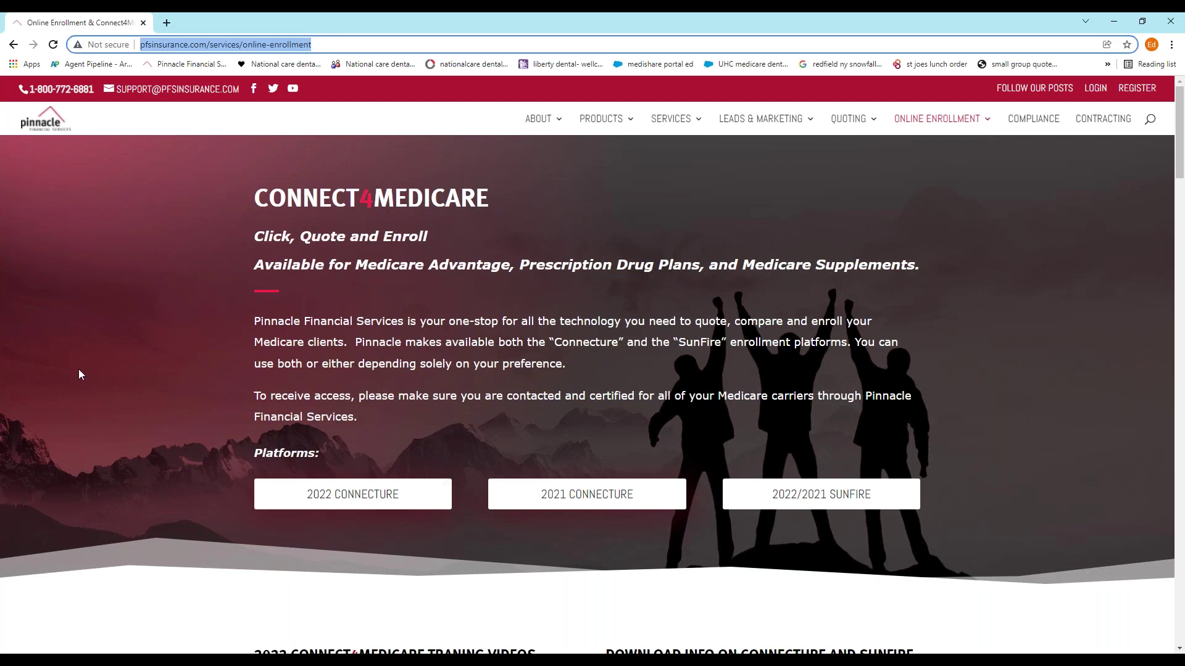
key("BackSpace")
type("www.")
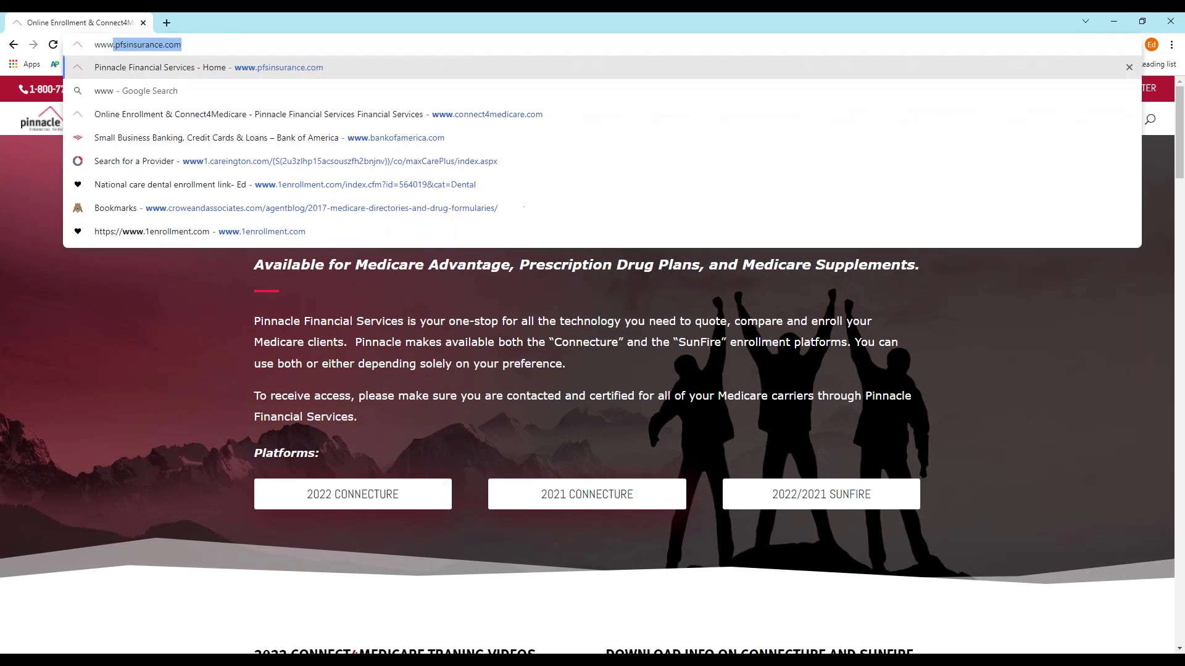
type("connect")
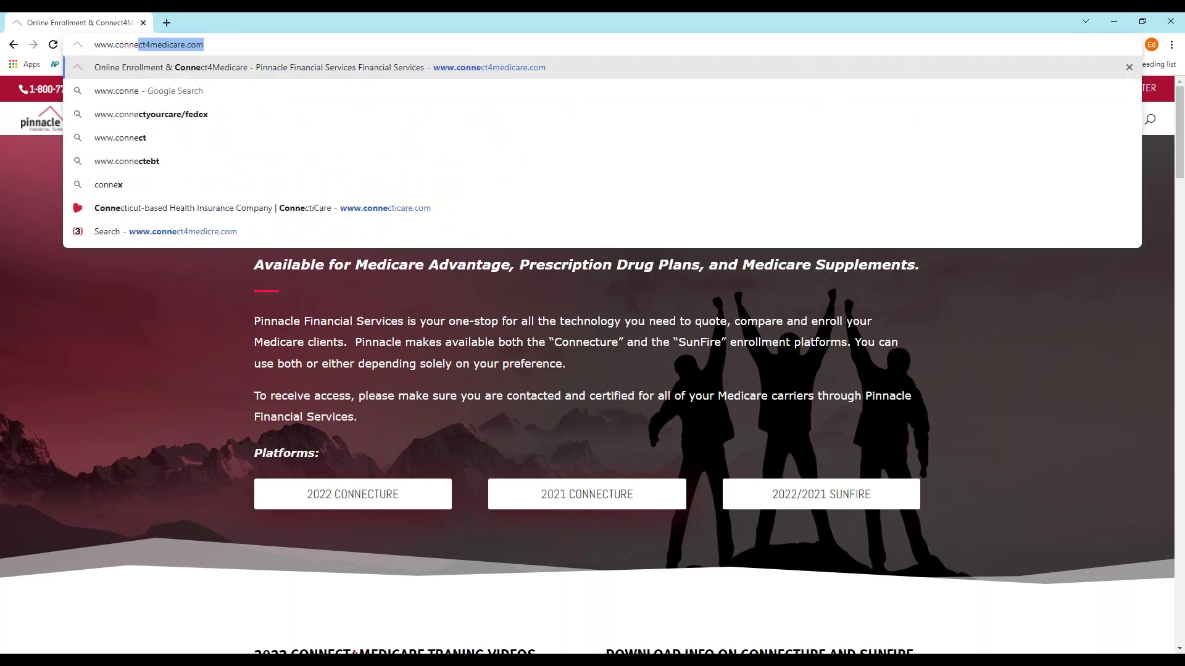
type("4medicare.co")
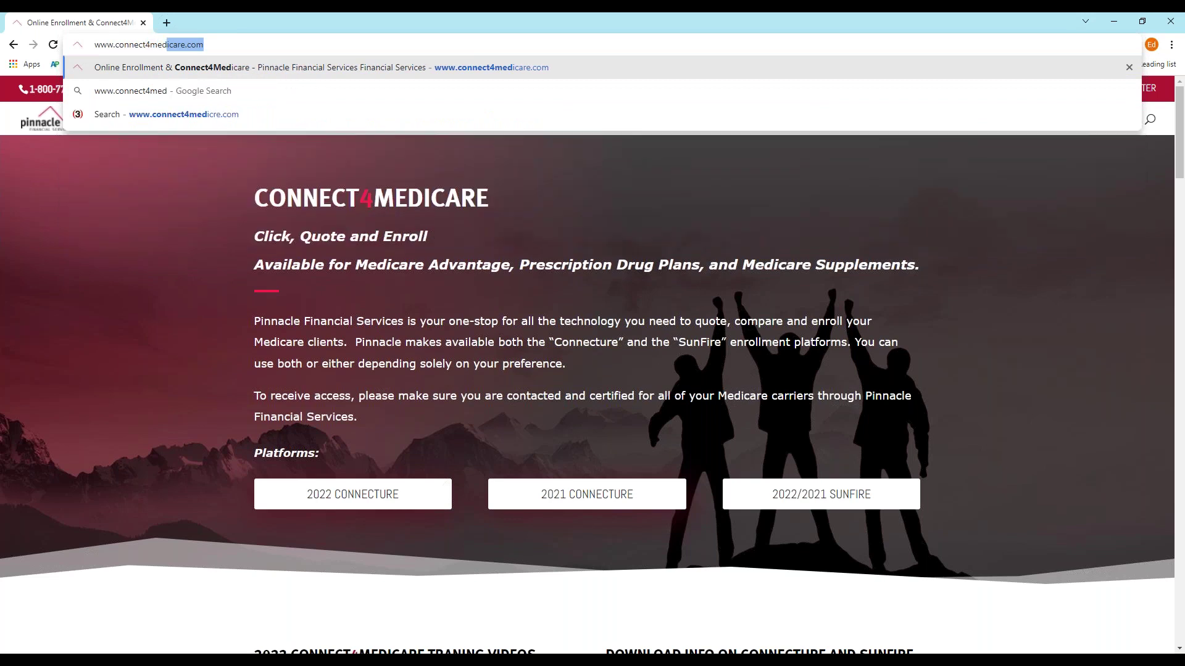
type("m")
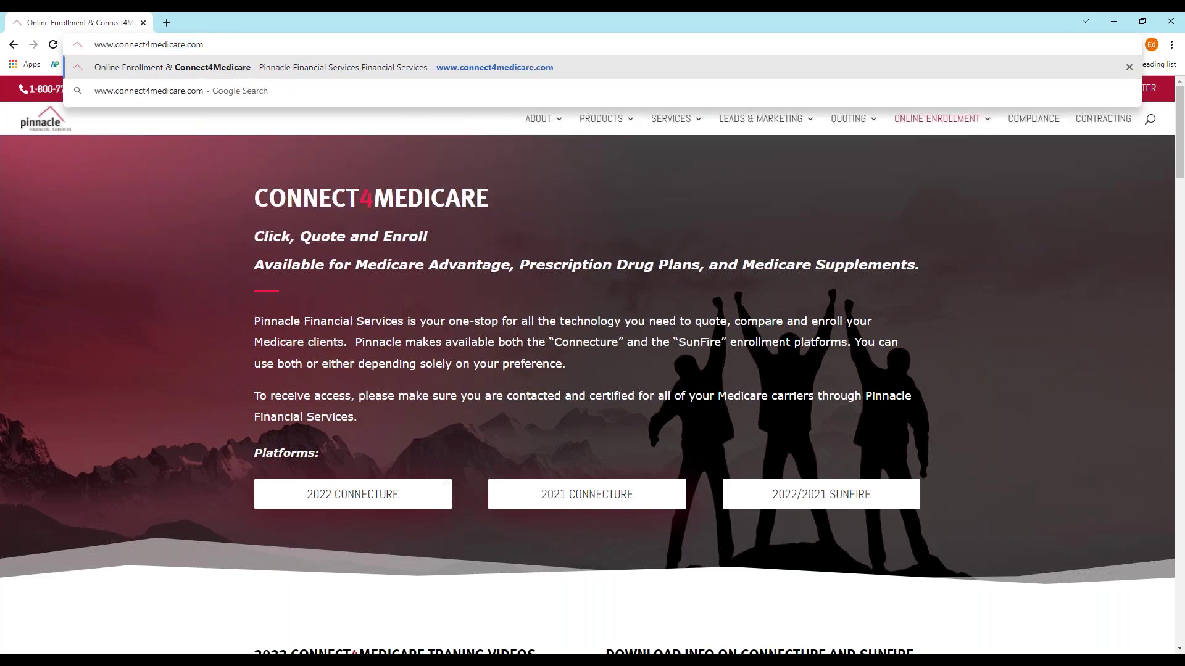
key("Return")
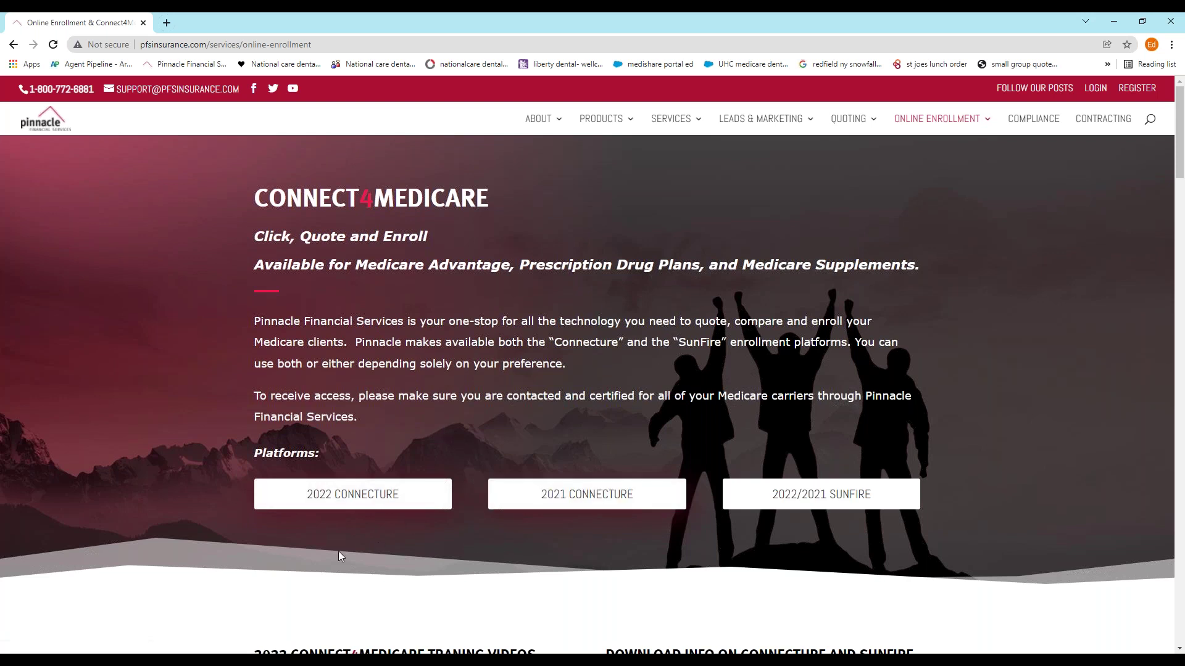
Step: Open the 2022 Connecture platform and log in with the saved credentials
left_click(358, 504)
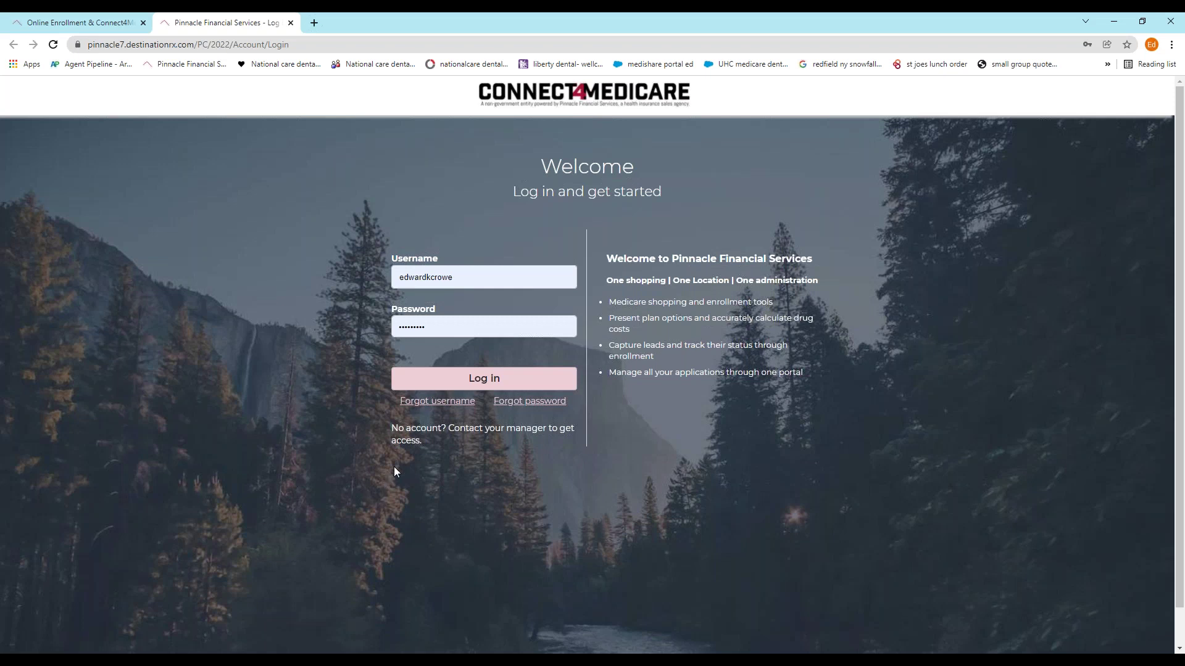
left_click(512, 382)
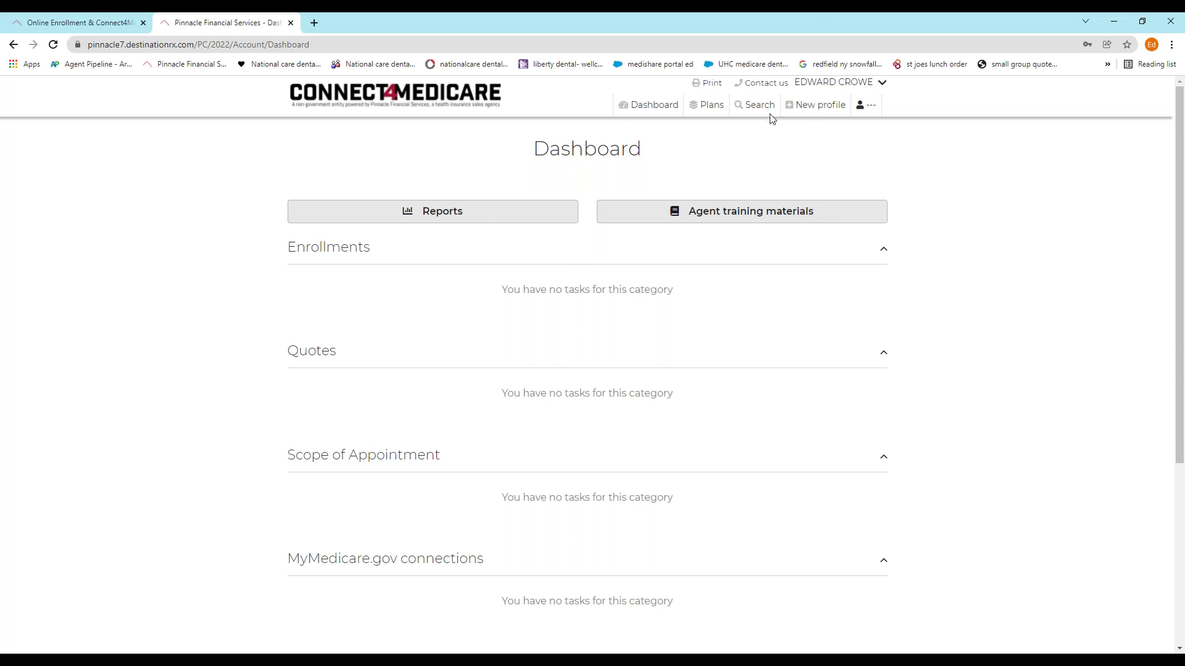
Step: Open the agent's account overview and copy the personalized shopping link
left_click(884, 85)
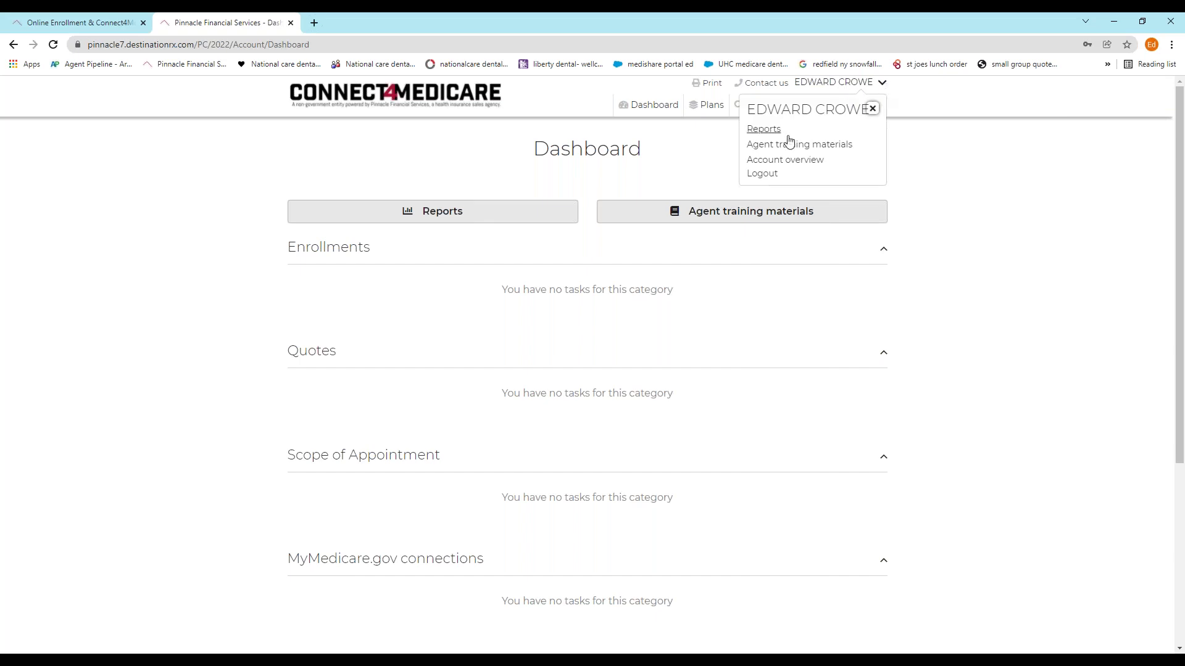
left_click(779, 162)
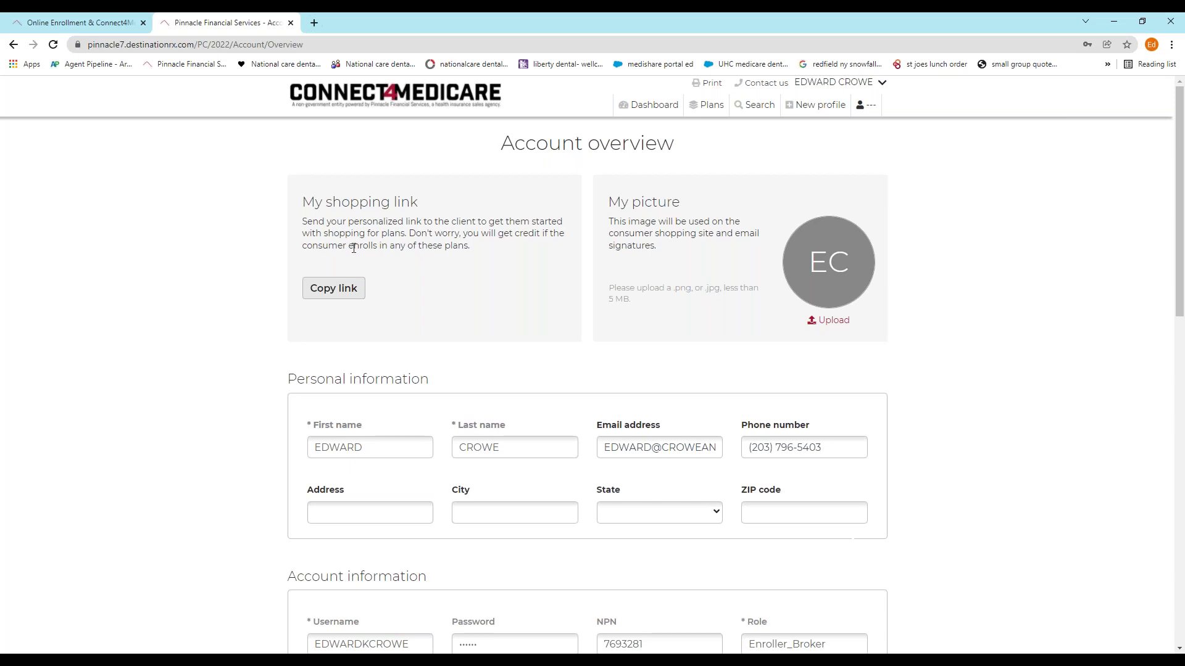
left_click(347, 296)
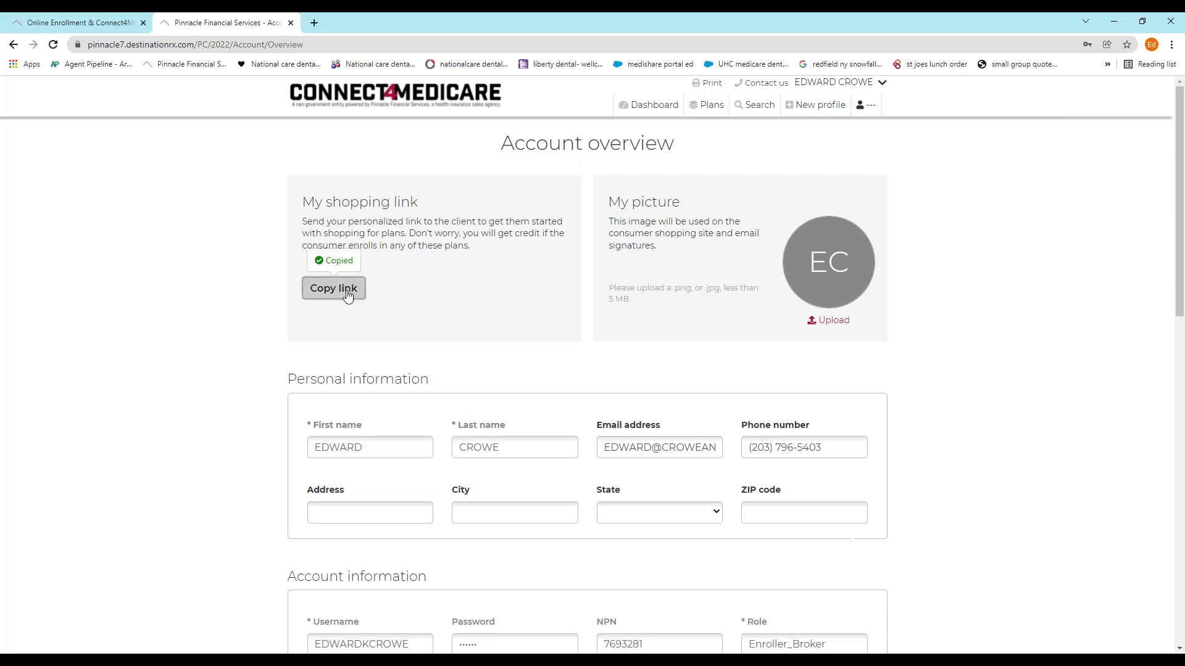
Step: View the client shopping site through the copied link in a separate browser tab and close that tab
left_click(315, 22)
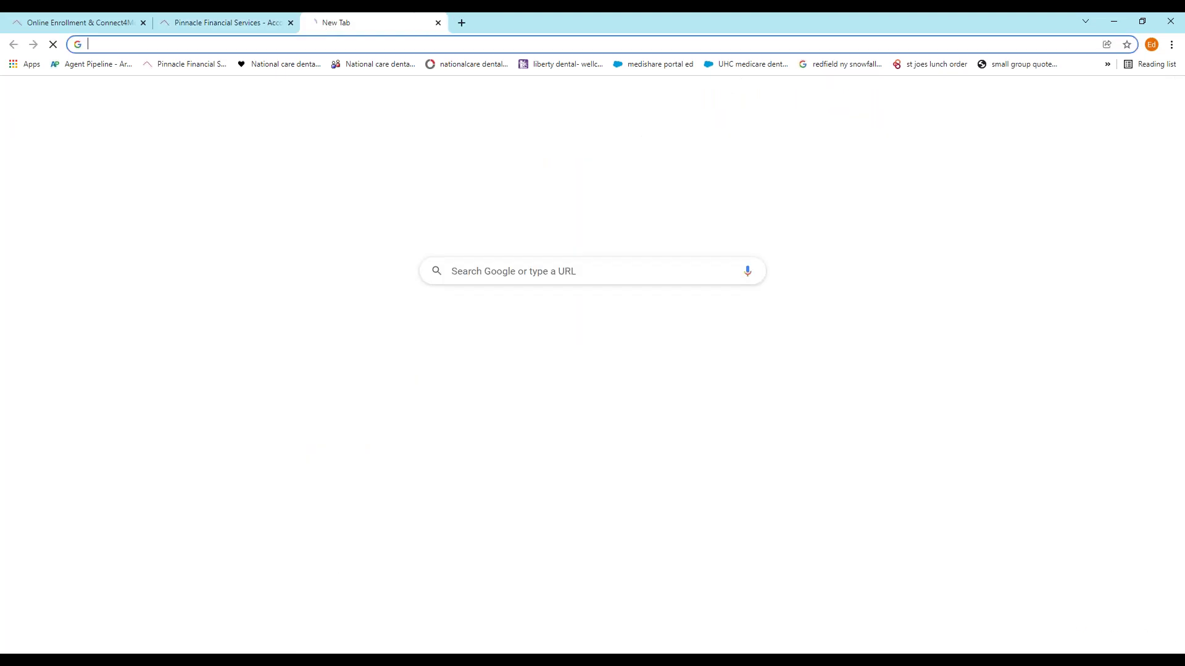
right_click(155, 44)
left_click(186, 123)
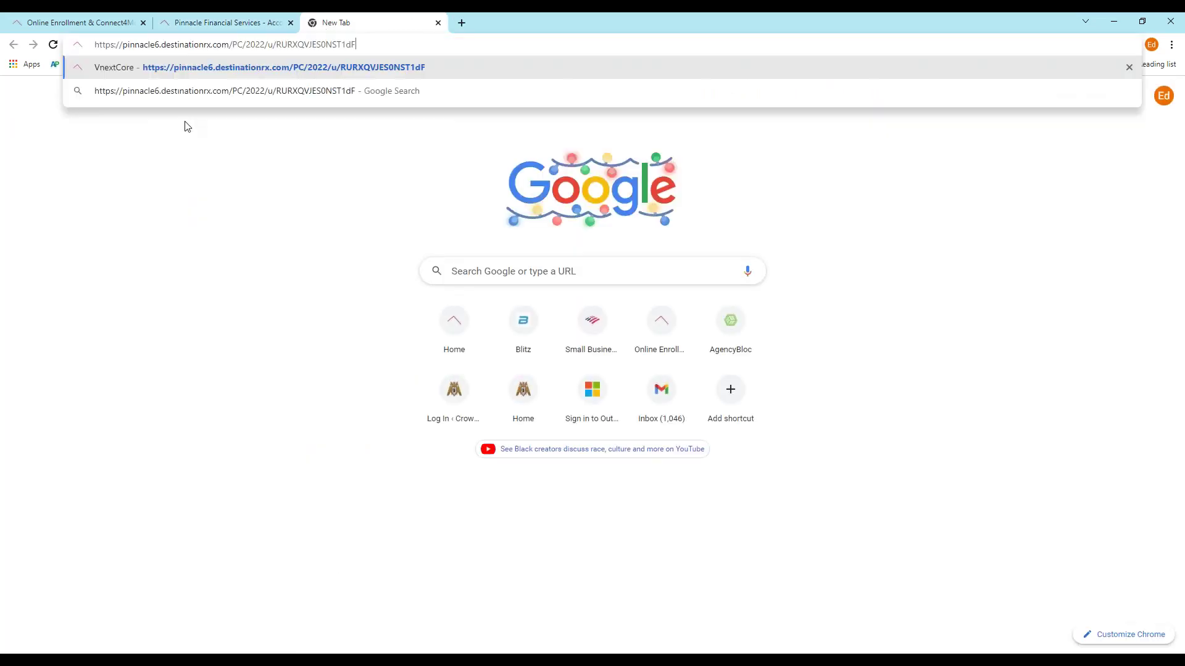
key("Return")
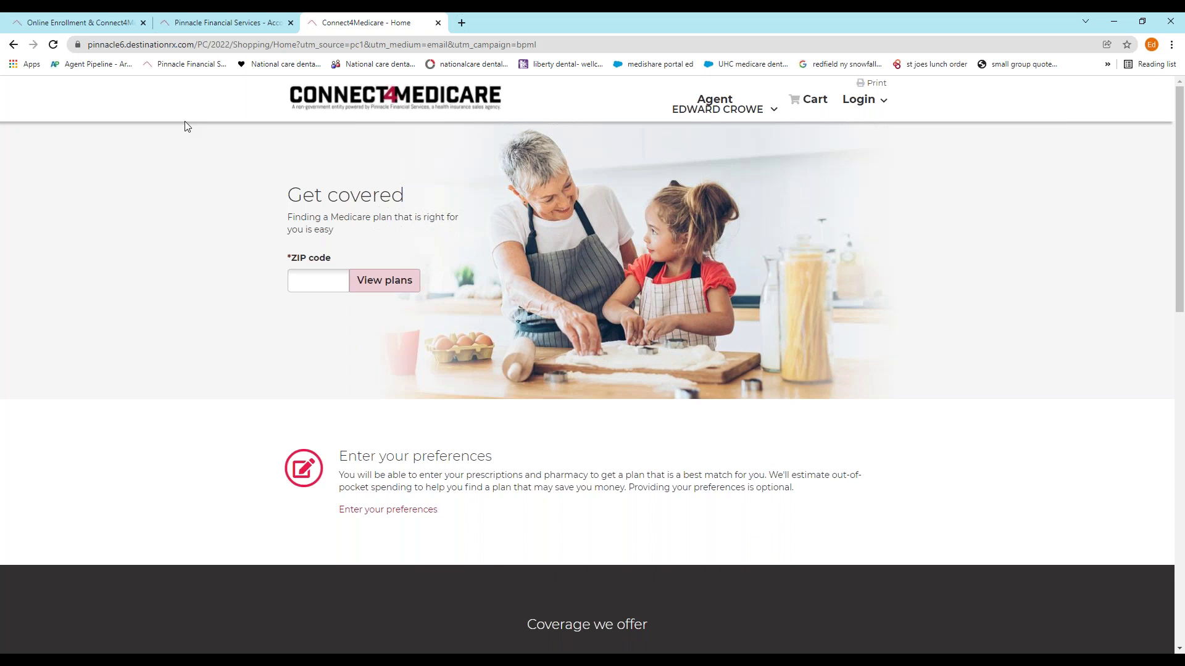
left_click(438, 23)
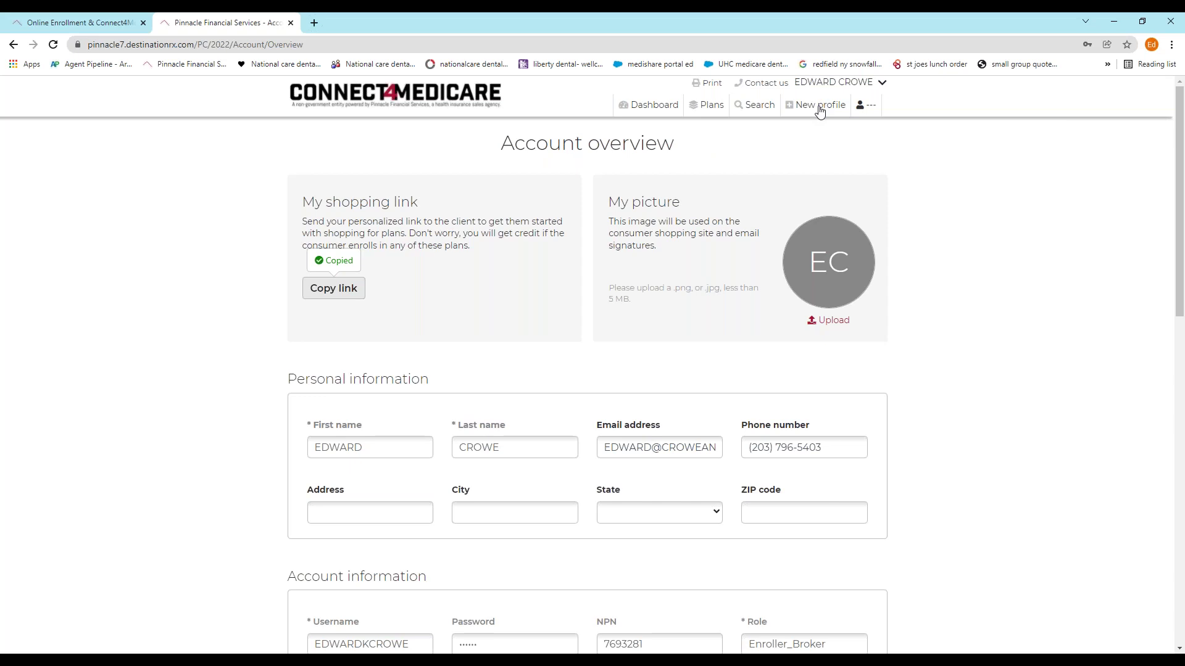
Step: Shop for the plans available in ZIP code 06804
left_click(712, 110)
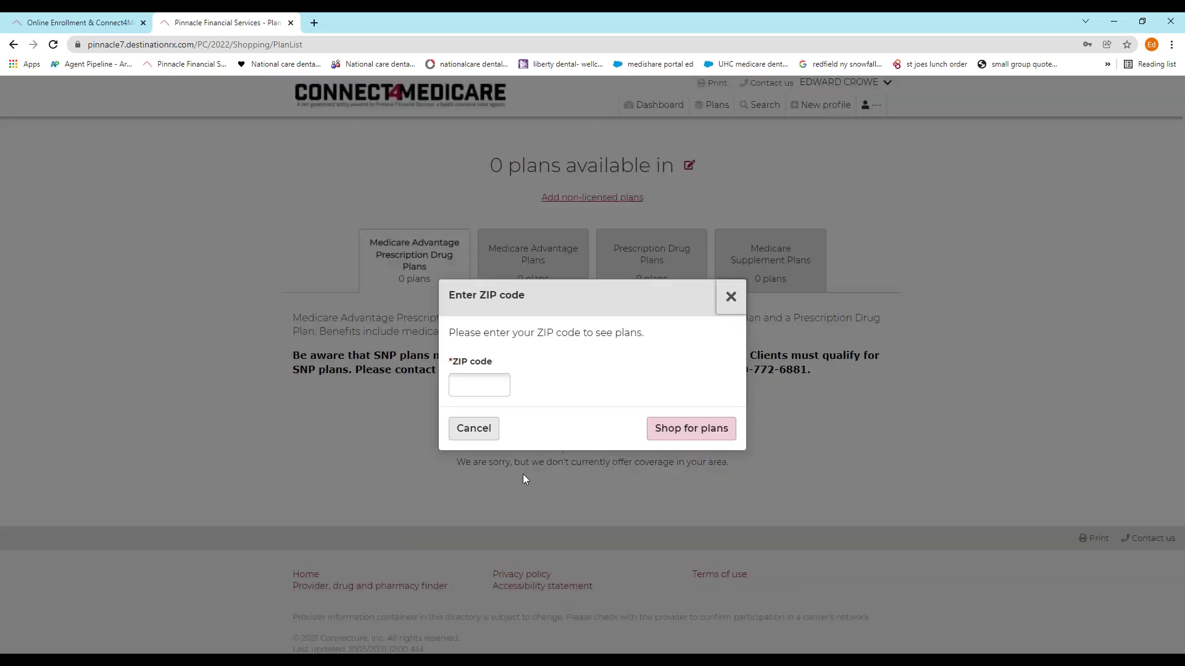
left_click(465, 383)
type("06804")
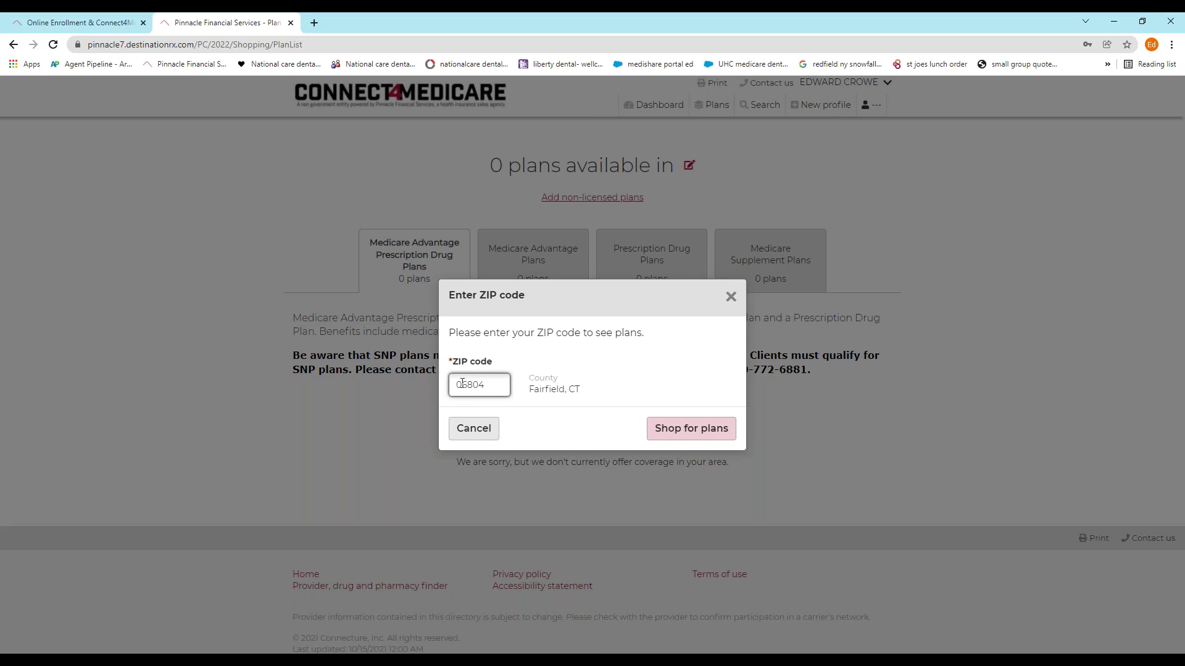
left_click(701, 440)
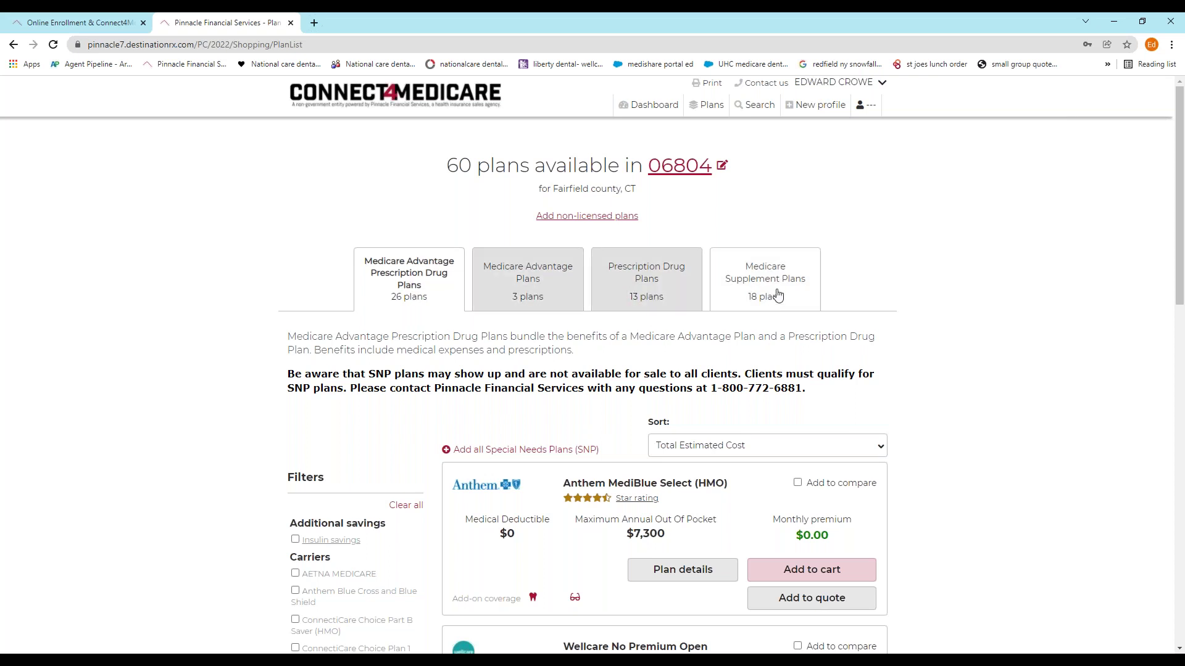
Step: Look through the listed plans for the ZIP code and add the non-licensed plans to the results
scroll(1039, 315, "down", 5)
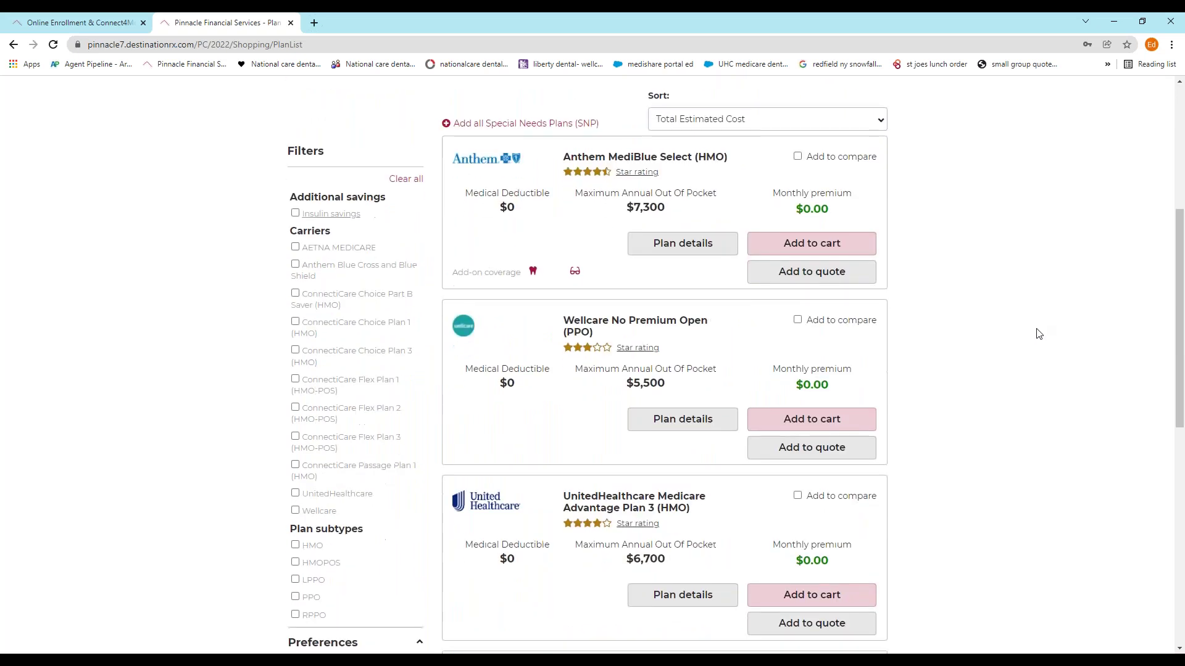
scroll(1039, 334, "down", 20)
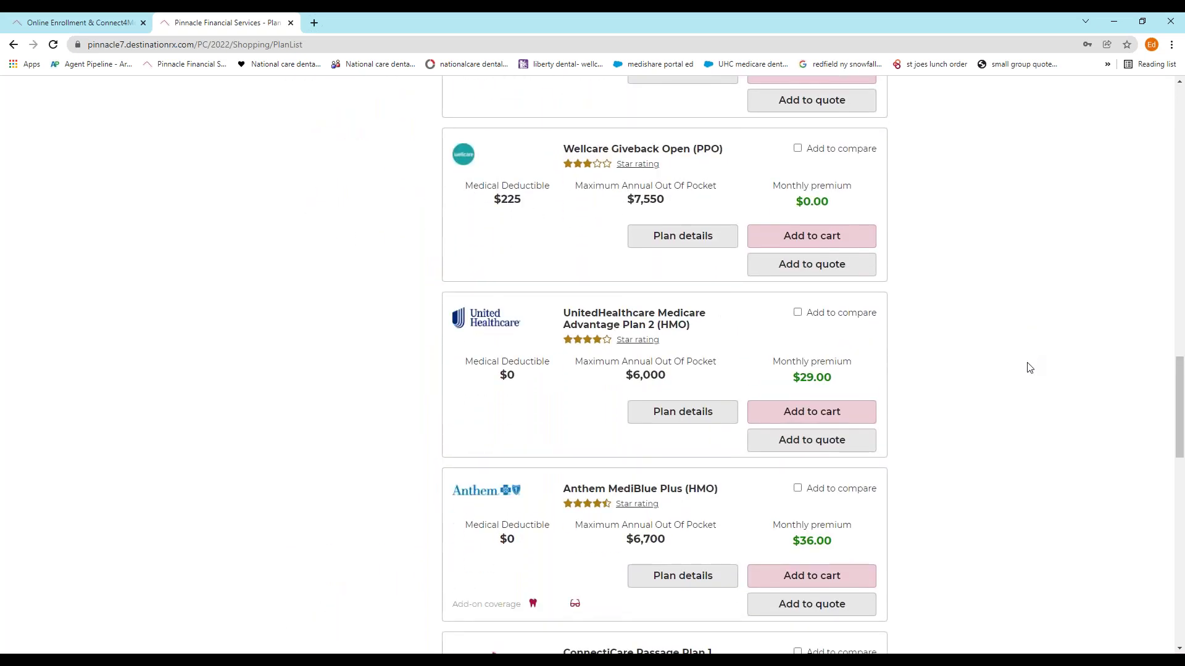
scroll(1029, 368, "up", 20)
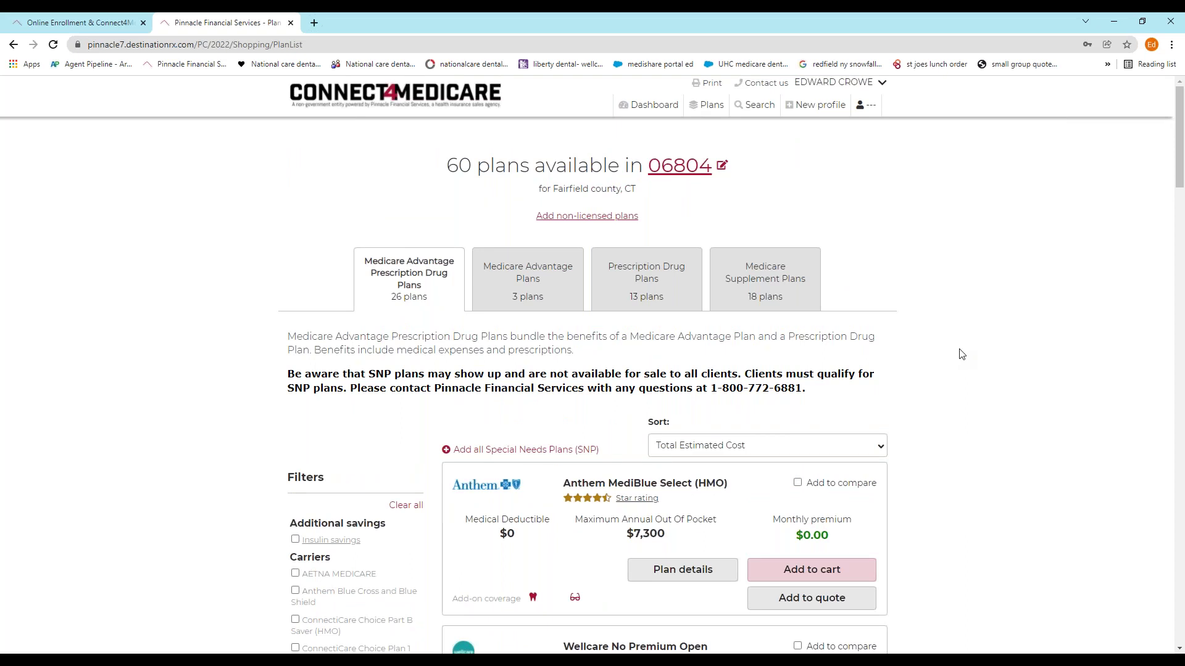
left_click(593, 223)
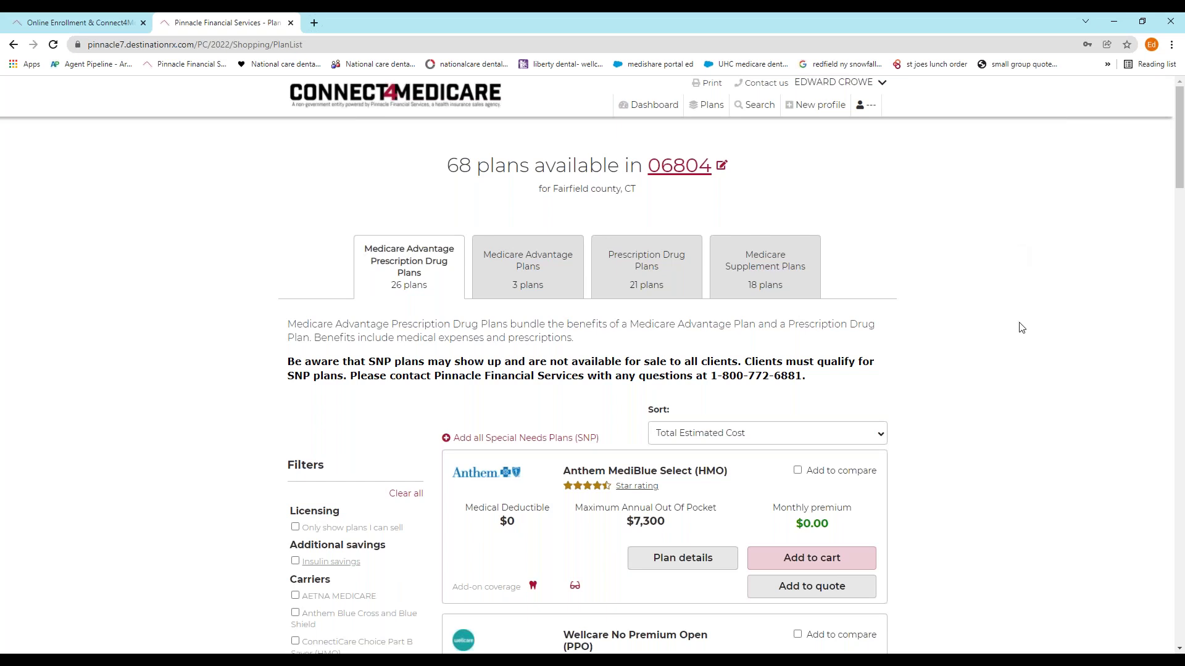
Step: Examine the expanded Medicare Advantage Prescription Drug Plans list and the Prescription Drug Plans list, including the plans the agent is not licensed to sell
scroll(1021, 327, "down", 9)
scroll(1021, 327, "down", 20)
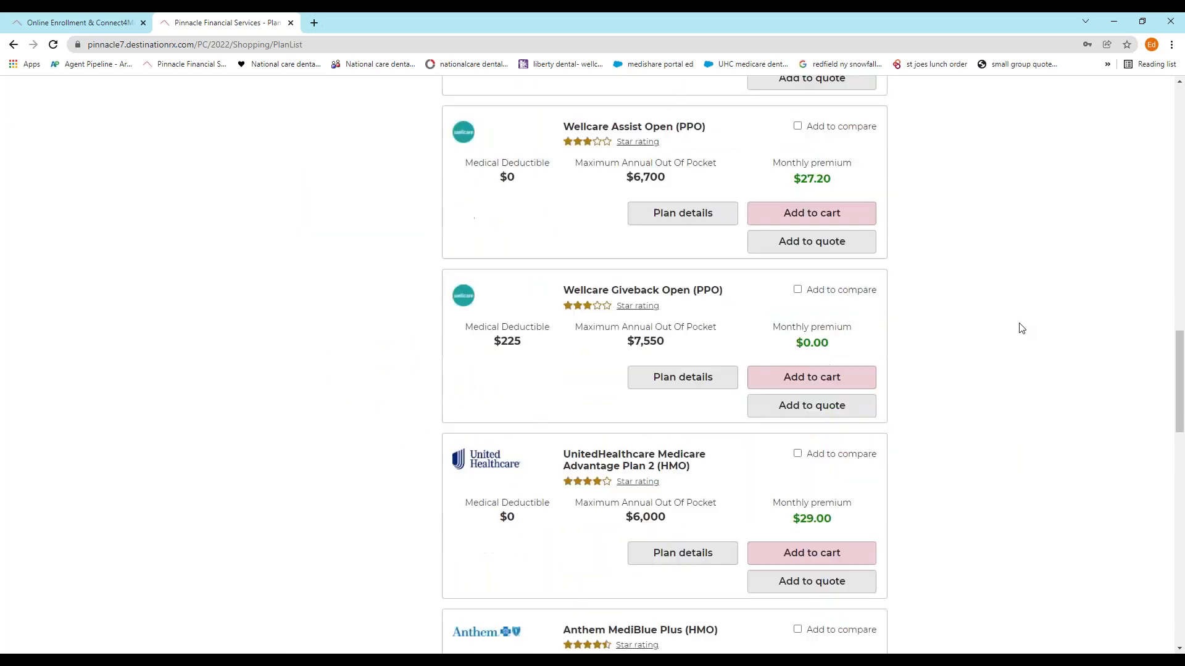
scroll(1021, 327, "down", 6)
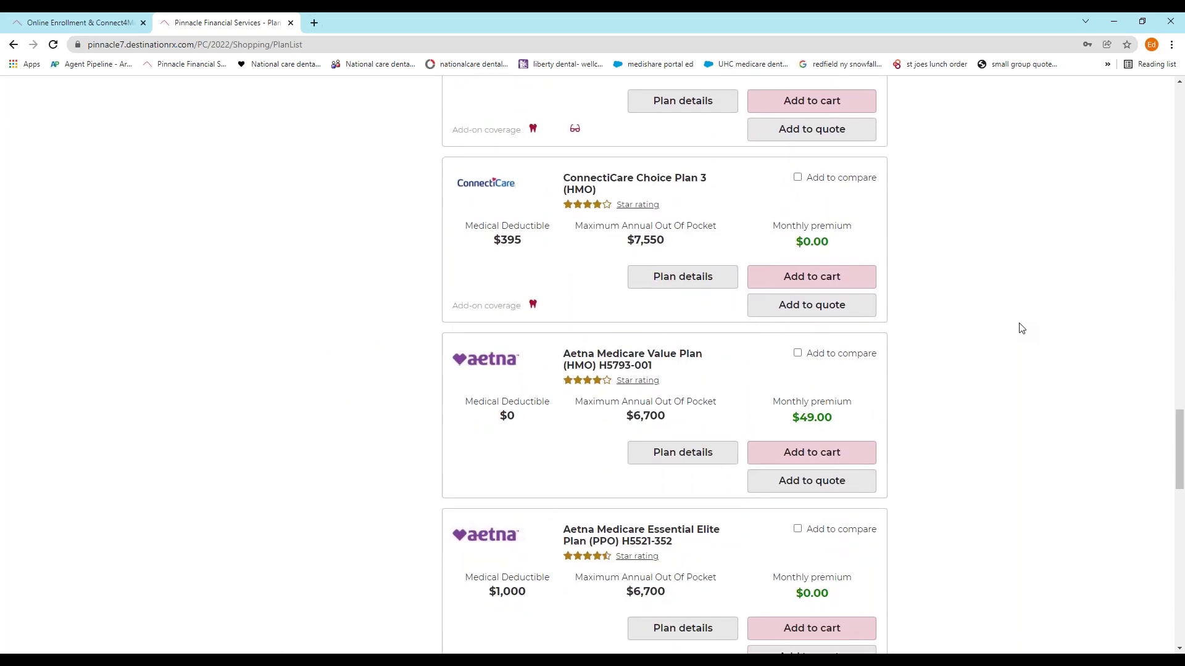
scroll(1021, 328, "down", 12)
scroll(1022, 328, "up", 14)
scroll(1021, 329, "up", 20)
left_click(649, 266)
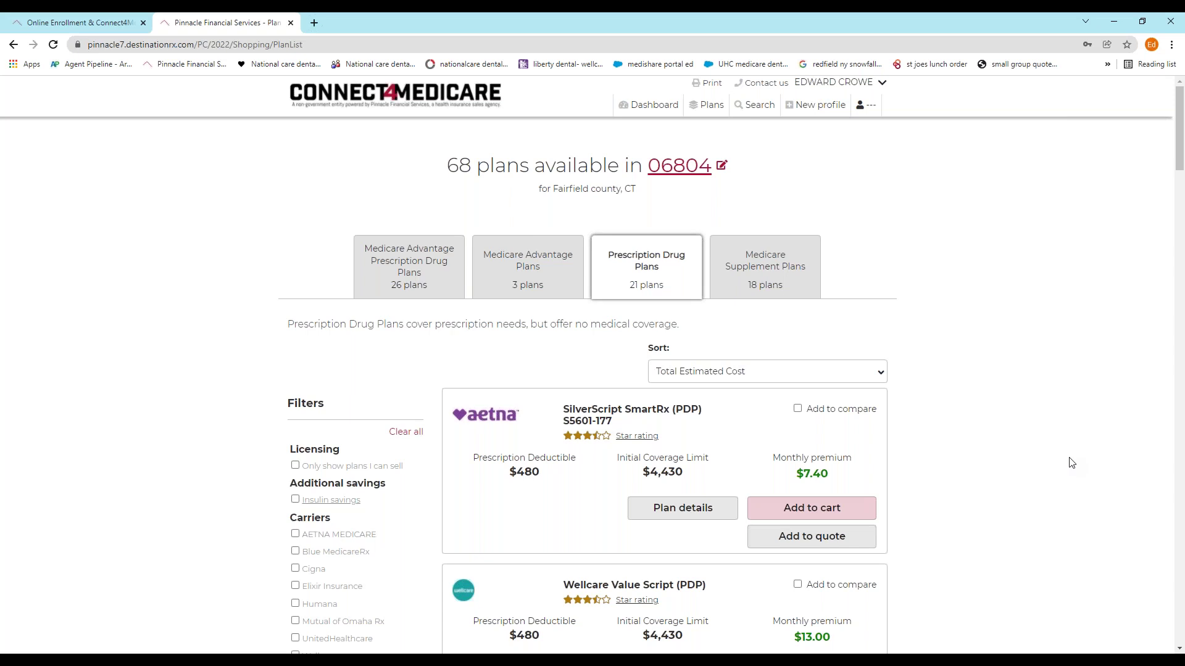
scroll(1072, 463, "down", 10)
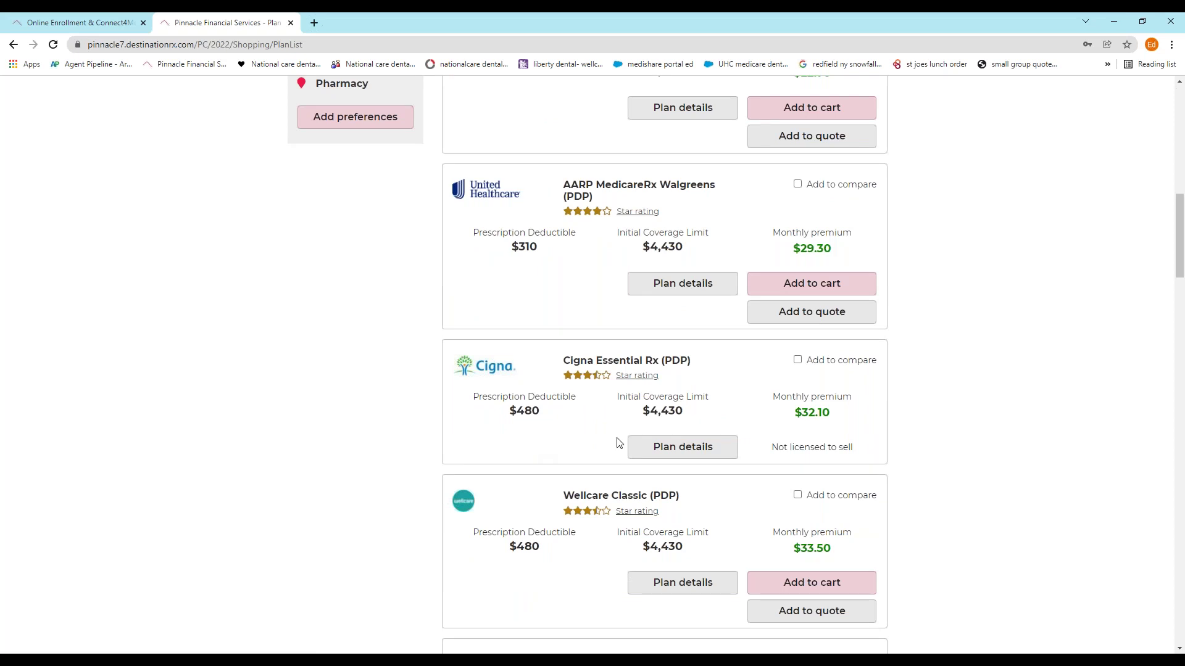
scroll(863, 425, "up", 10)
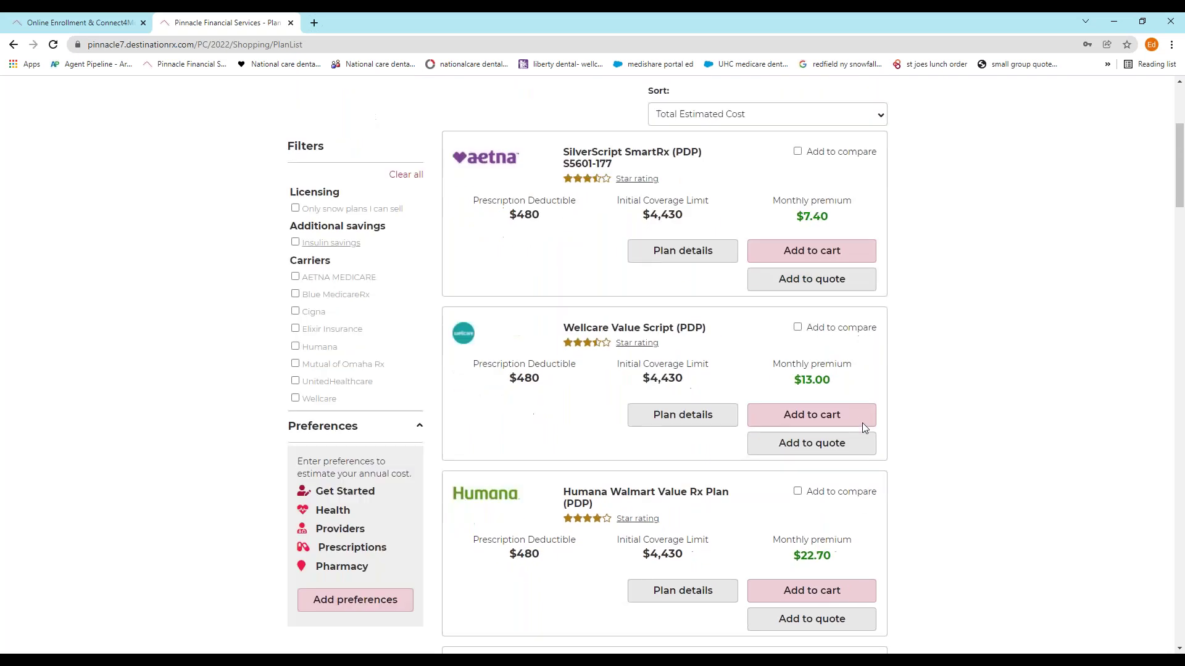
scroll(862, 423, "down", 3)
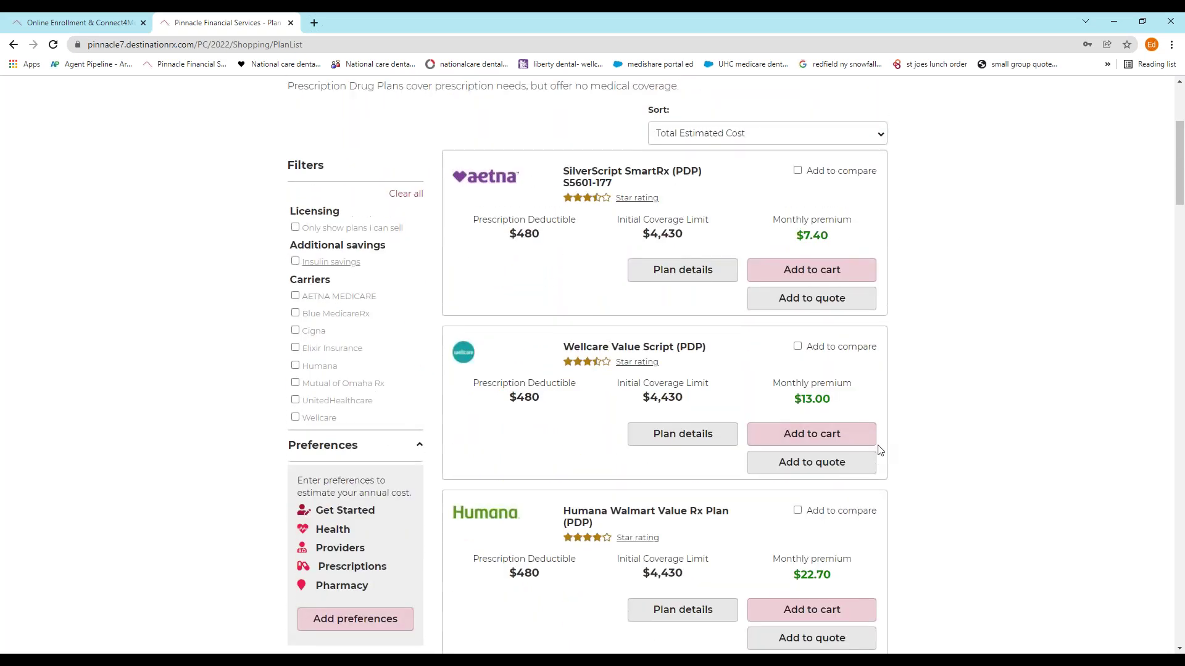
scroll(879, 450, "up", 4)
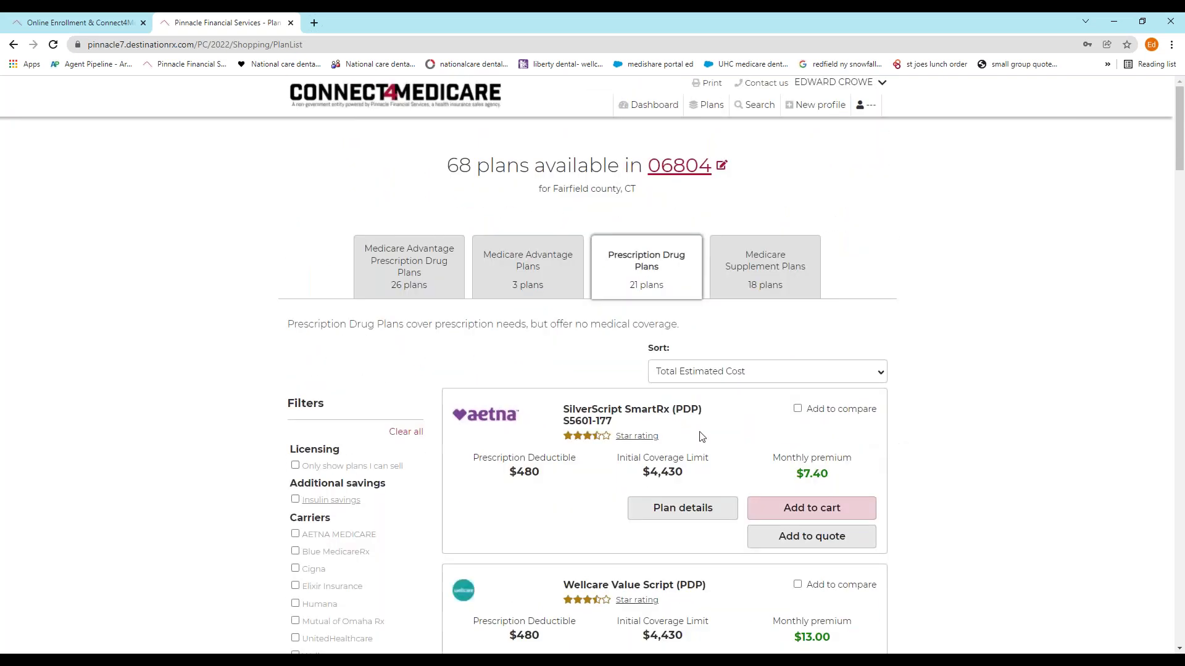
Step: Filter the Medicare Advantage Prescription Drug Plans to only those the agent can sell with insulin savings, and look through the filtered list
left_click(417, 287)
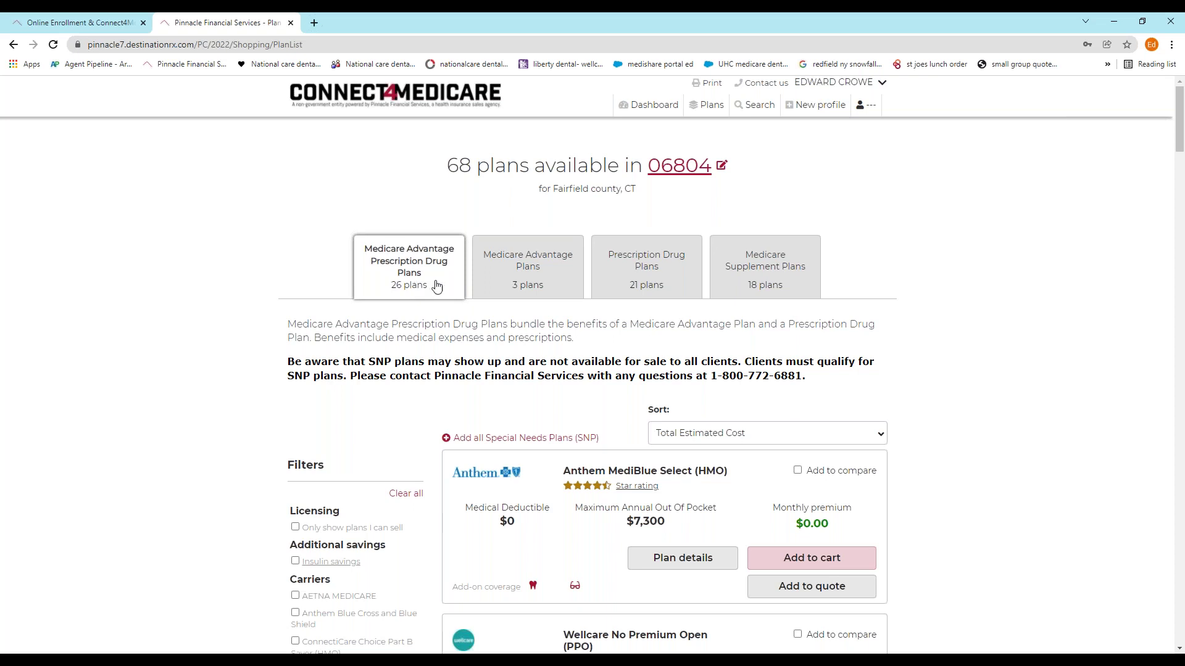
scroll(989, 342, "down", 5)
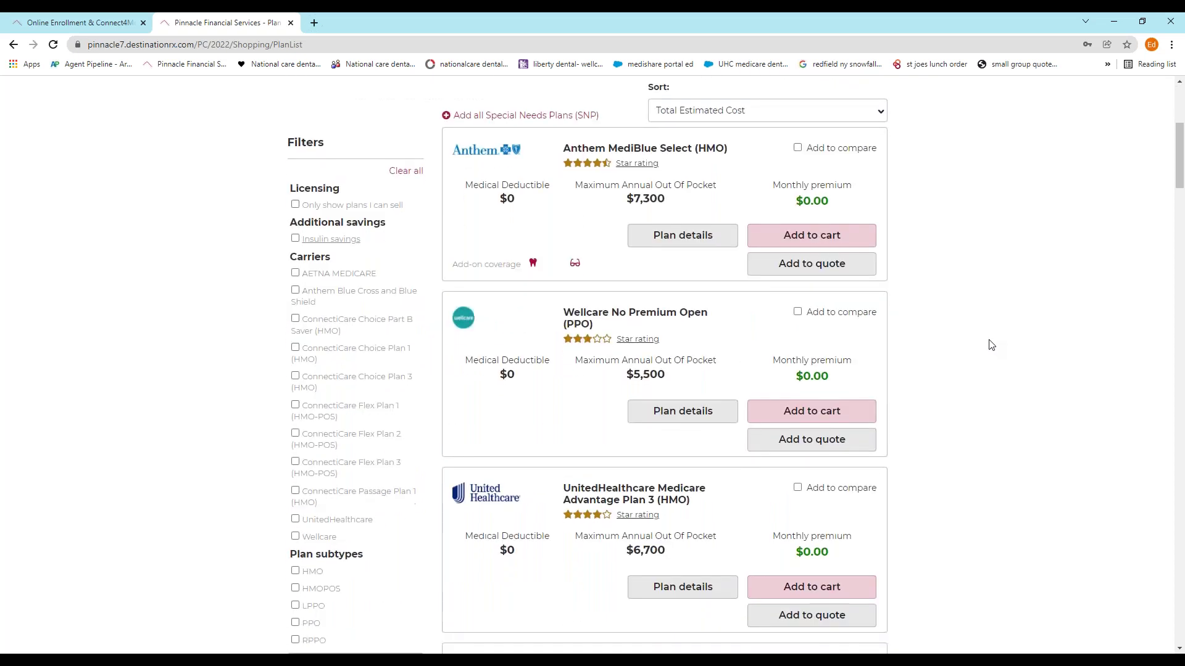
scroll(989, 344, "down", 2)
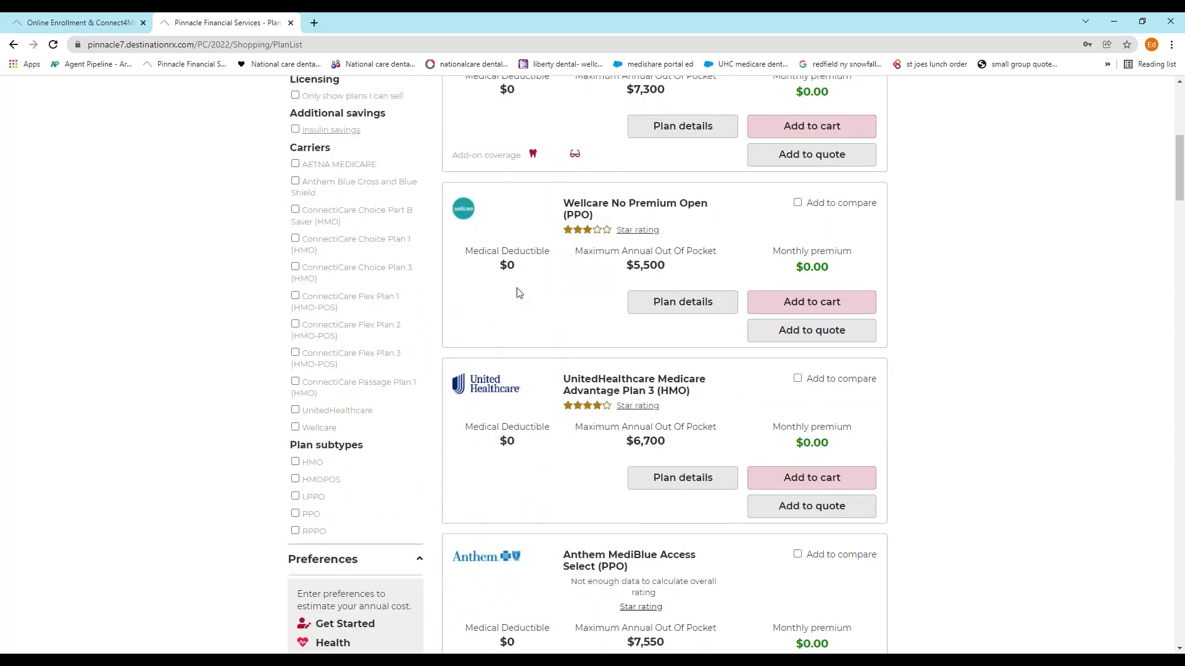
scroll(519, 293, "up", 3)
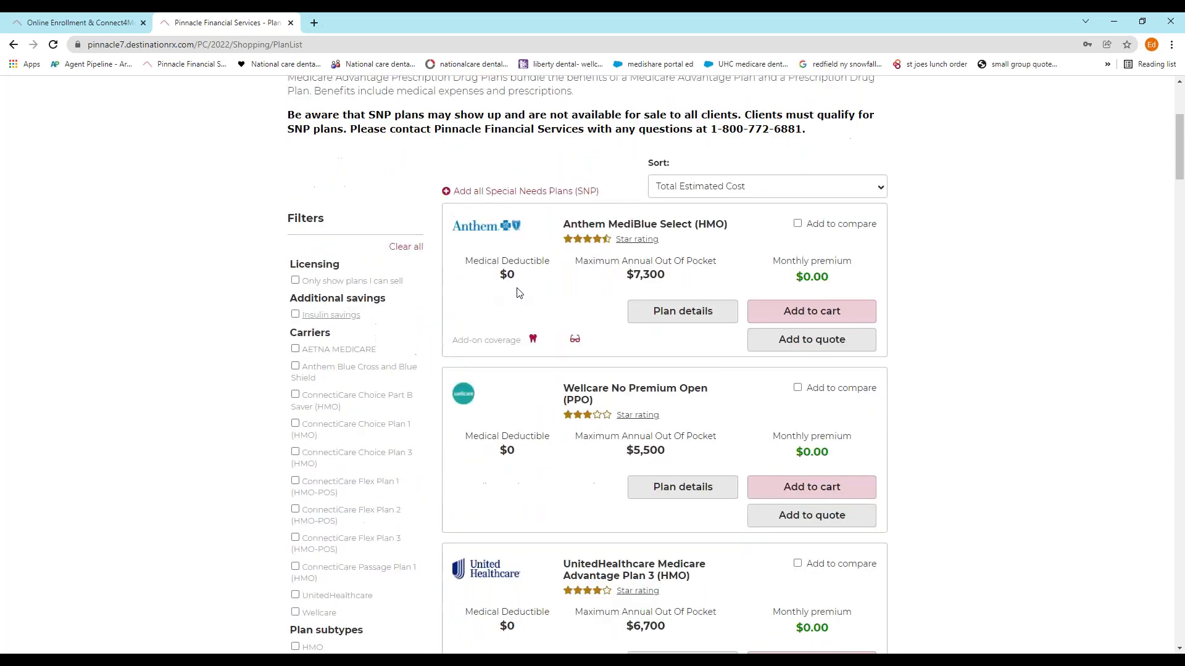
left_click(295, 282)
left_click(295, 315)
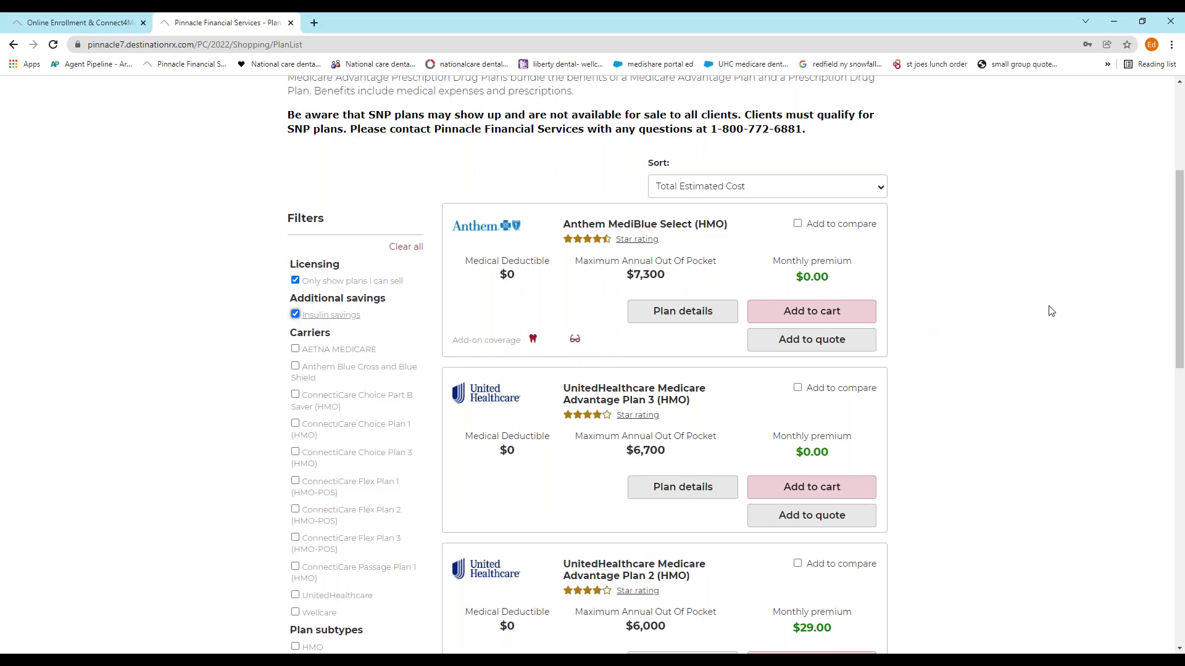
scroll(891, 285, "down", 12)
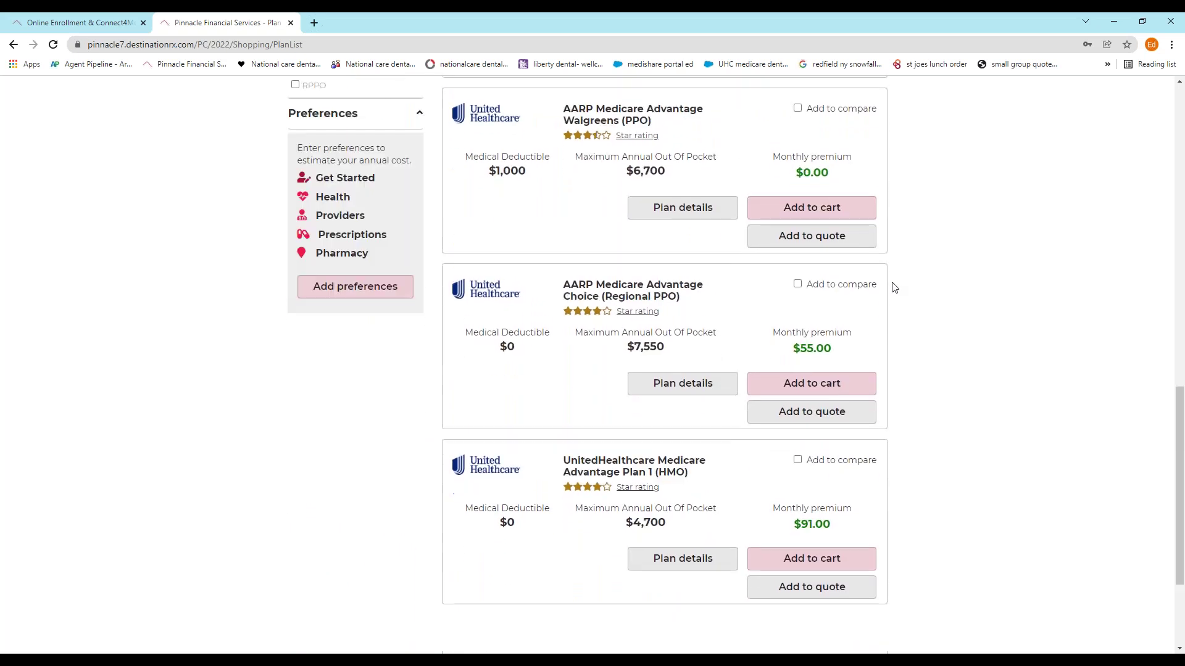
Step: Remove the insulin savings filter from the Medicare Advantage Prescription Drug Plans and look through the carrier and plan subtype filters
scroll(891, 286, "up", 15)
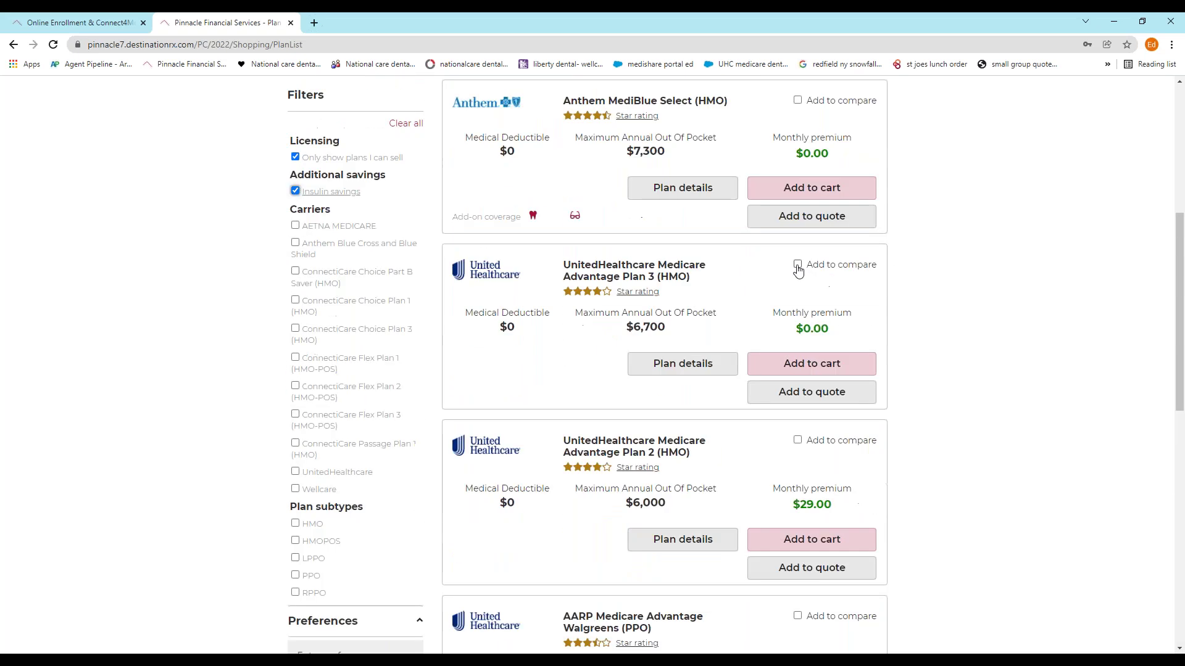
mouse_move(294, 253)
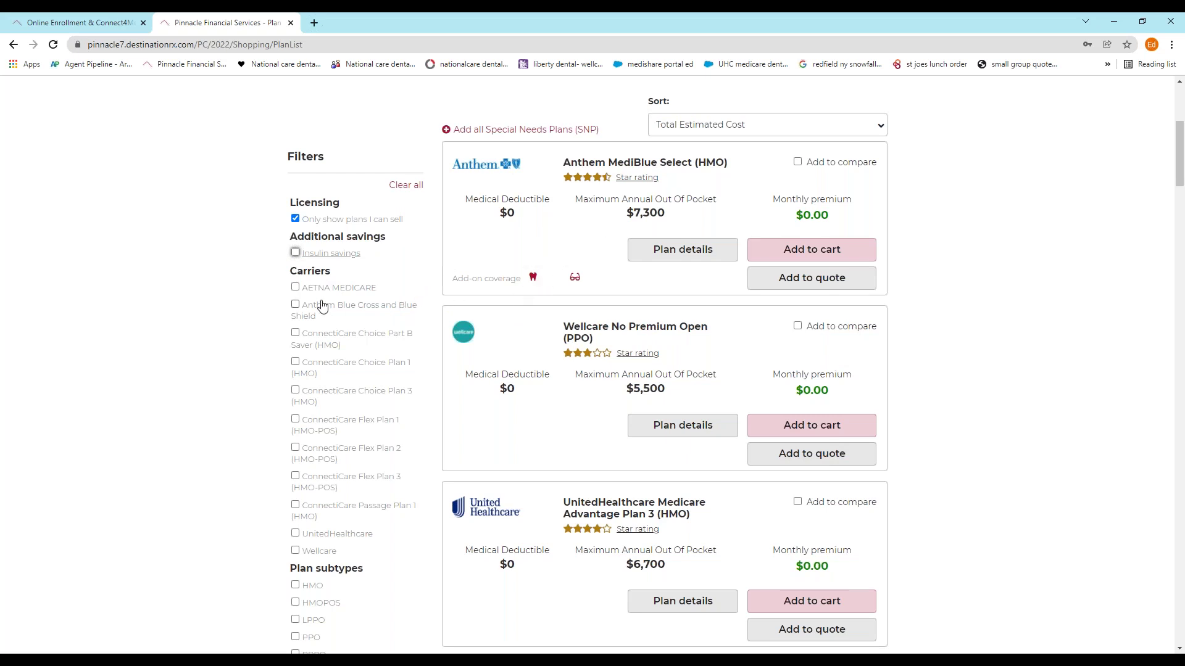
scroll(294, 285, "down", 2)
scroll(362, 323, "down", 3)
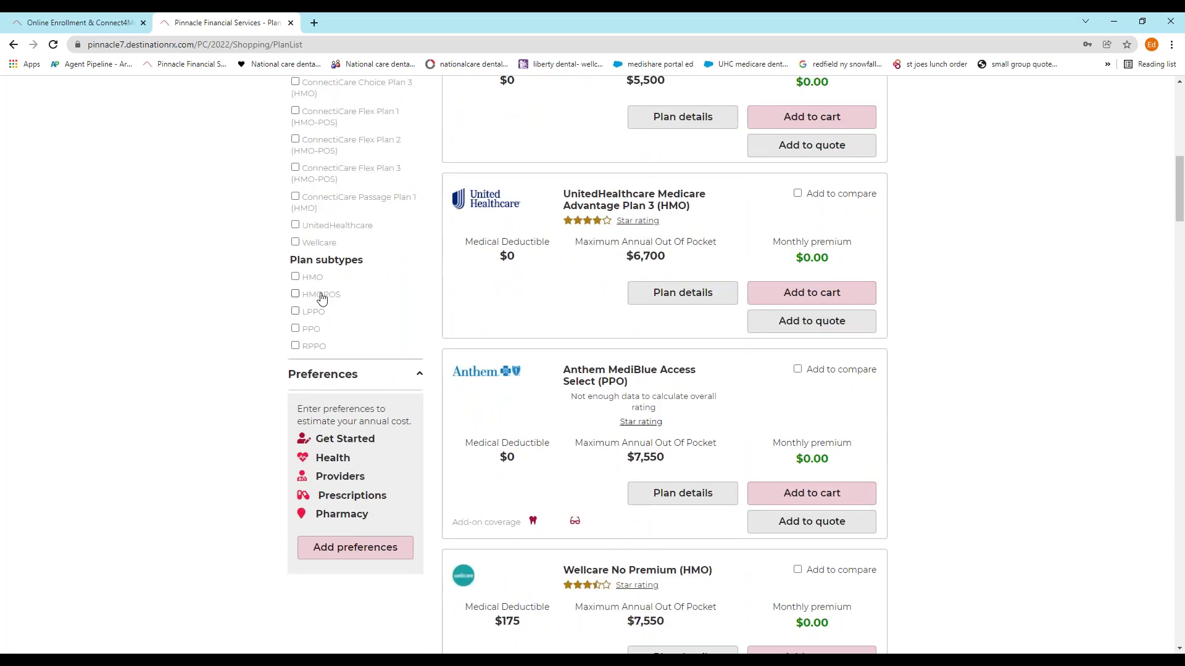
scroll(322, 298, "up", 8)
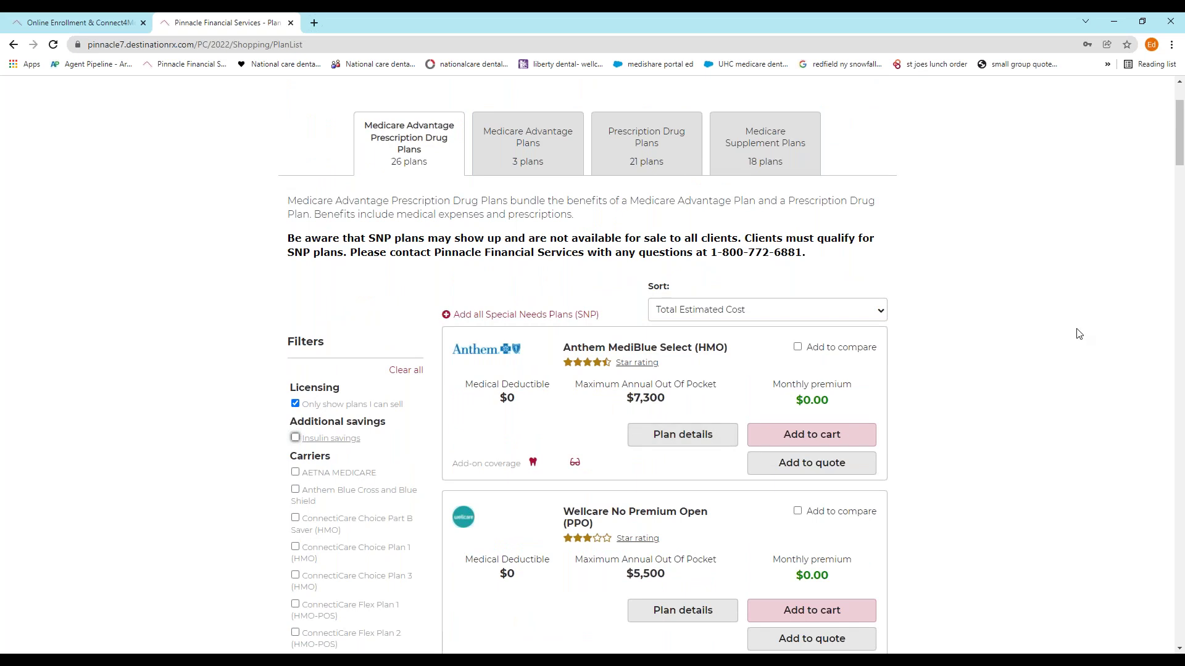
Step: Select Wellcare No Premium Open (PPO), Anthem MediBlue Access Select (PPO) and Wellcare No Premium (HMO) for comparison
scroll(1008, 334, "down", 2)
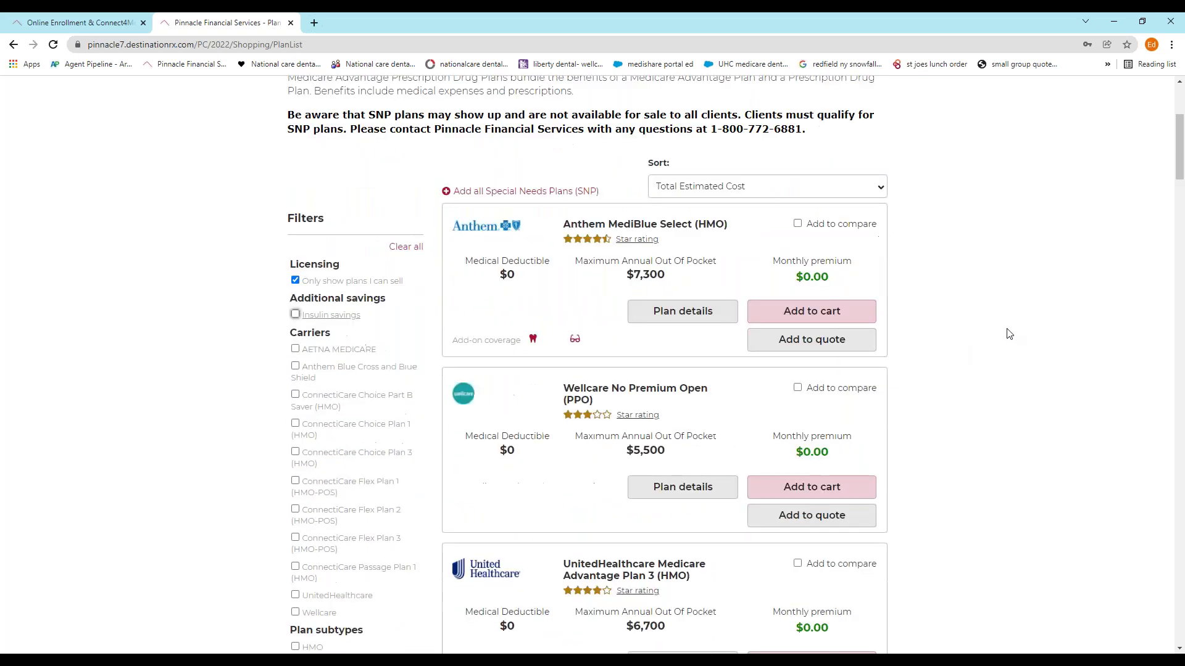
scroll(987, 284, "down", 2)
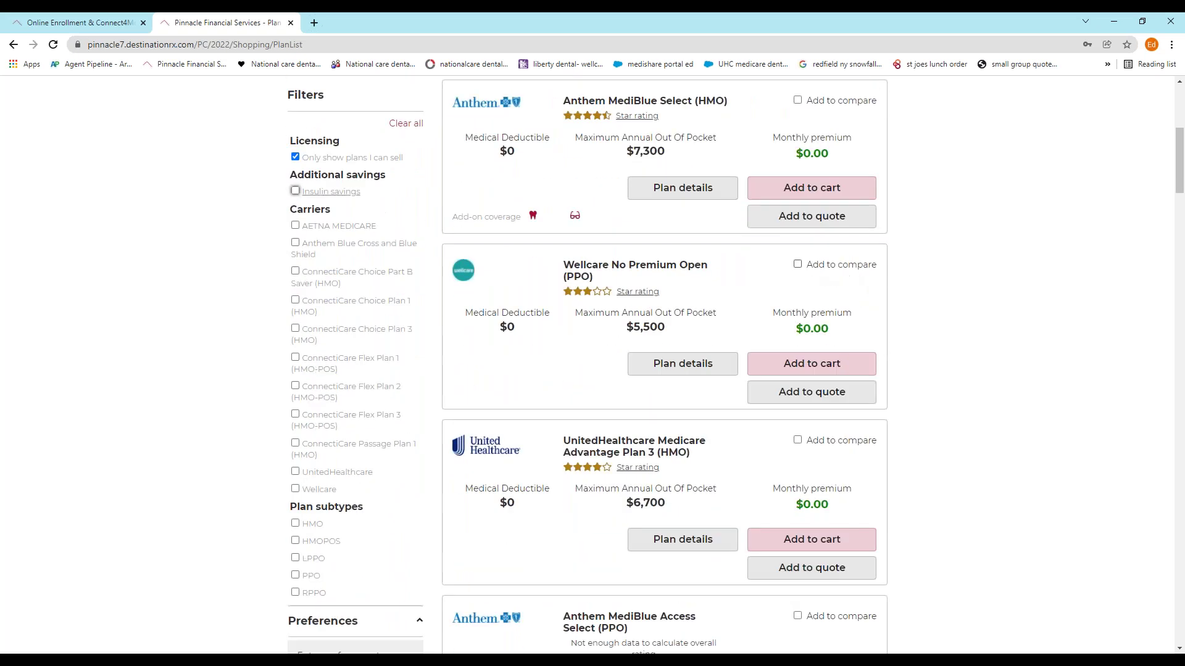
left_click(797, 265)
scroll(987, 275, "down", 2)
scroll(1040, 277, "down", 6)
left_click(797, 123)
scroll(1048, 225, "down", 3)
left_click(797, 138)
Step: Open the side-by-side comparison of the three selected plans
scroll(1052, 210, "up", 7)
scroll(1058, 220, "up", 3)
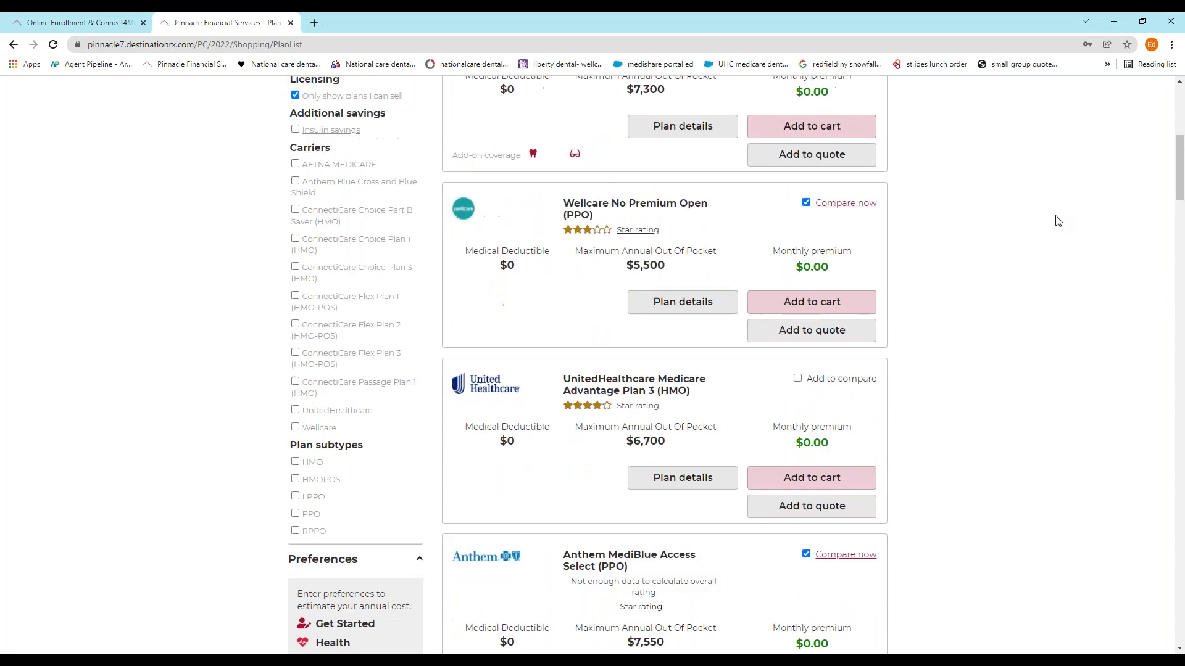
scroll(1035, 222, "down", 1)
scroll(1031, 222, "up", 1)
left_click(859, 208)
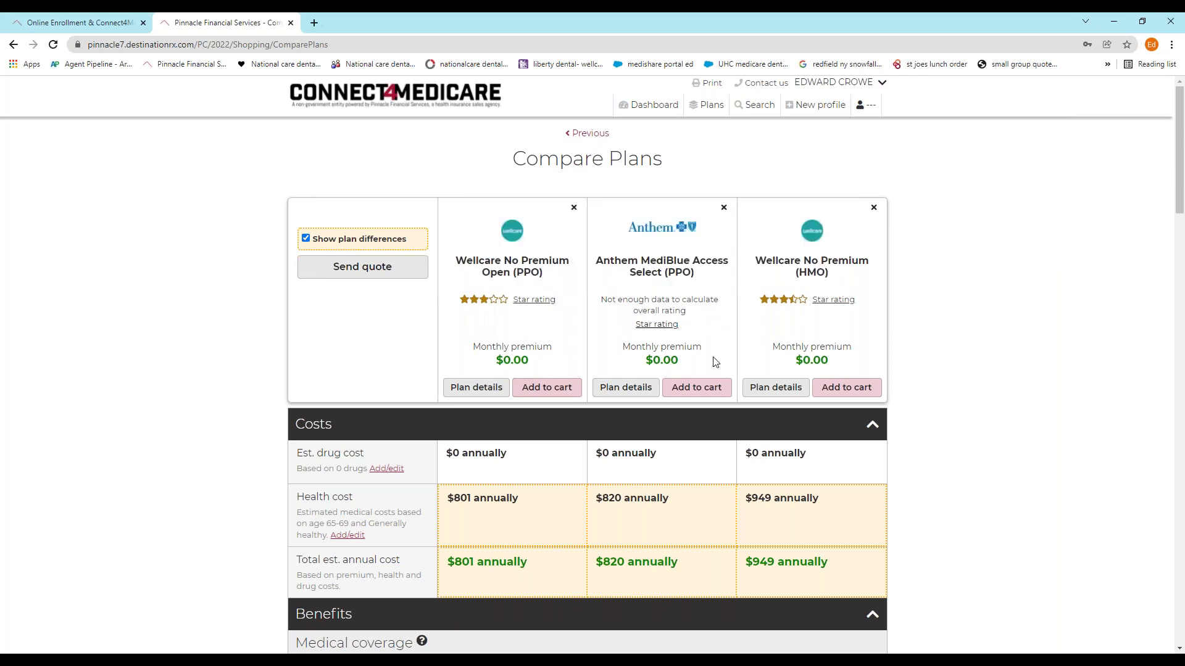
Step: Examine the compared plans' costs, medical benefits, prescription drug coverage, plan documents, provider and pharmacy directories, and optional add-on coverage
scroll(851, 341, "down", 9)
scroll(852, 341, "up", 6)
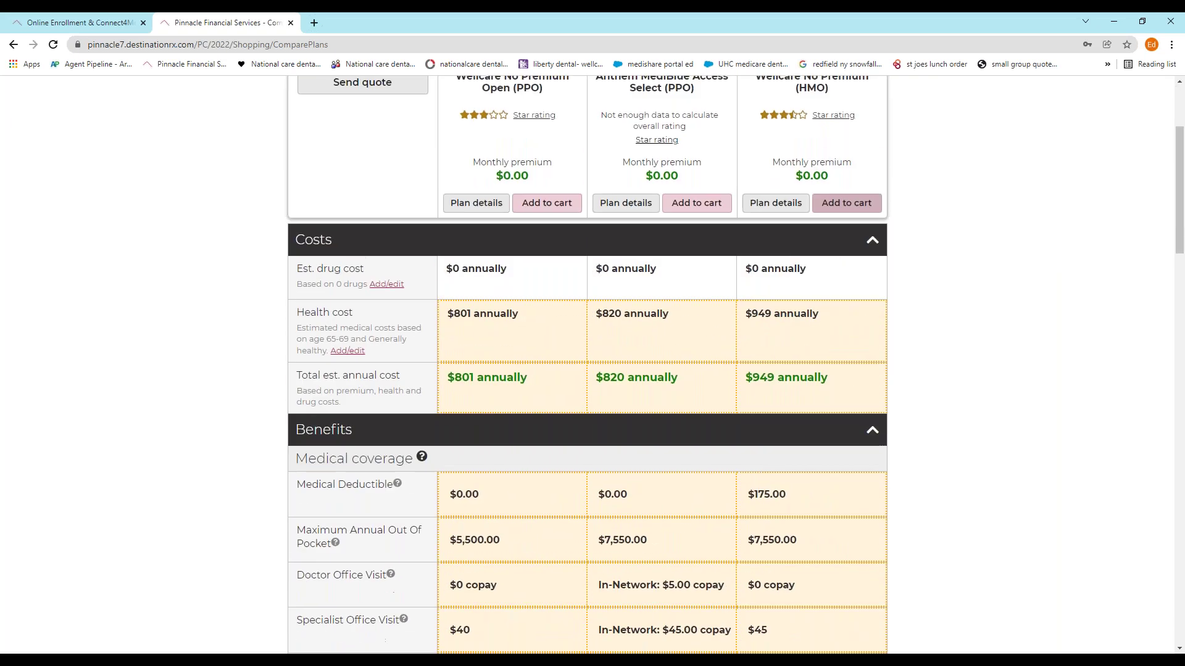
scroll(768, 327, "up", 3)
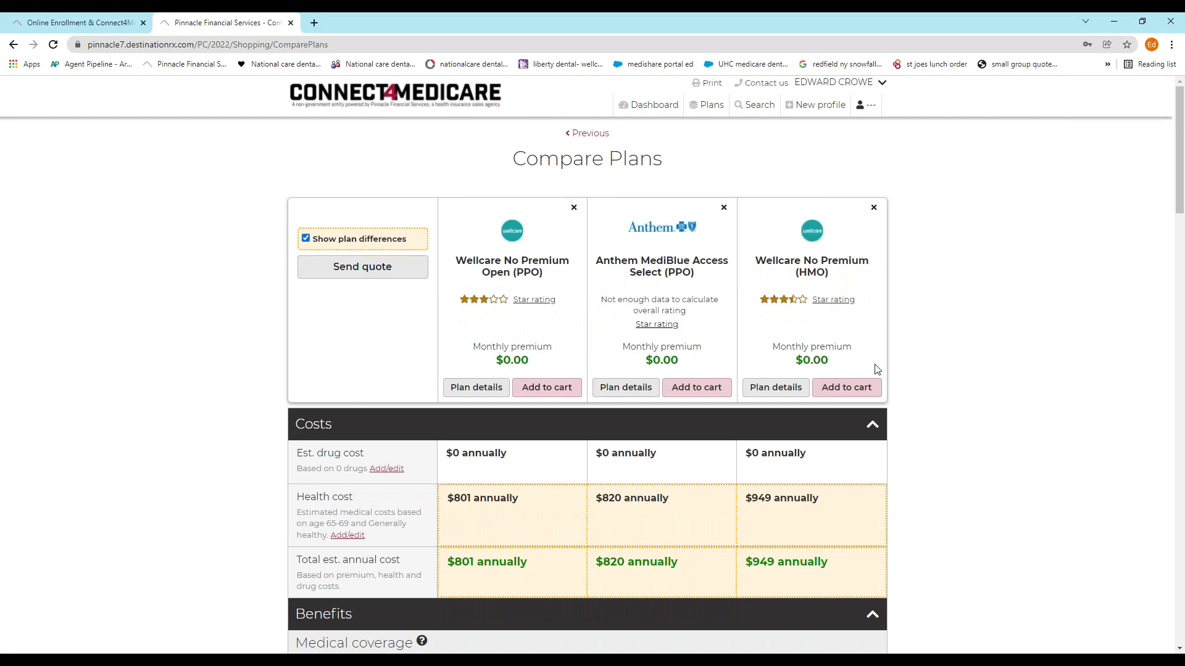
scroll(879, 355, "down", 4)
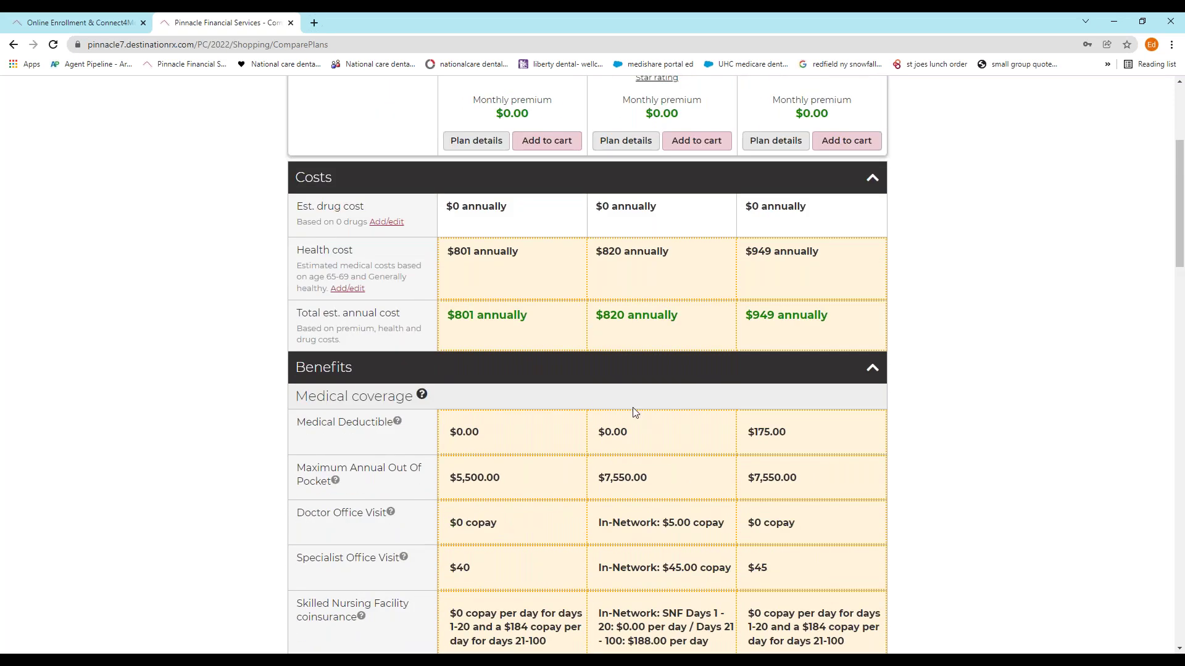
scroll(642, 440, "down", 11)
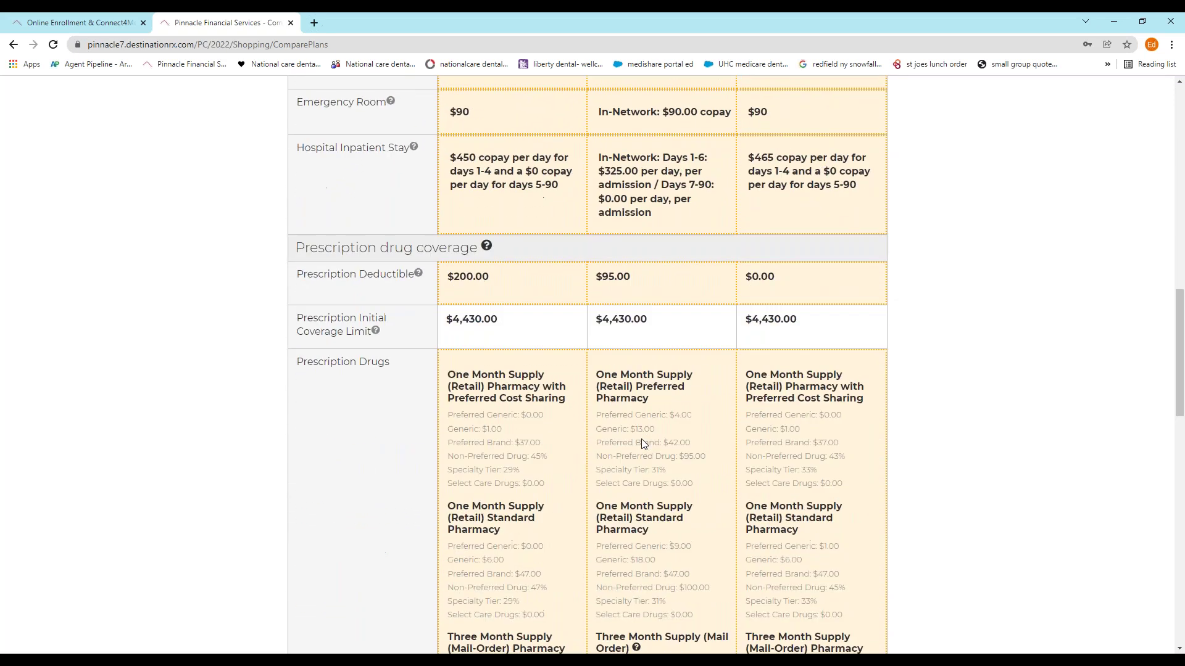
scroll(642, 442, "down", 9)
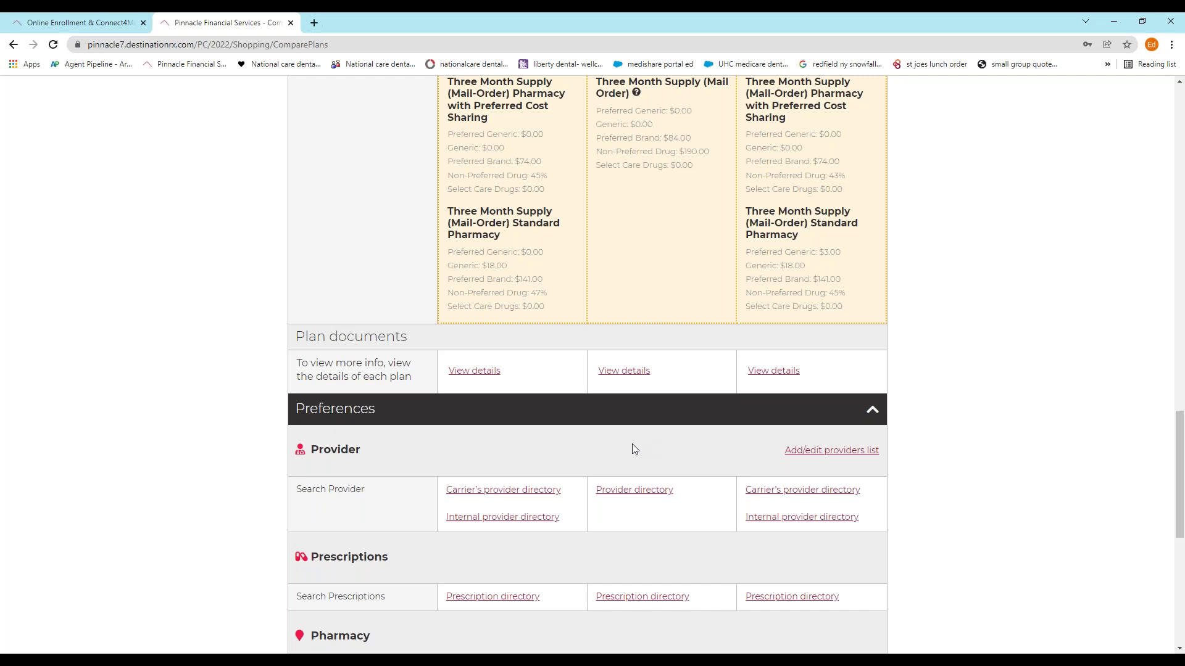
scroll(633, 444, "down", 3)
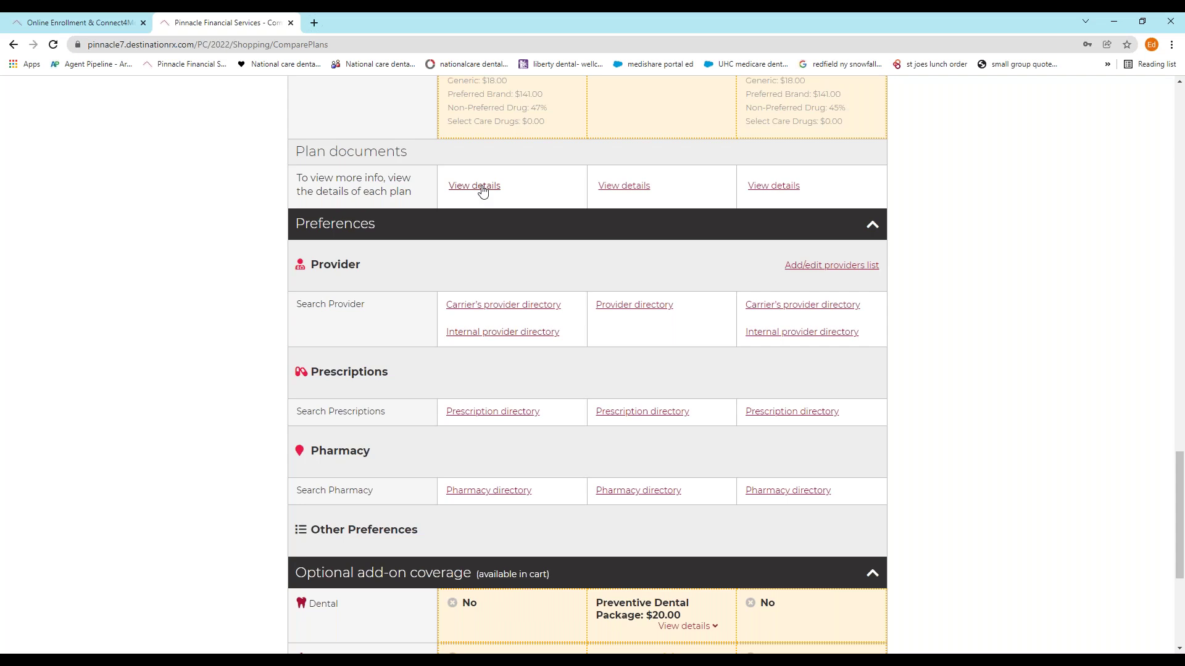
scroll(523, 205, "up", 15)
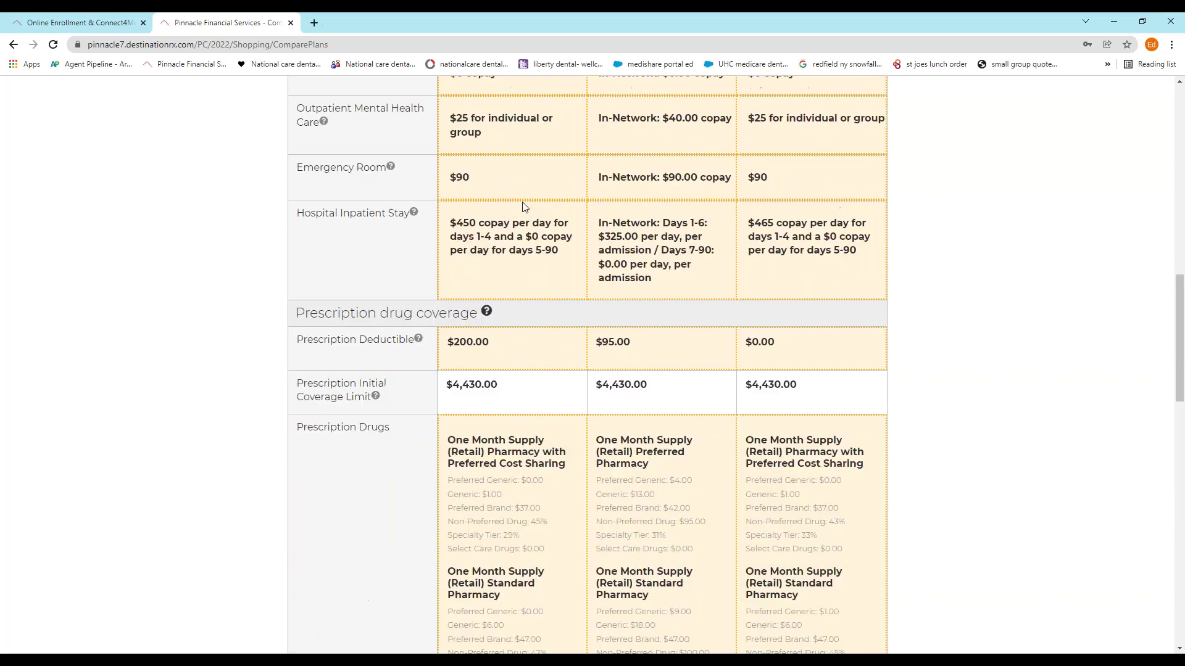
scroll(523, 205, "up", 2)
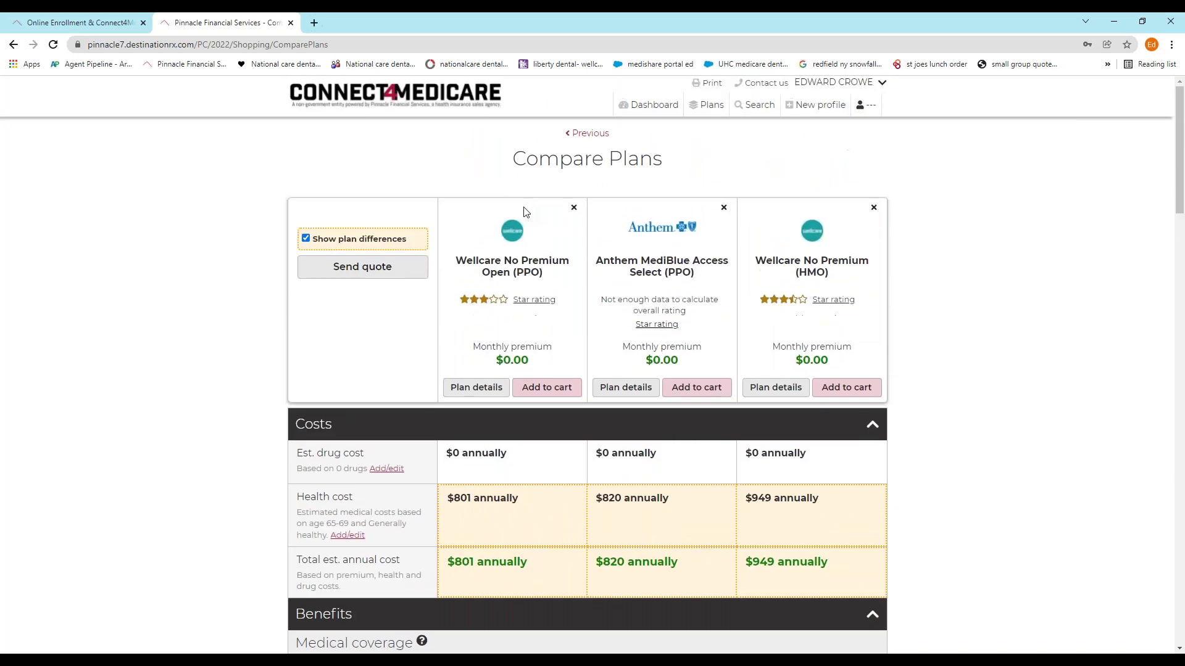
Step: Review the full plan details of Wellcare No Premium Open (PPO) and return to the comparison
left_click(476, 388)
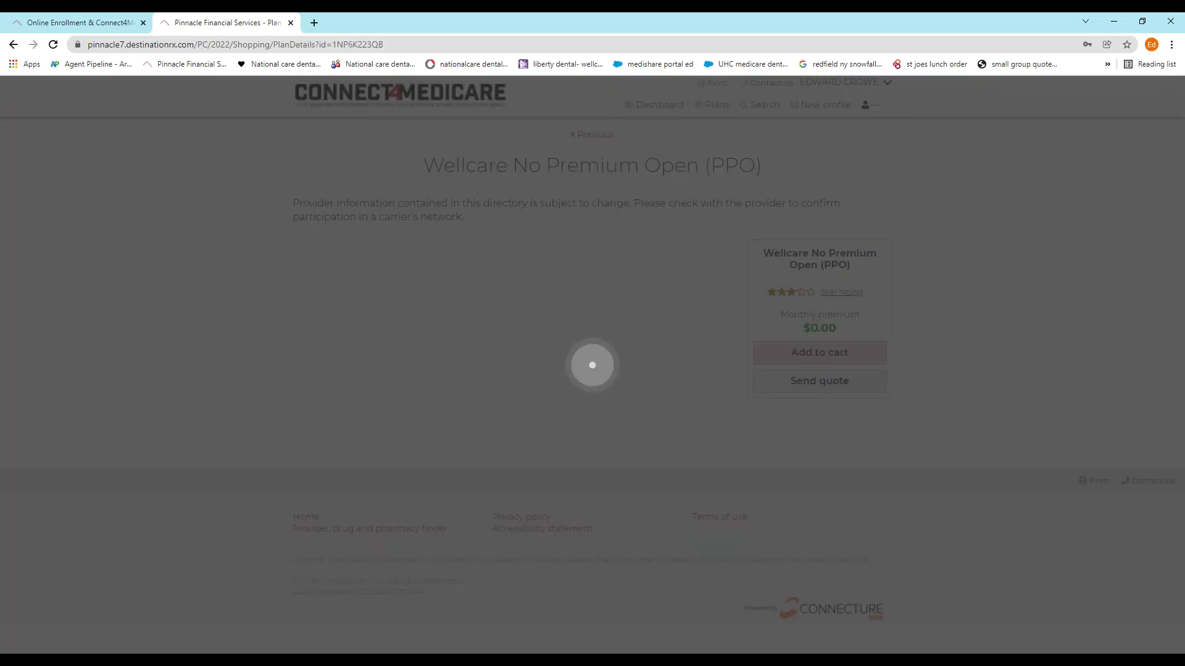
scroll(584, 369, "down", 10)
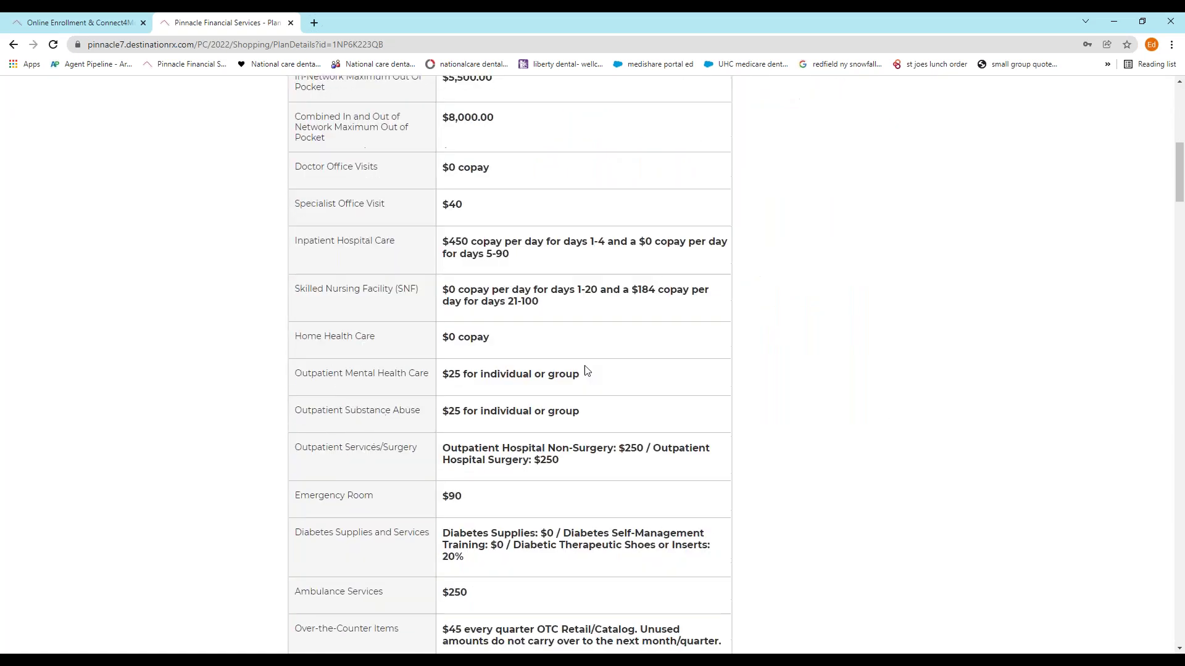
scroll(585, 369, "down", 15)
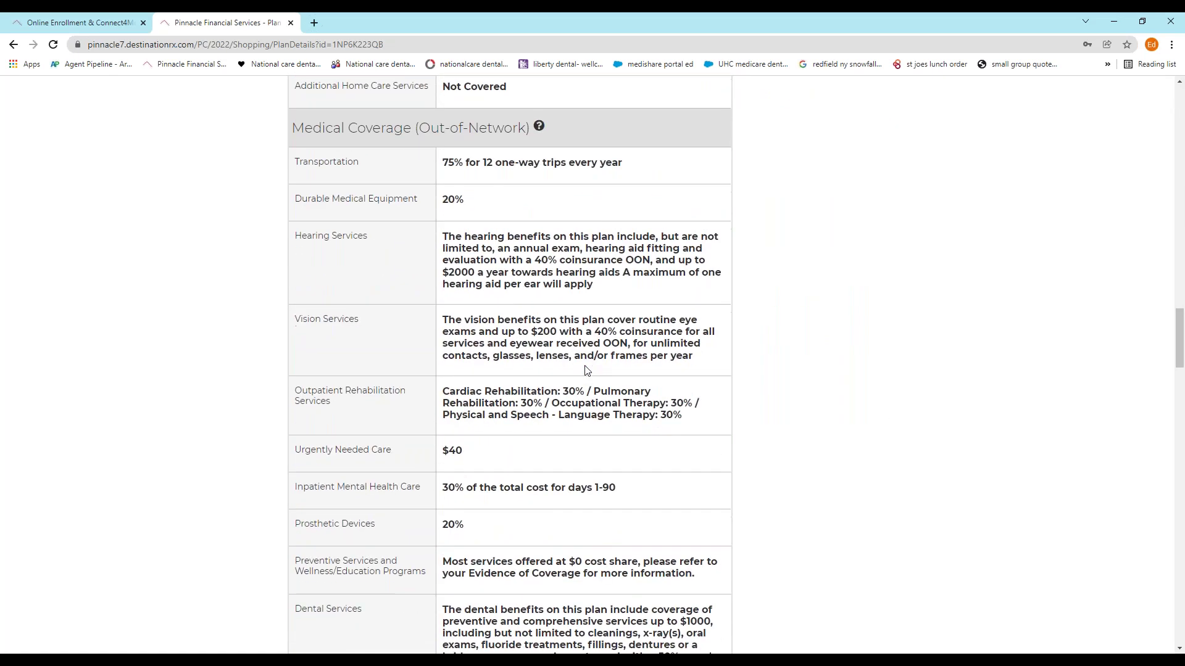
scroll(585, 369, "up", 20)
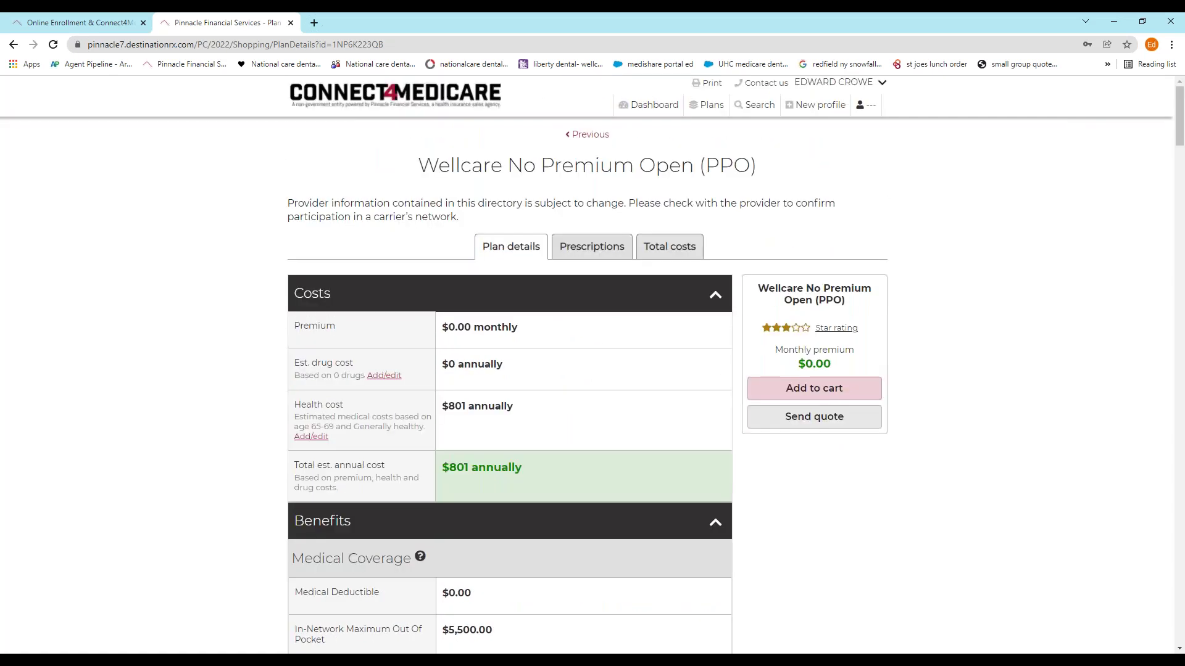
left_click(597, 136)
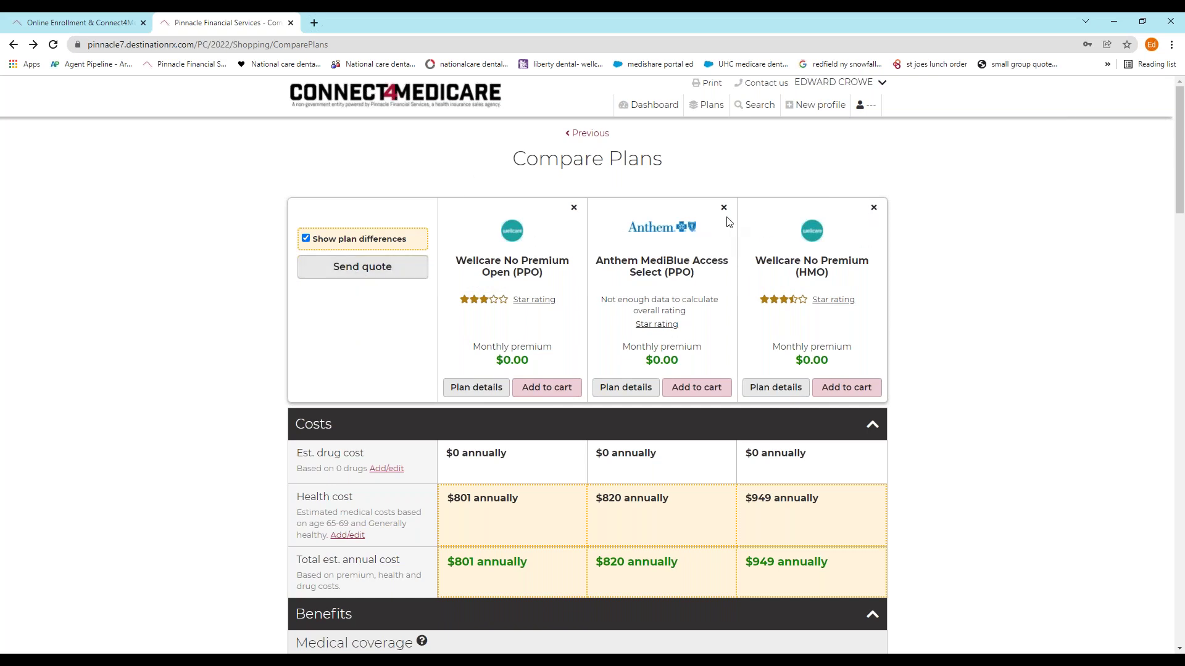
Step: View the form for sending the compared plans as a quote by email or text, and close it without sending
left_click(367, 273)
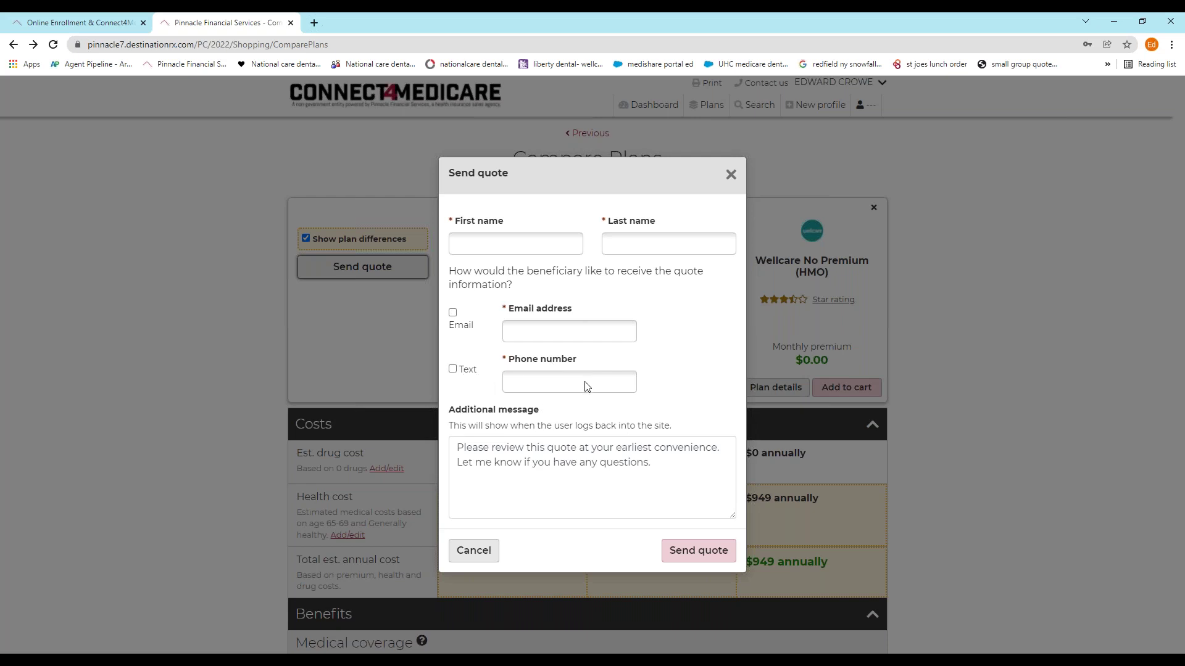
left_click(731, 176)
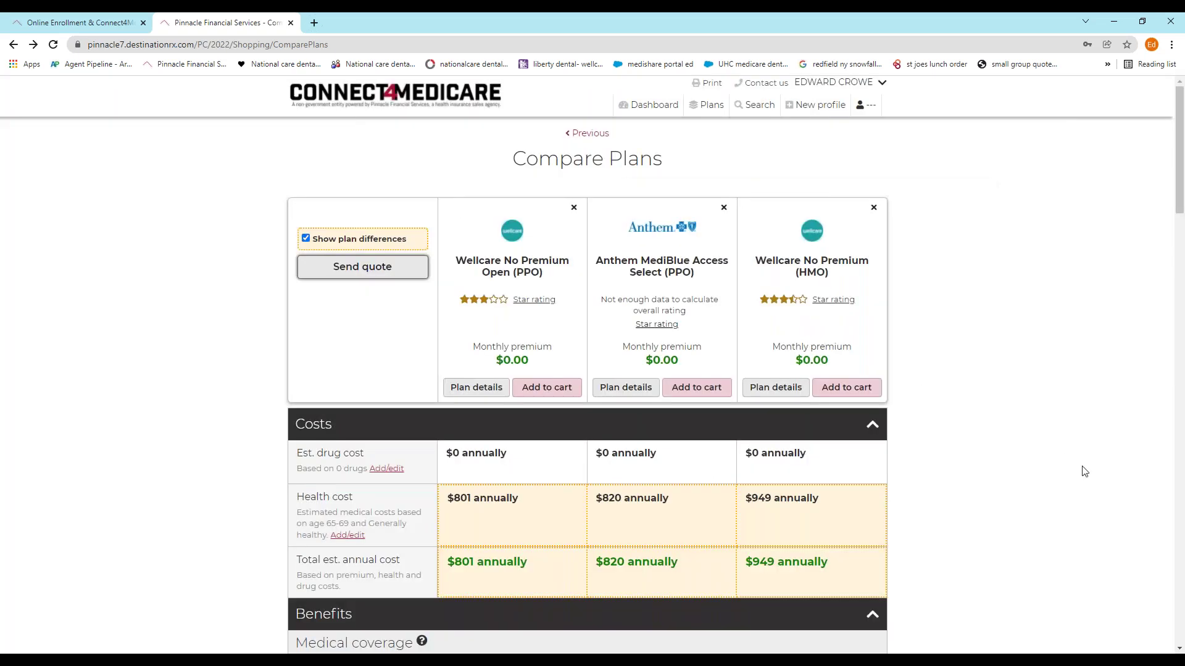
Step: Look at the star rating of Anthem MediBlue Access Select (PPO) from the comparison
left_click(656, 324)
scroll(693, 321, "down", 2)
scroll(693, 323, "down", 14)
scroll(693, 323, "up", 16)
left_click(1017, 221)
Step: Create a new profile using the saved ZIP code, name, contact and home address details, and continue to the plans
left_click(817, 110)
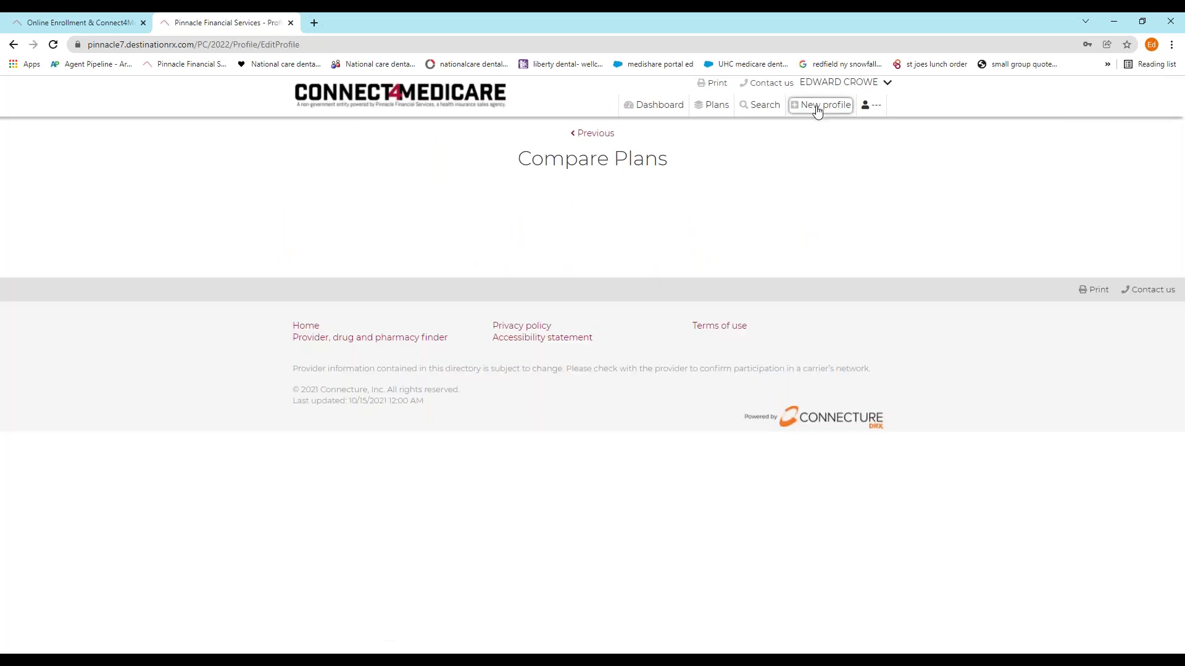
left_click(311, 262)
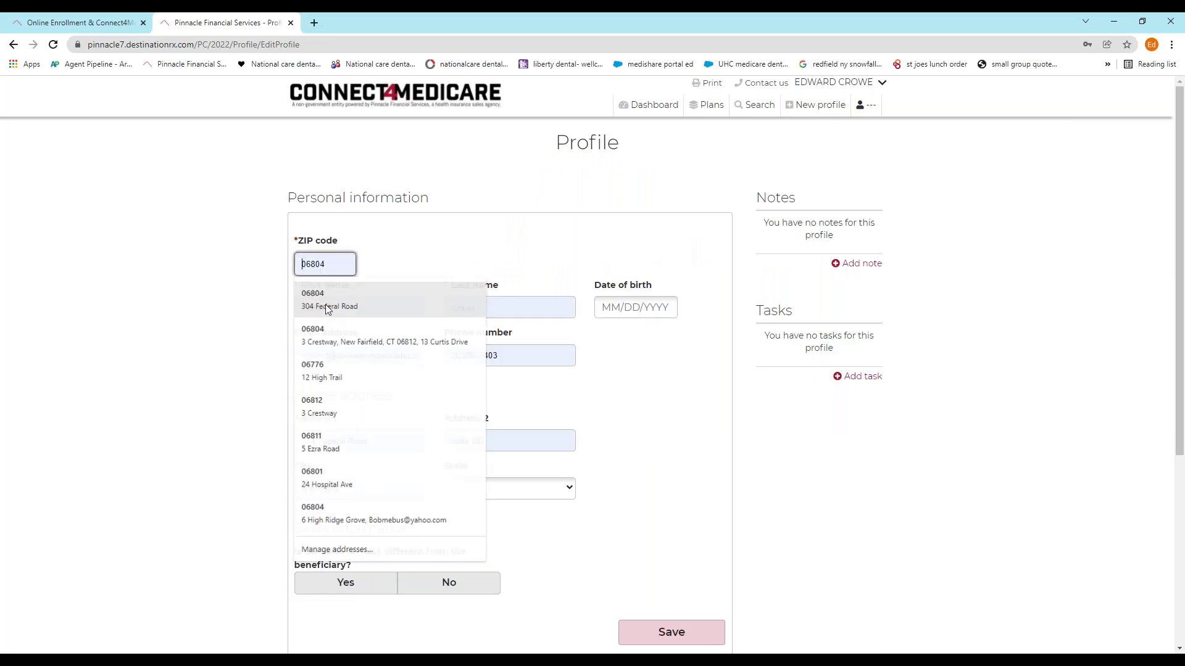
left_click(302, 302)
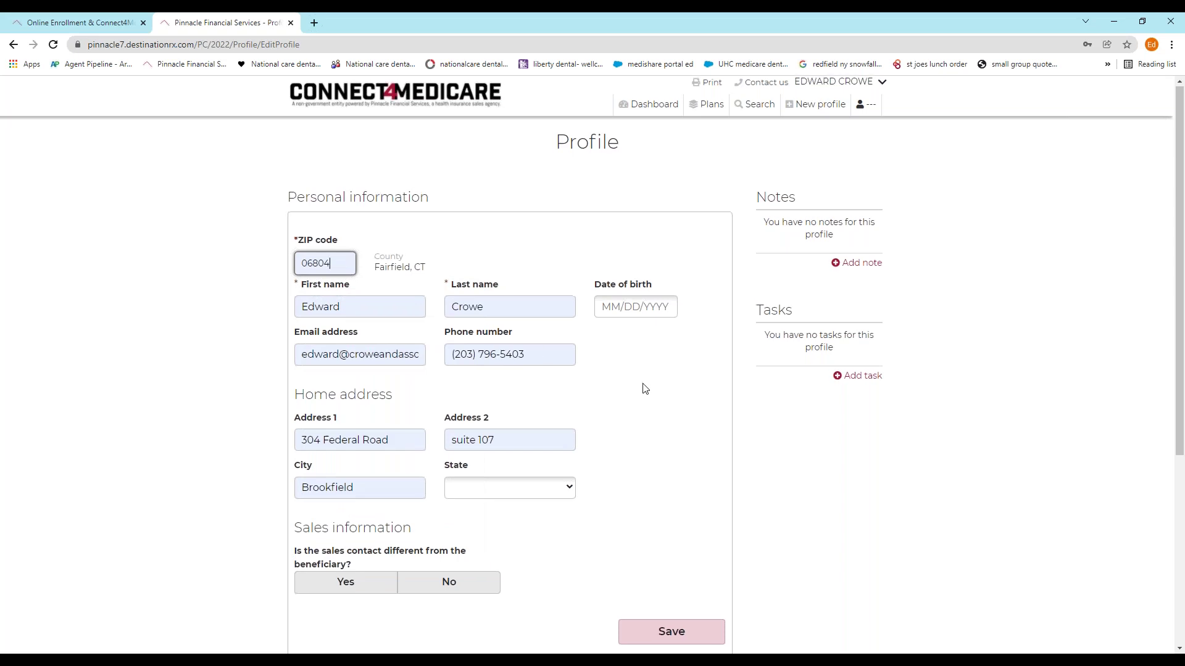
scroll(644, 388, "down", 3)
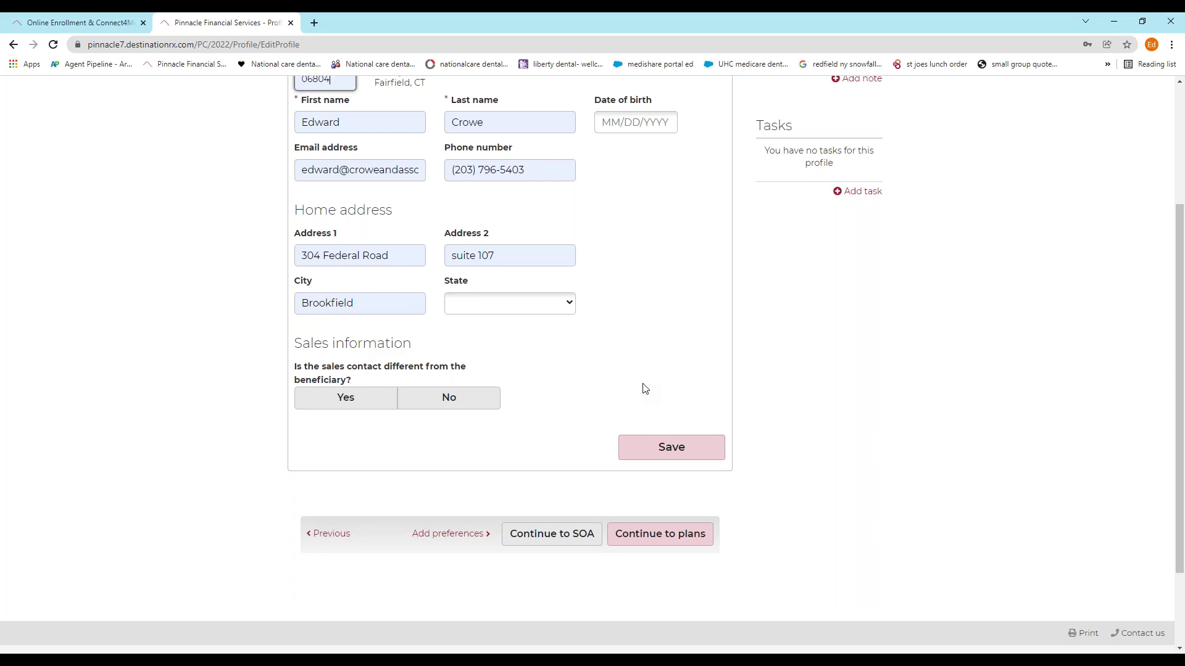
scroll(645, 388, "up", 3)
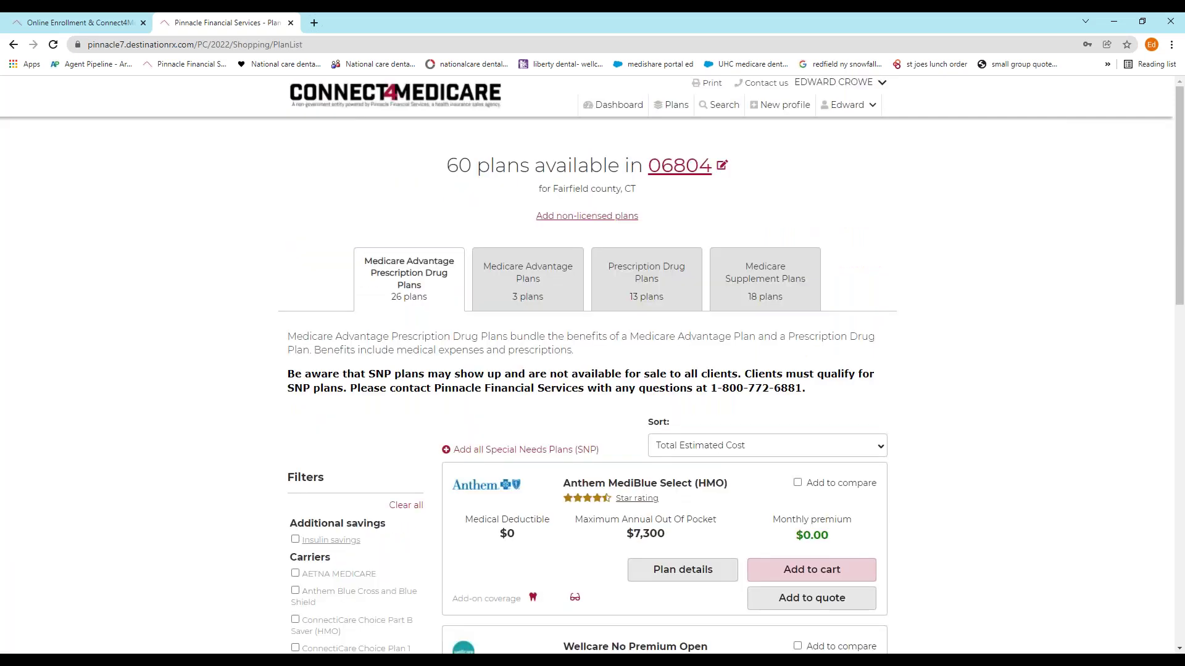
Step: Look through the Prescription Drug Plans and the Medicare Advantage Prescription Drug Plans listed for the new profile
scroll(990, 342, "down", 2)
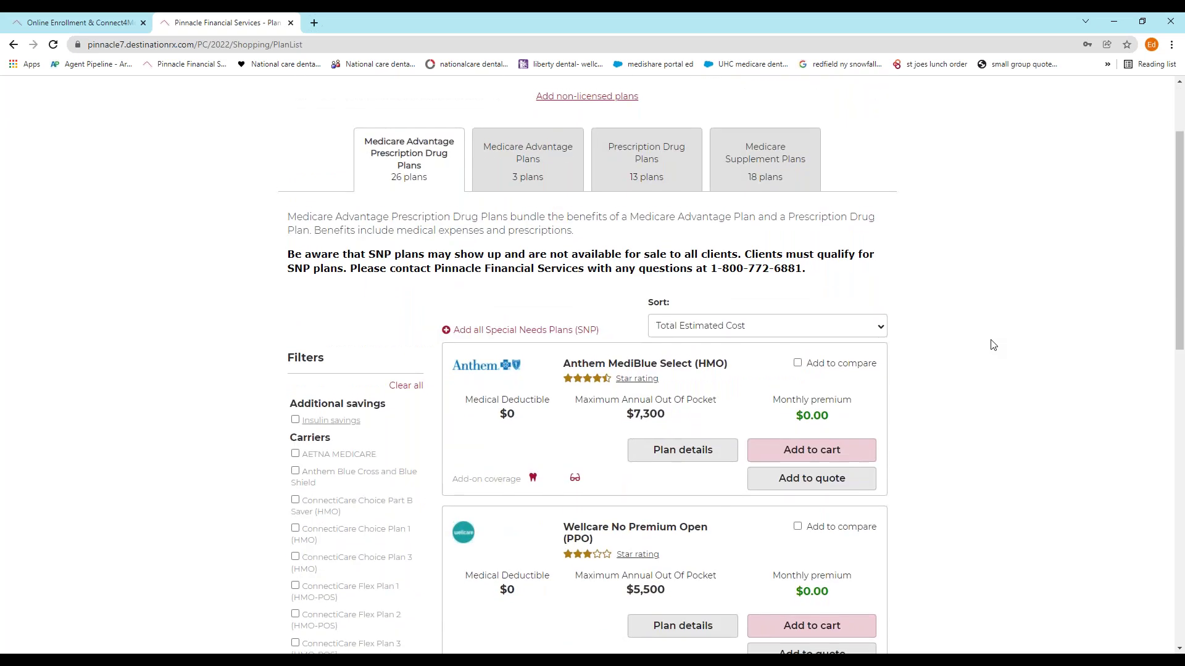
scroll(991, 344, "up", 1)
left_click(672, 227)
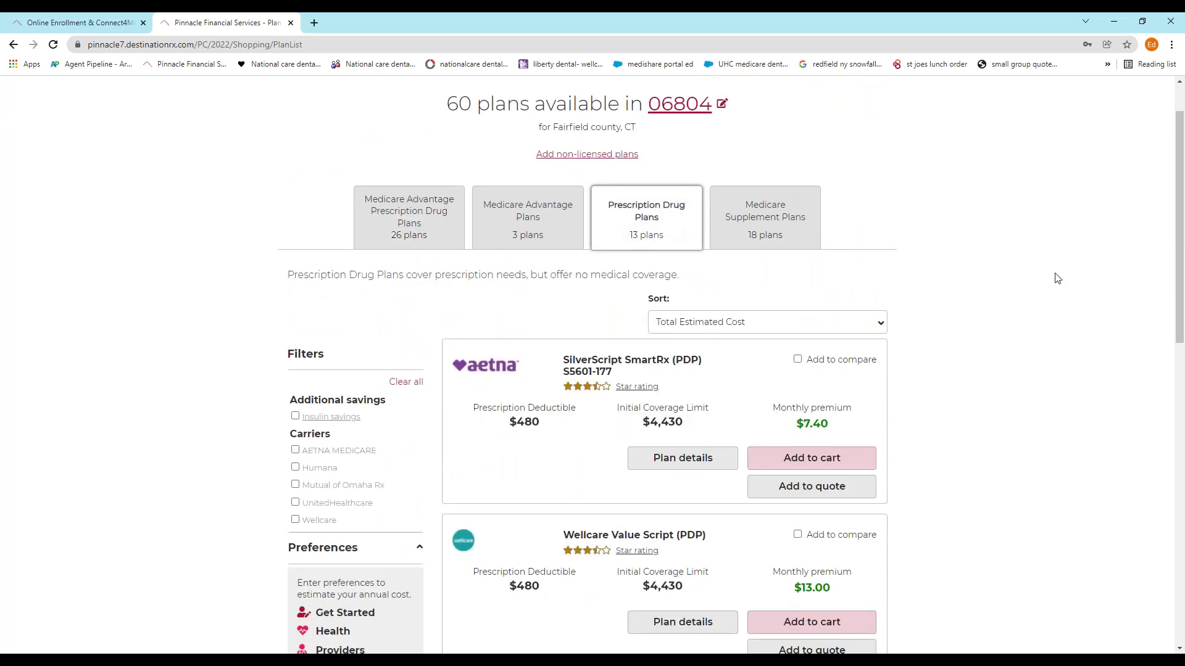
scroll(1056, 278, "down", 2)
scroll(1056, 278, "up", 4)
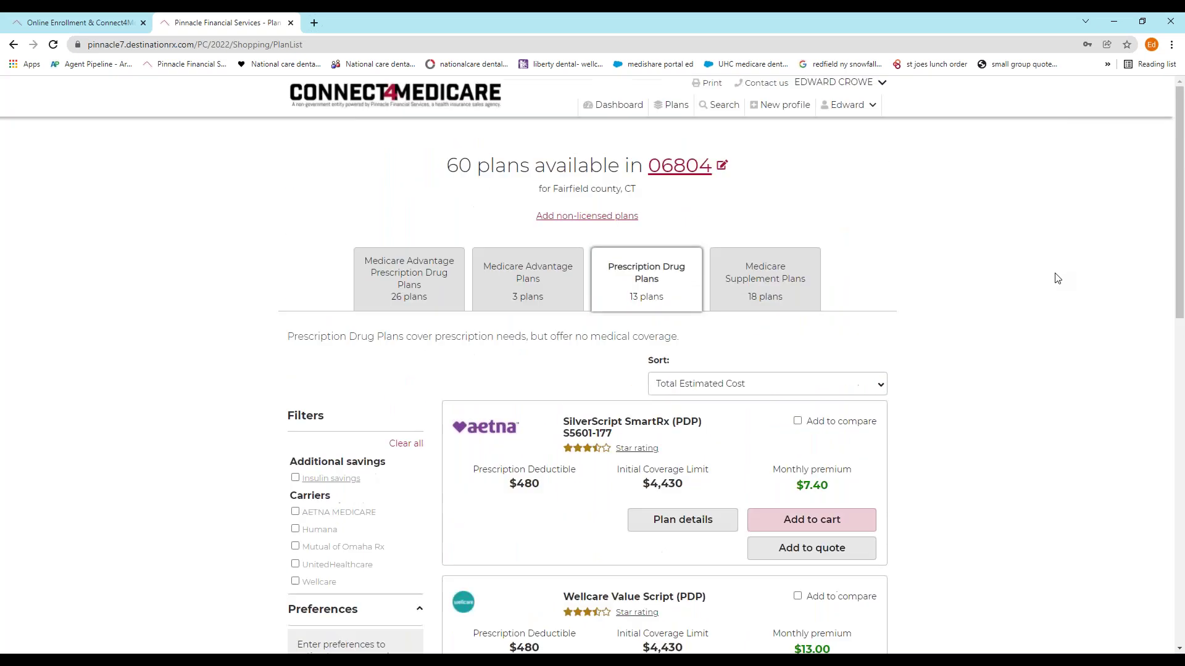
left_click(411, 300)
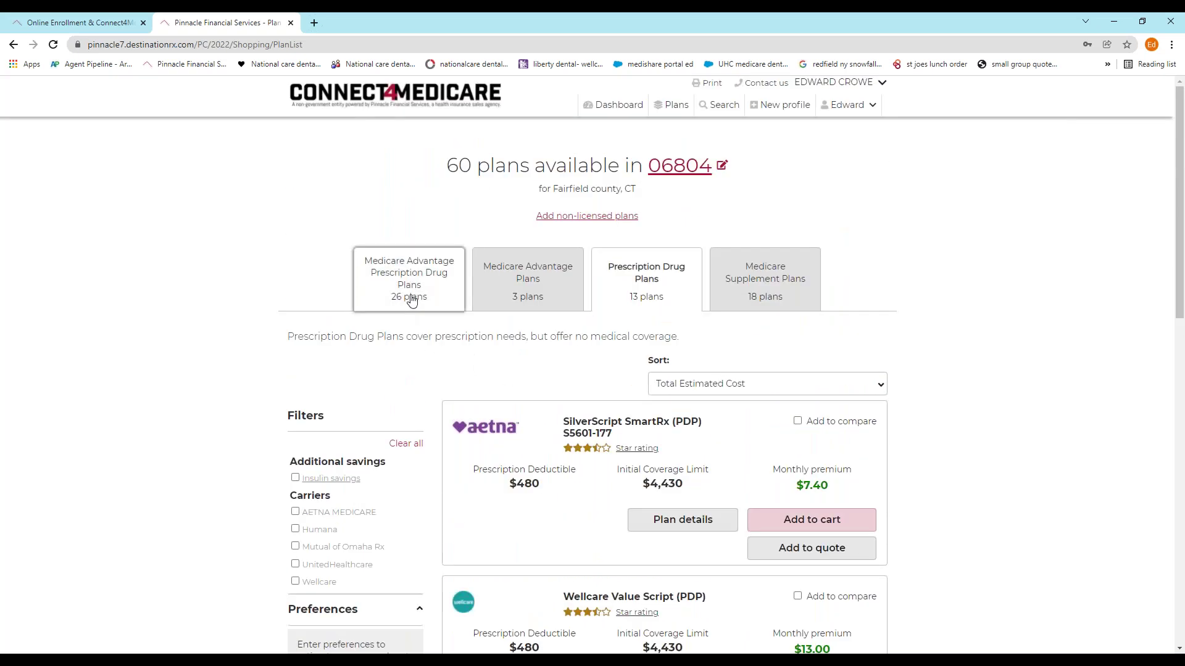
scroll(999, 296, "down", 5)
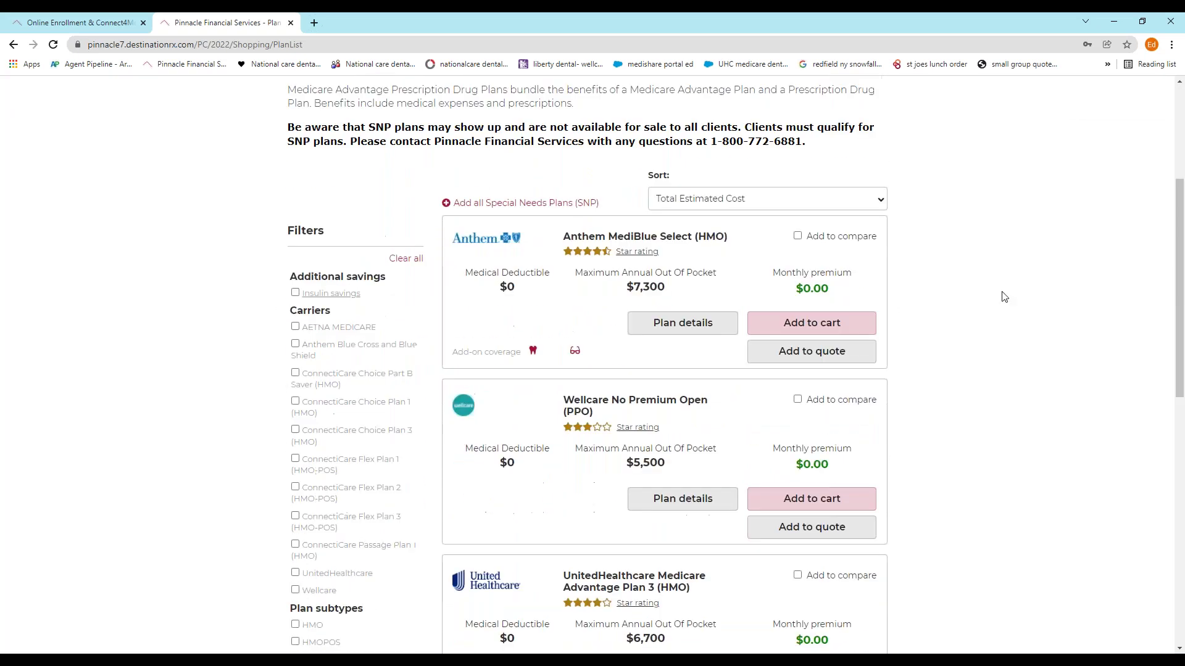
Step: Look at the Scope of Appointment options for the client's profile, including sending by email or text
scroll(999, 296, "up", 5)
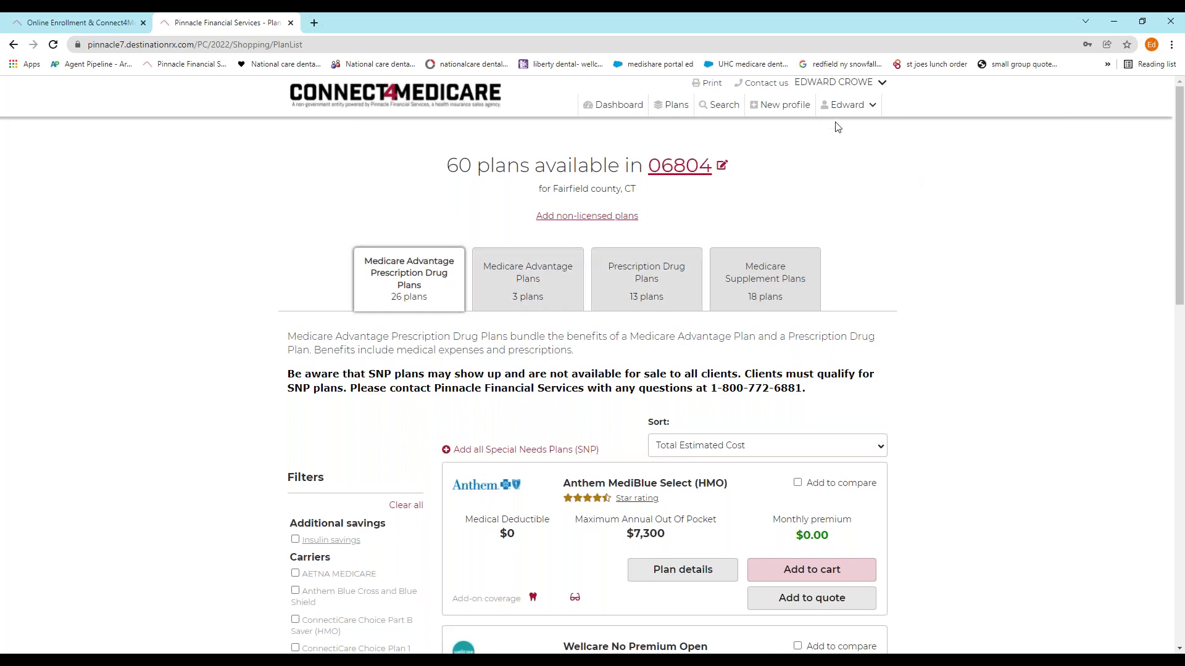
left_click(874, 108)
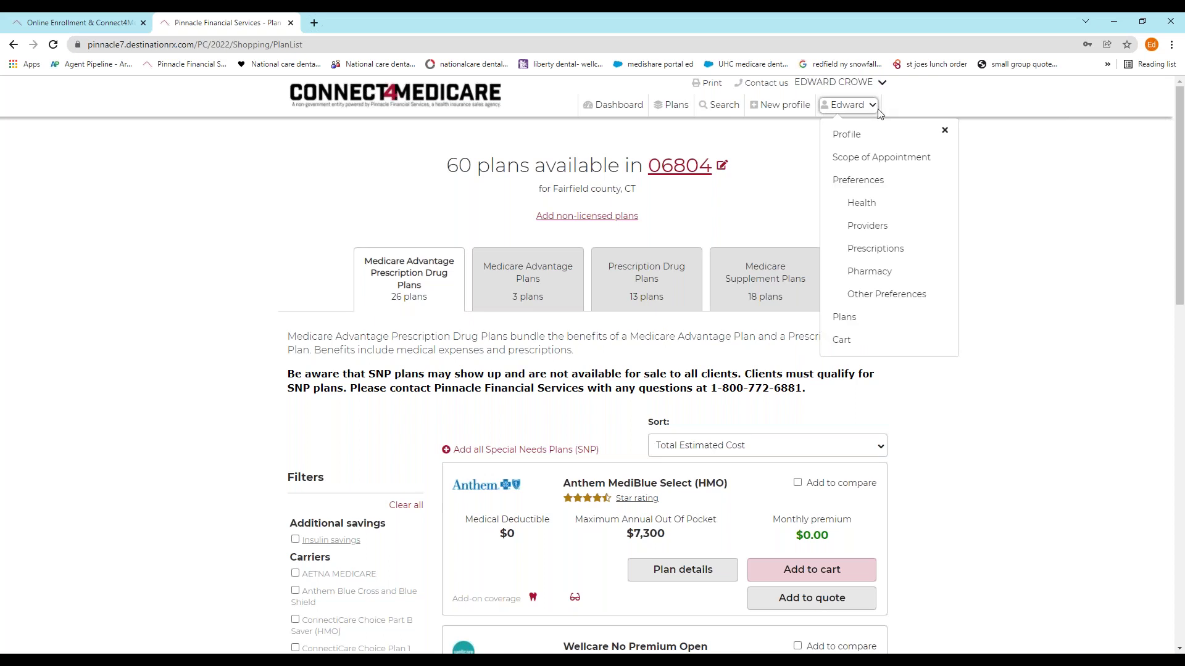
left_click(873, 161)
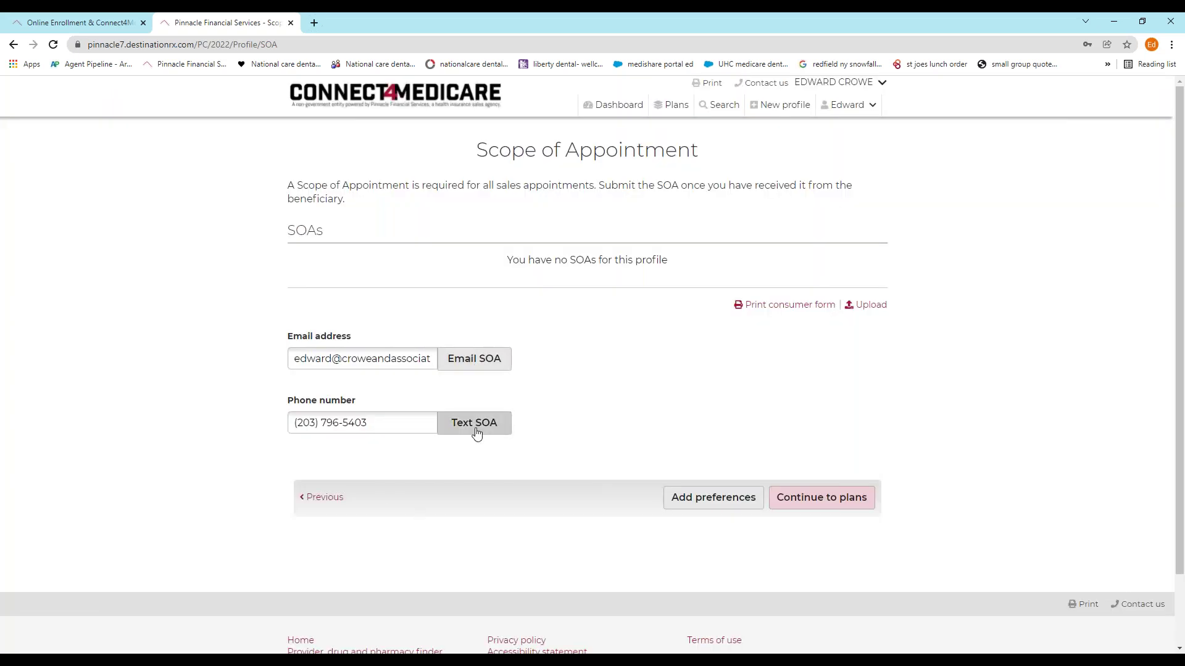
Step: Add atorvastatin calcium TAB 40MG, 30 per month, to the client's prescriptions
left_click(874, 109)
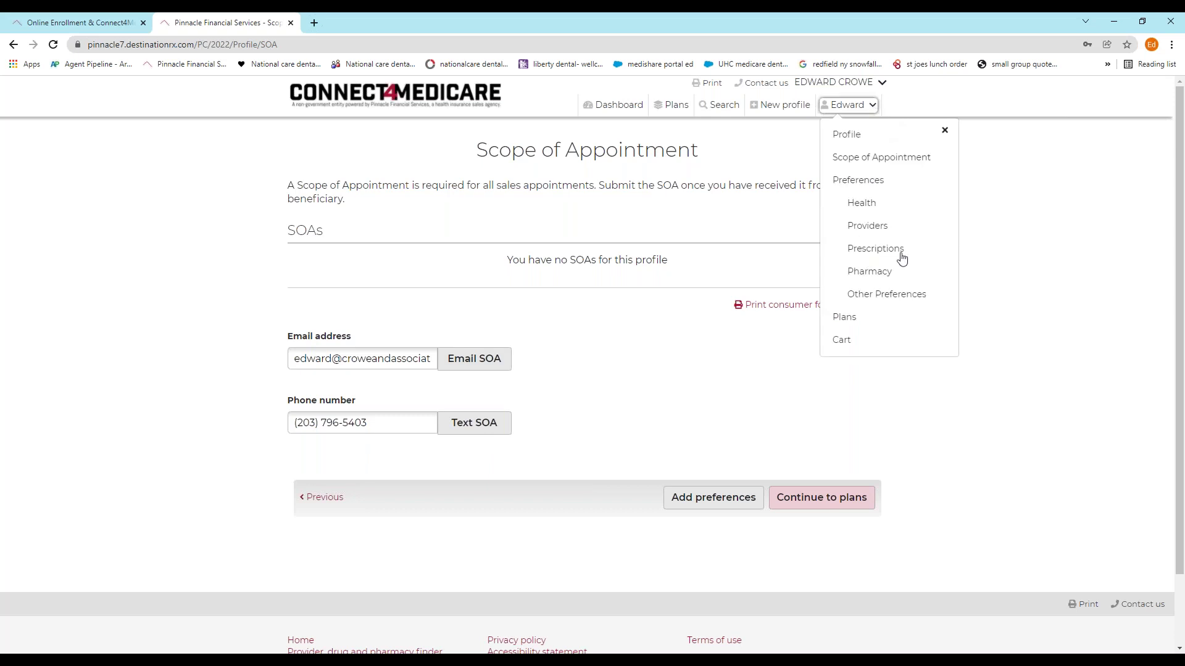
left_click(876, 252)
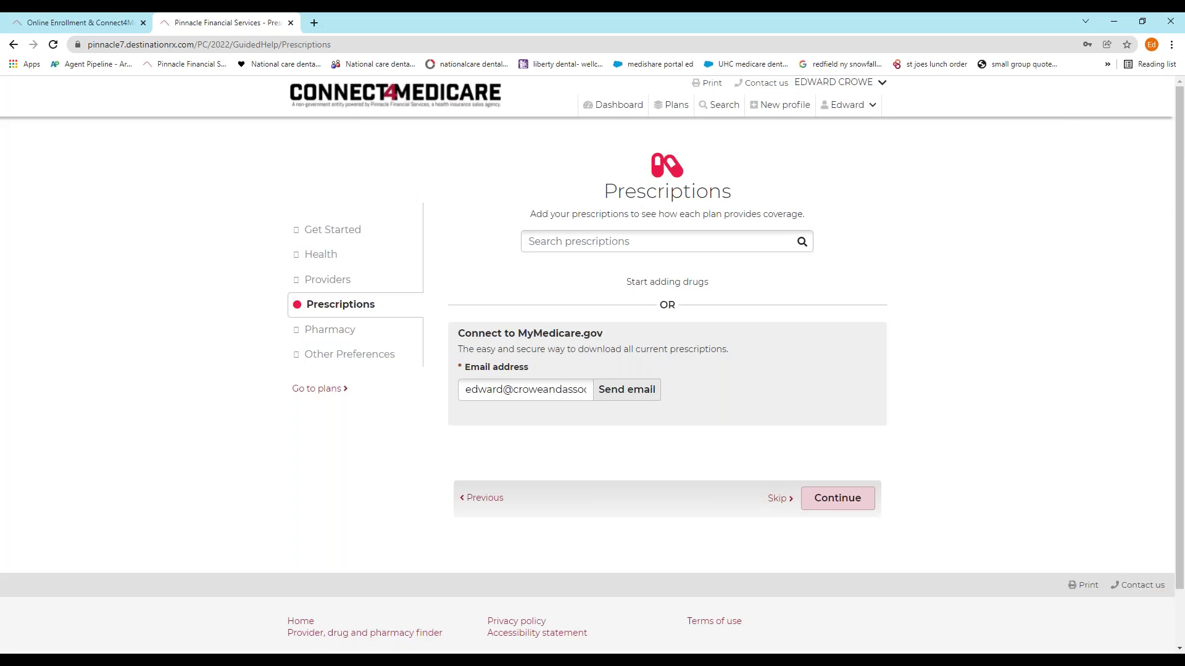
left_click(566, 242)
type("ator")
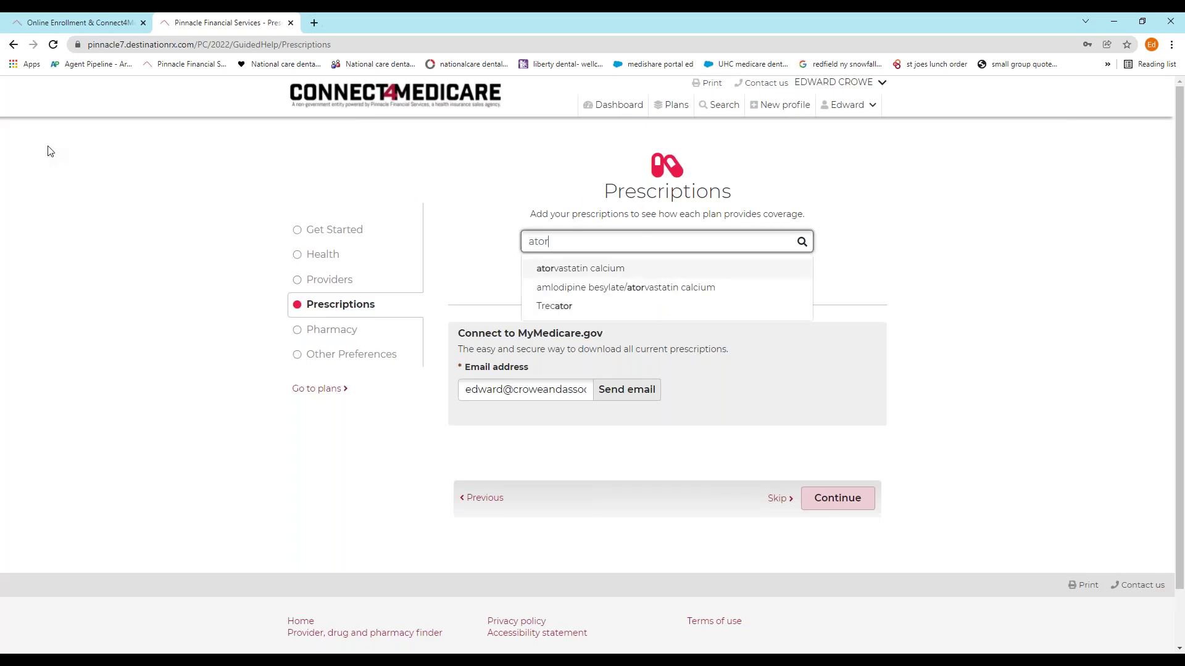
left_click(578, 273)
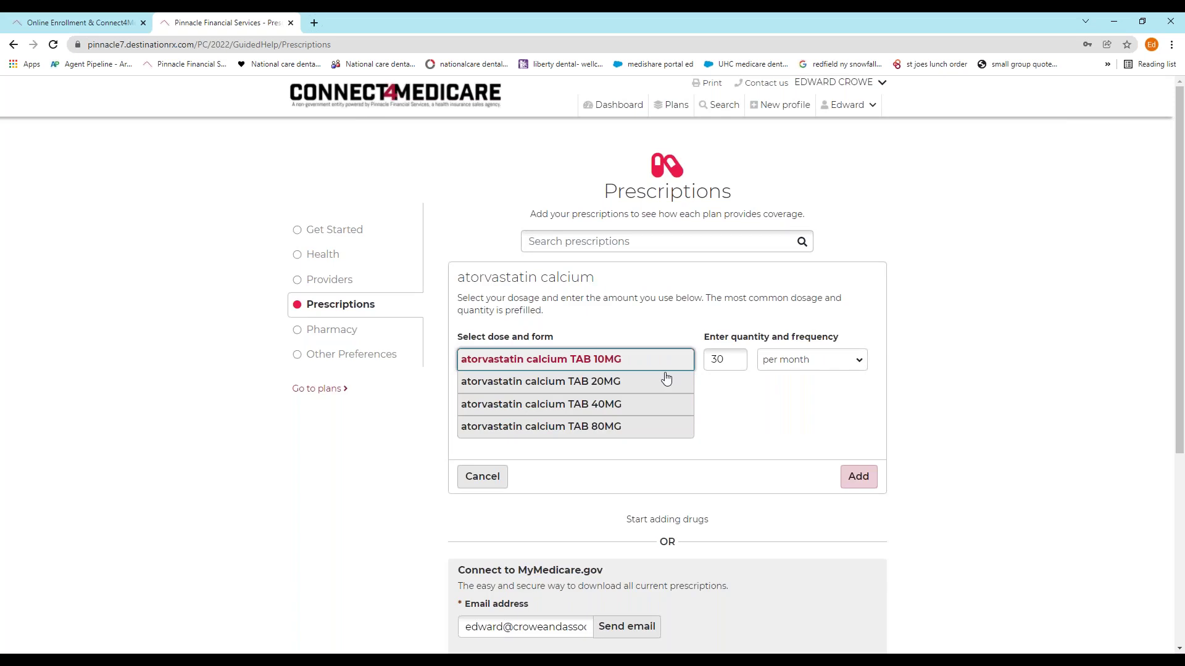
left_click(589, 405)
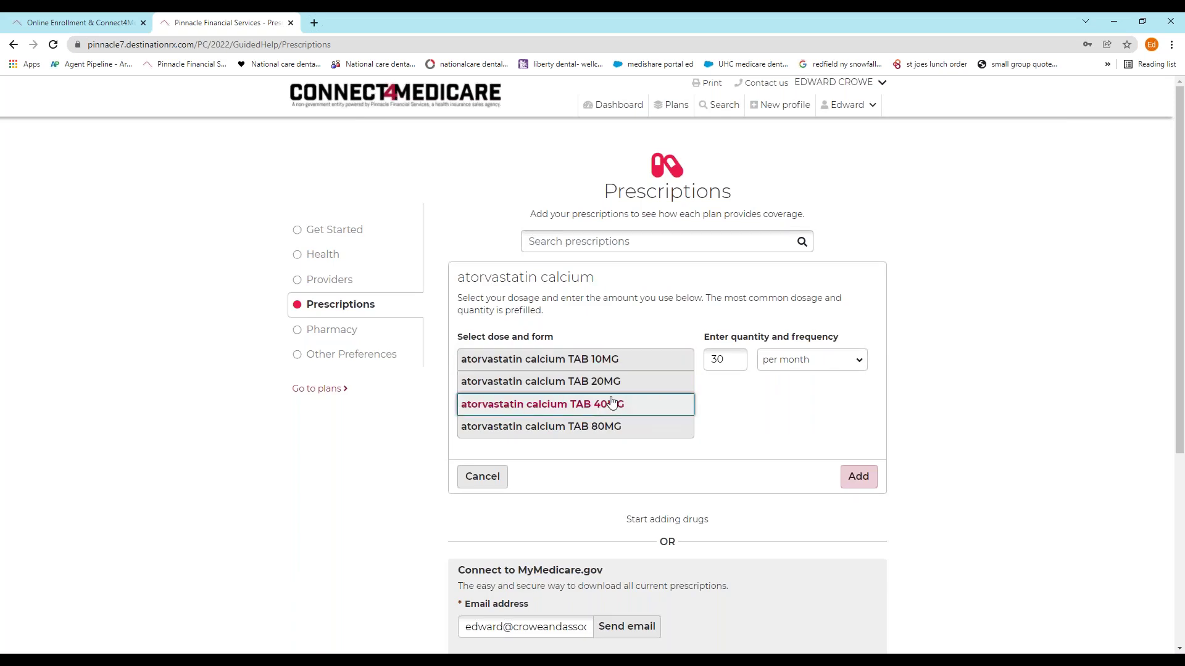
left_click(858, 477)
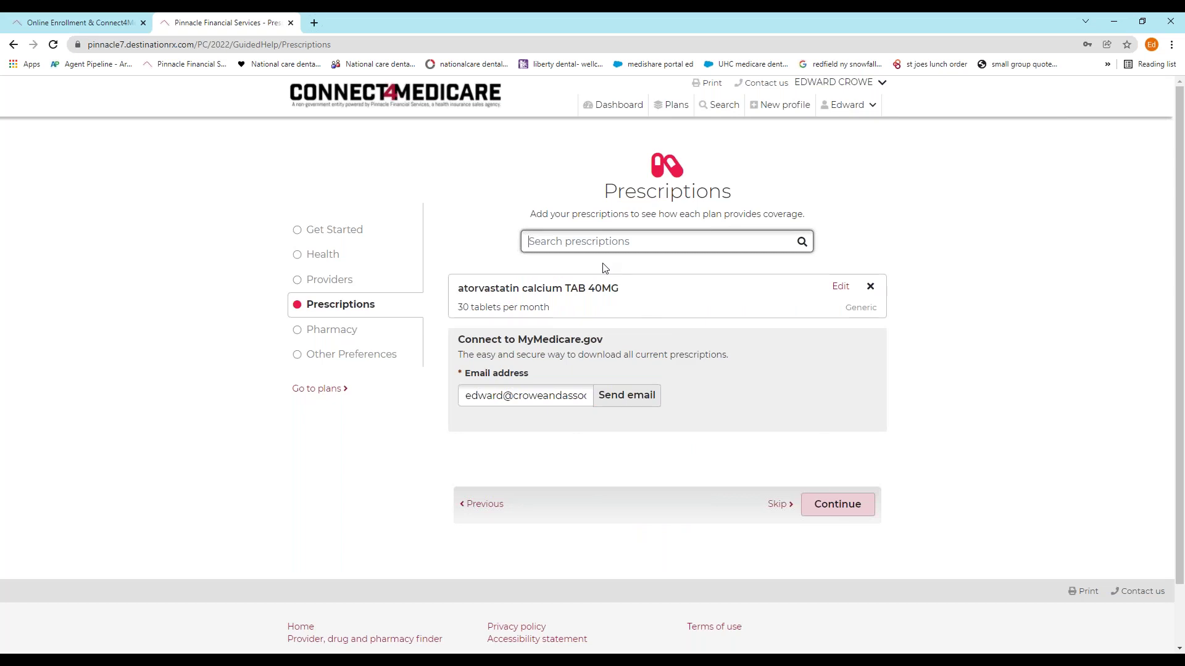
Step: Add Xarelto TAB 20MG, 30 per month, to the client's prescriptions
type("xar")
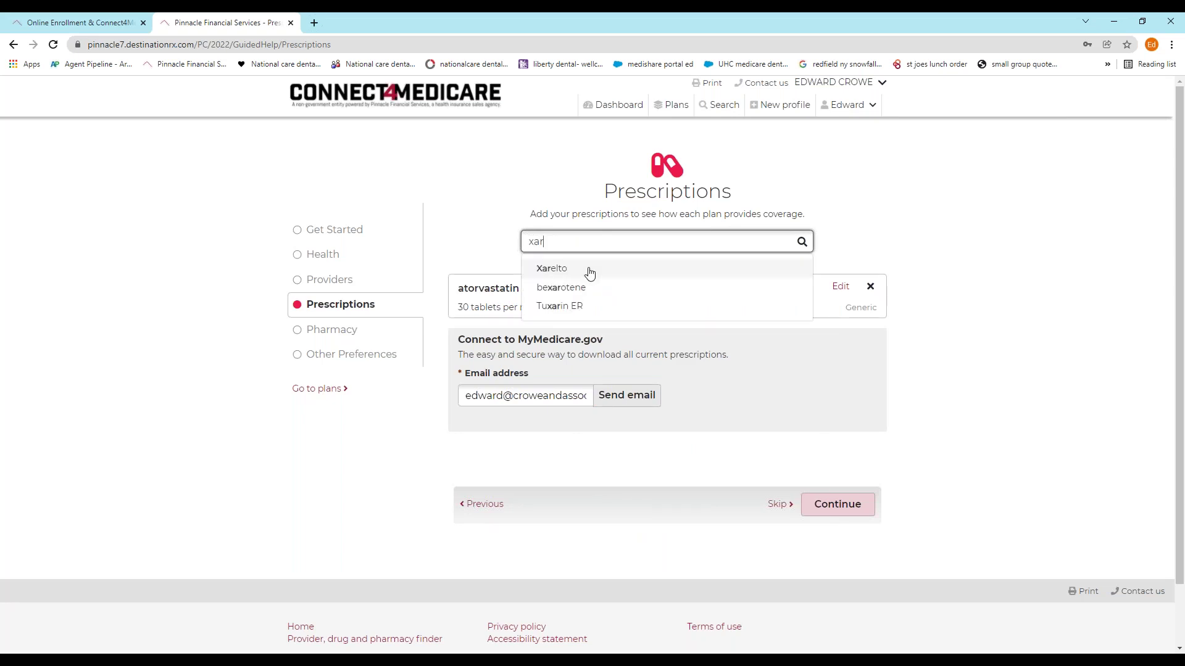
left_click(546, 268)
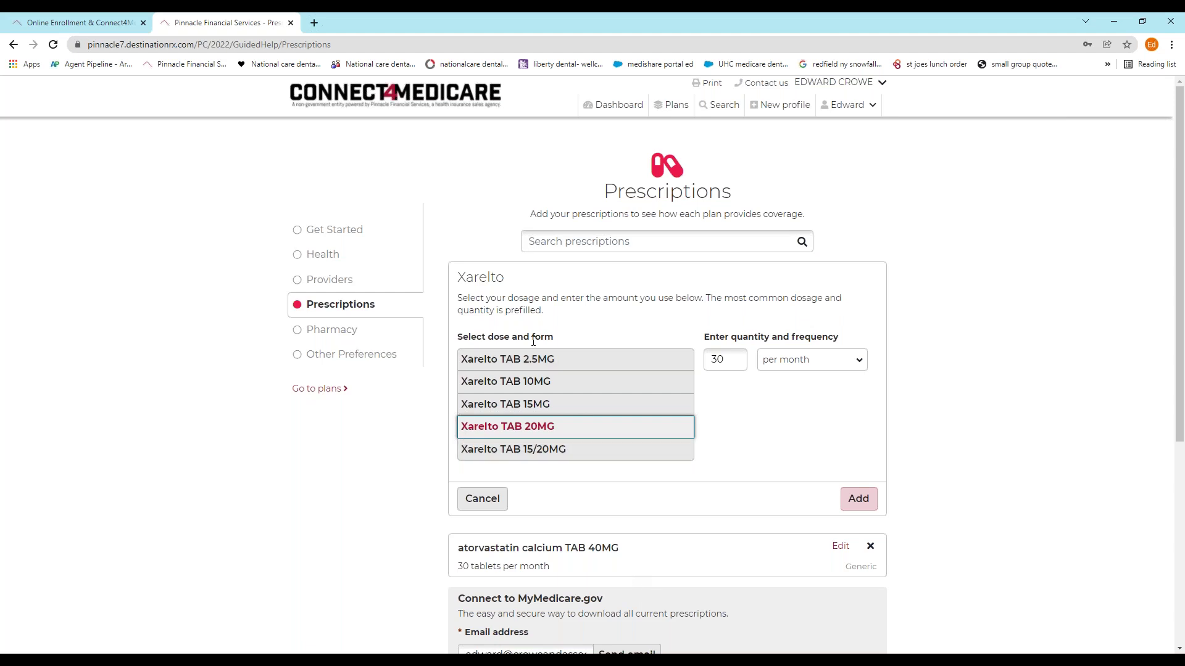
left_click(859, 499)
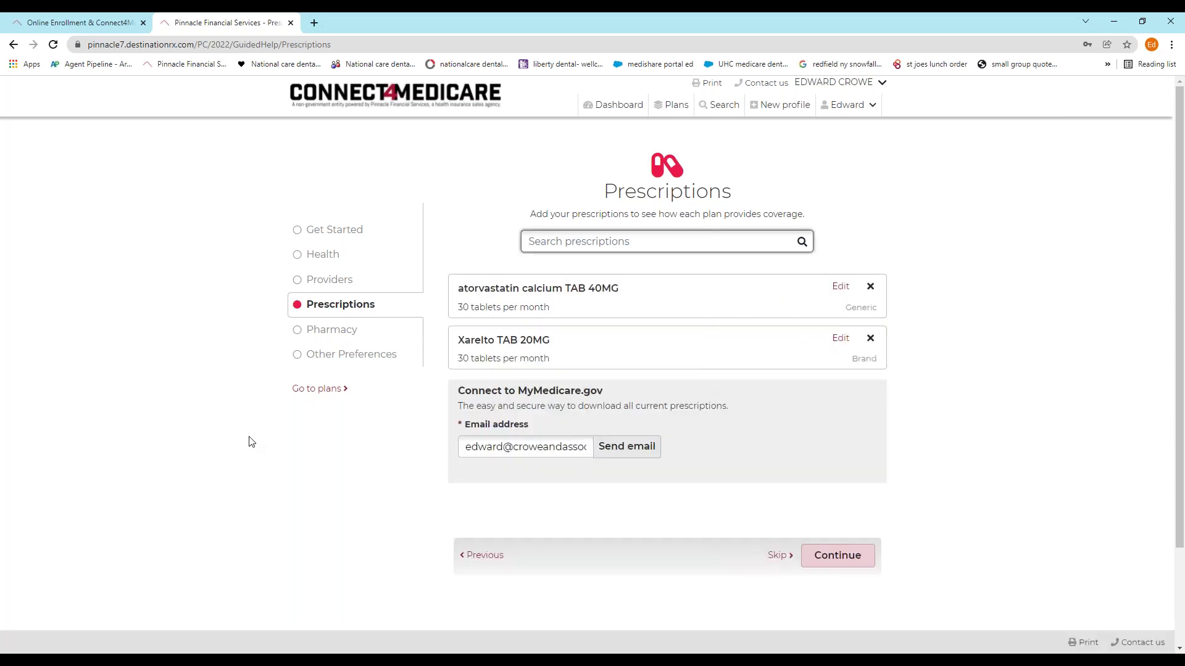
Step: Add Synthroid TAB 88MCG, 30 per month, to the prescriptions, choosing its generic levothyroxine sodium instead of the brand
type("syn")
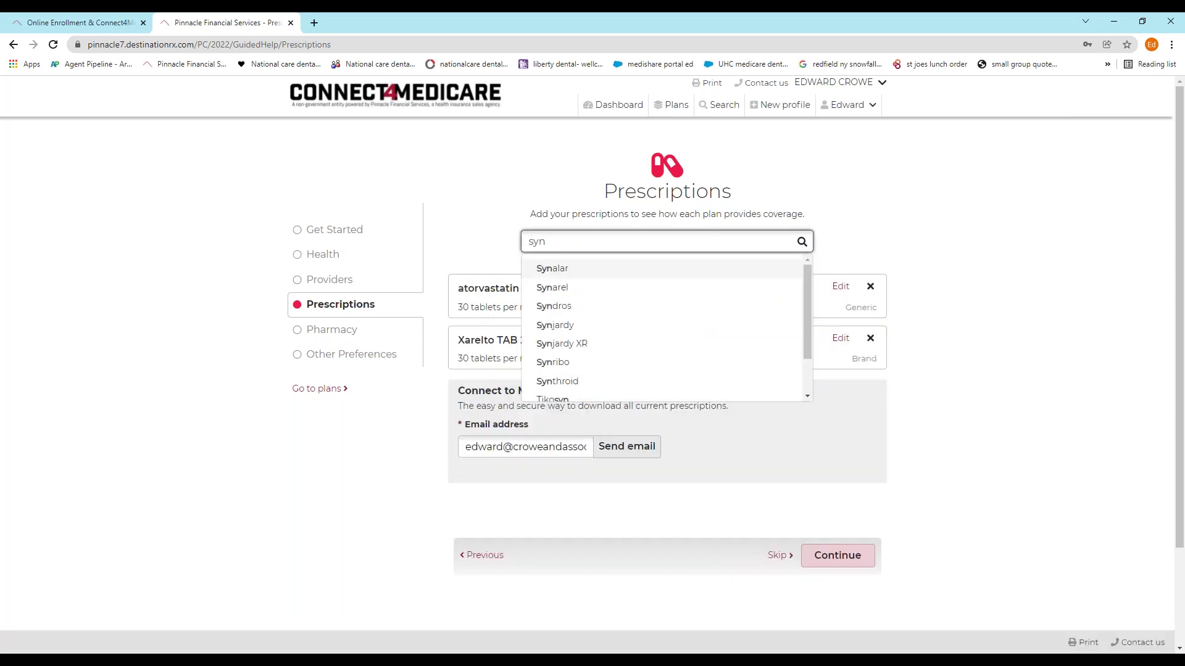
type("t")
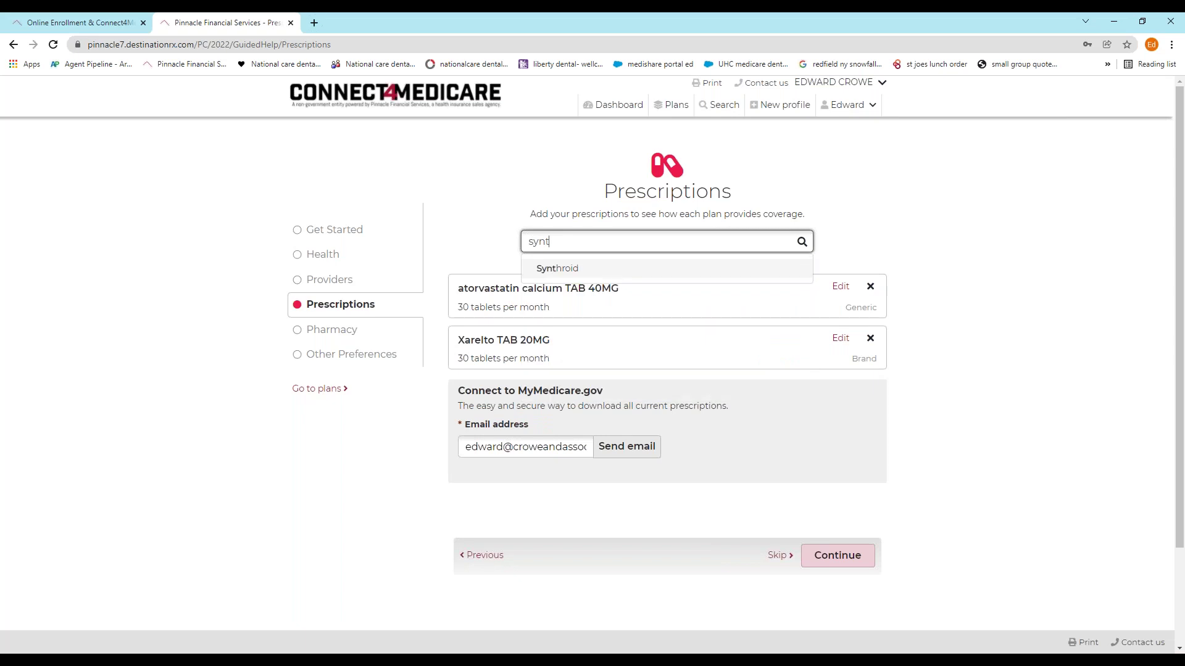
left_click(575, 274)
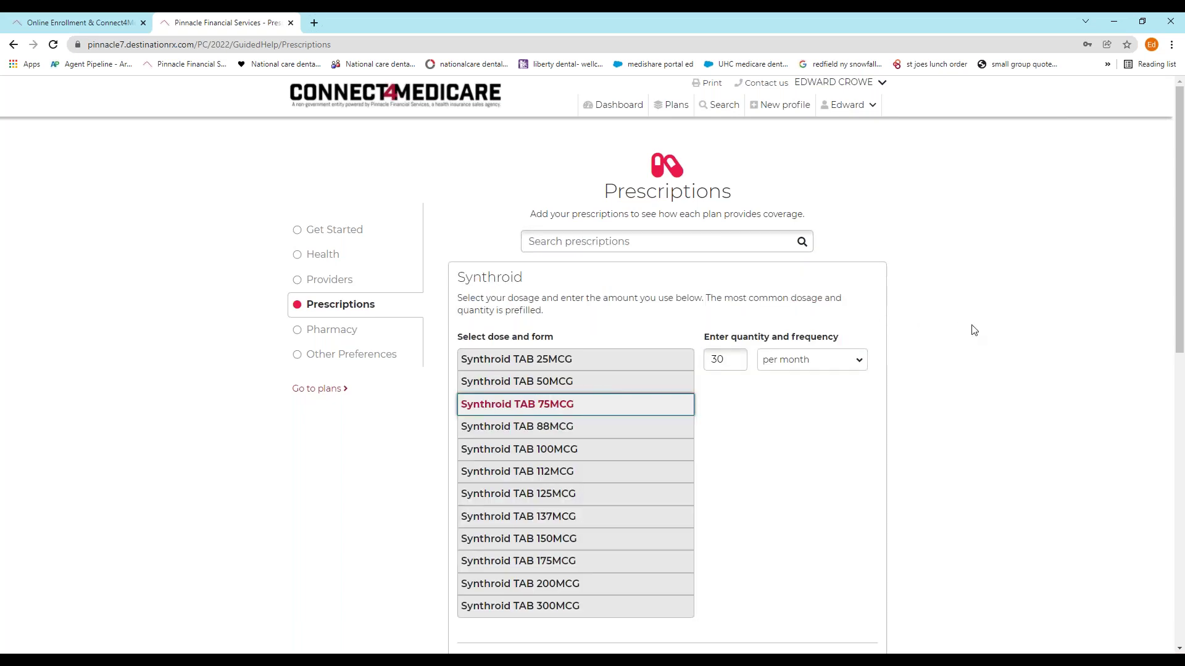
scroll(971, 330, "down", 4)
scroll(972, 331, "up", 3)
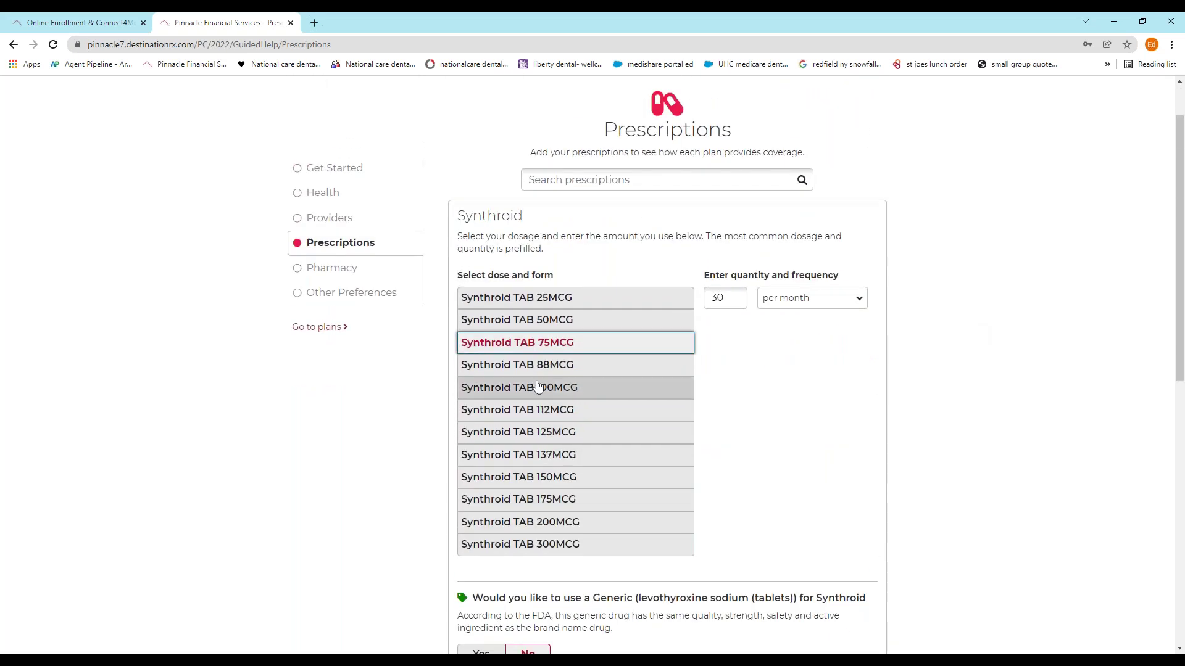
left_click(544, 365)
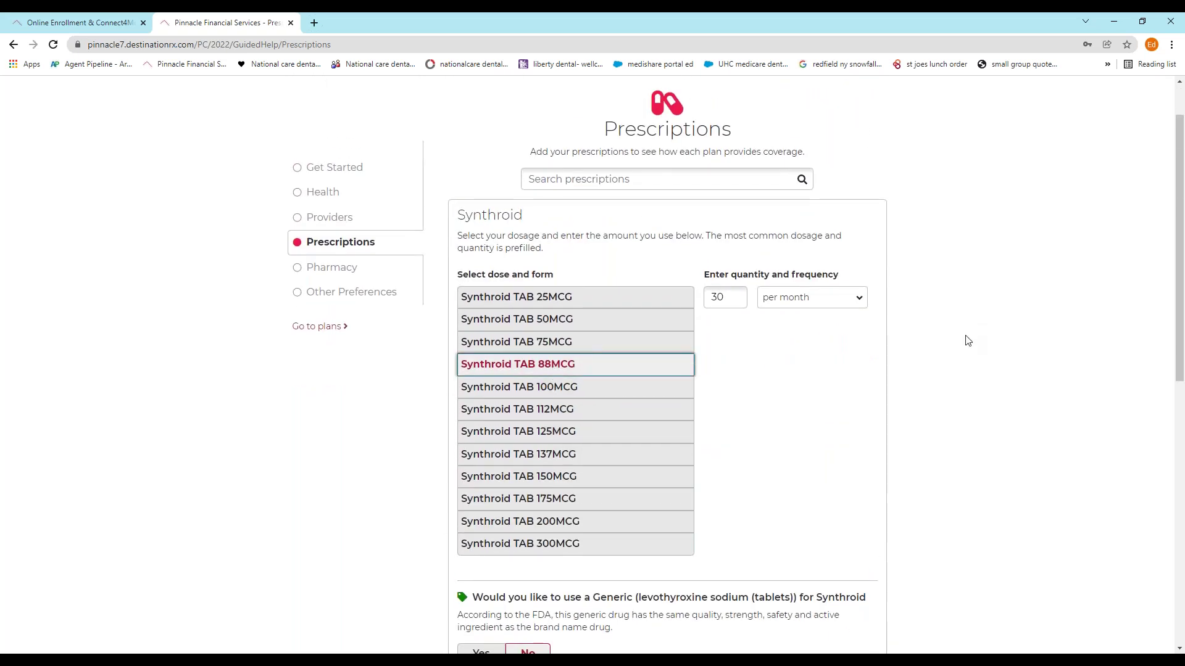
scroll(967, 341, "down", 6)
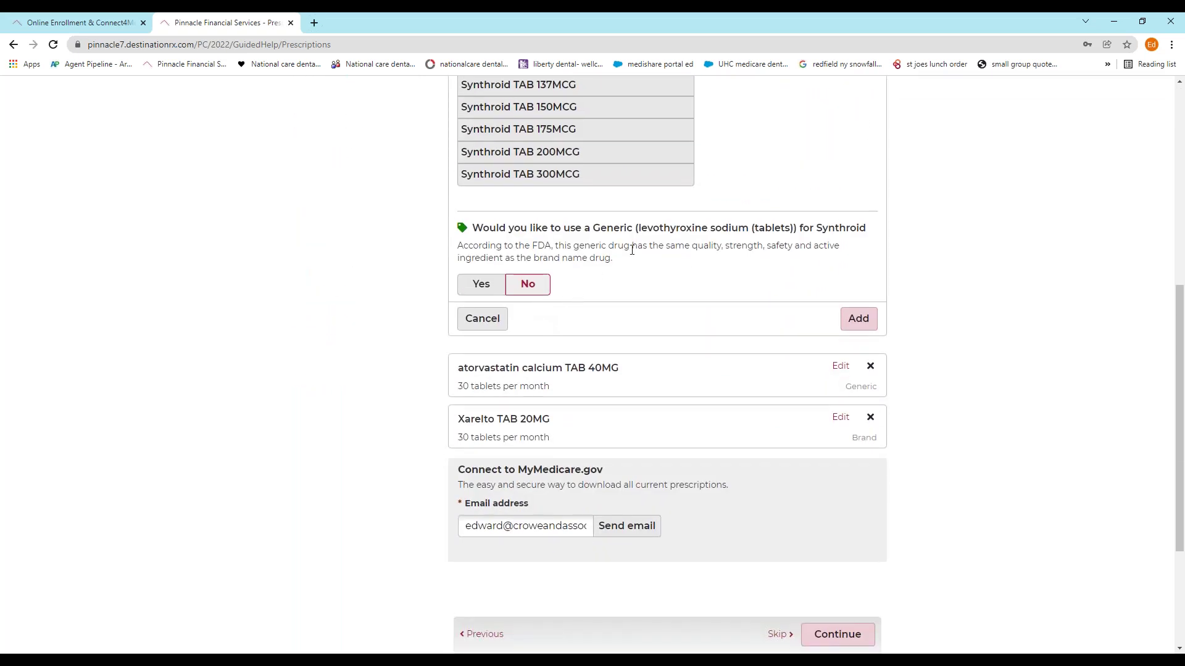
left_click(480, 290)
left_click(857, 320)
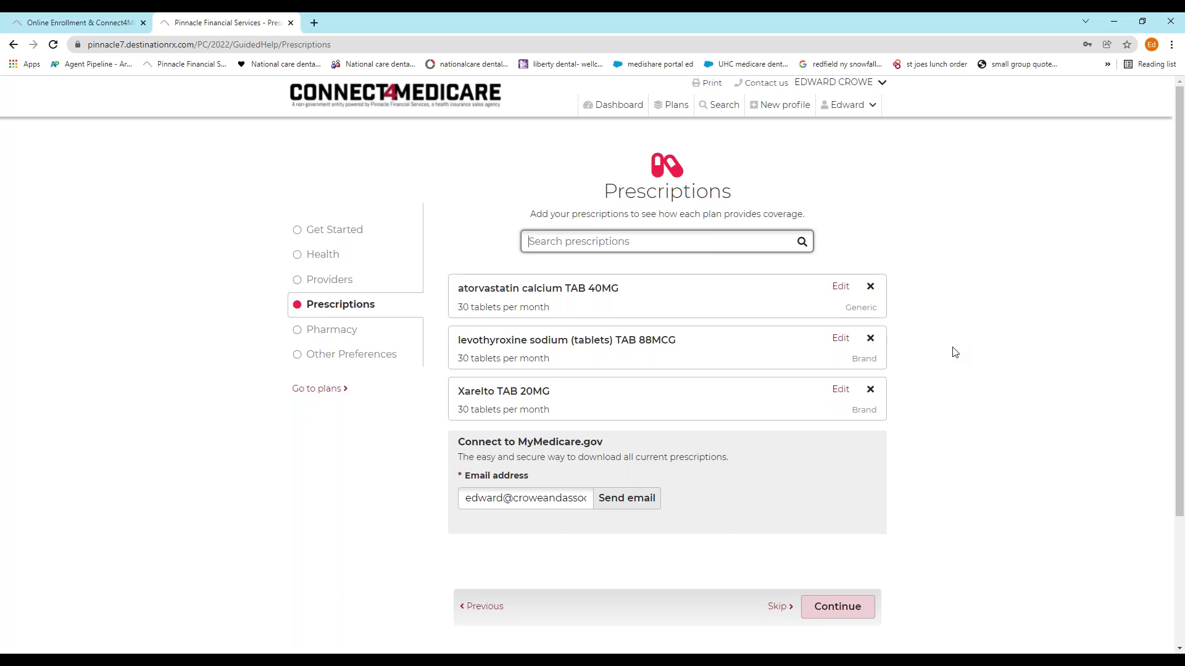
Step: Continue to the pharmacy selection and add Urgent Care Of Connecticut-Brookfield, Brookfield Pharmacy and Costco Pharmacy #304
scroll(955, 352, "down", 2)
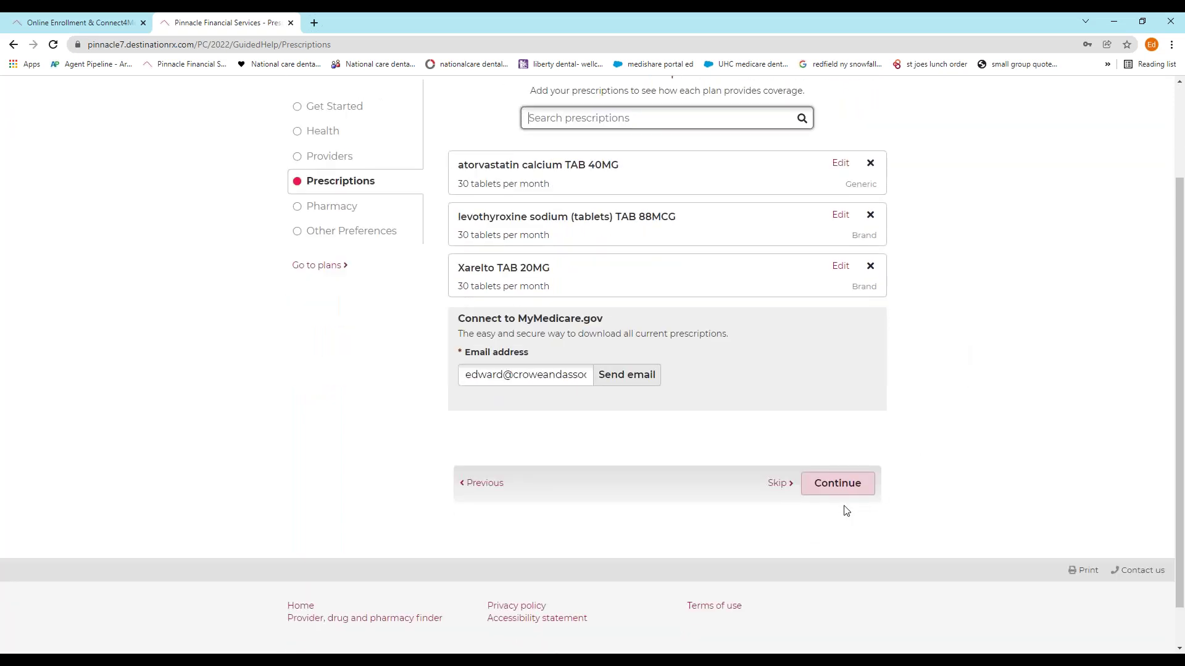
left_click(838, 491)
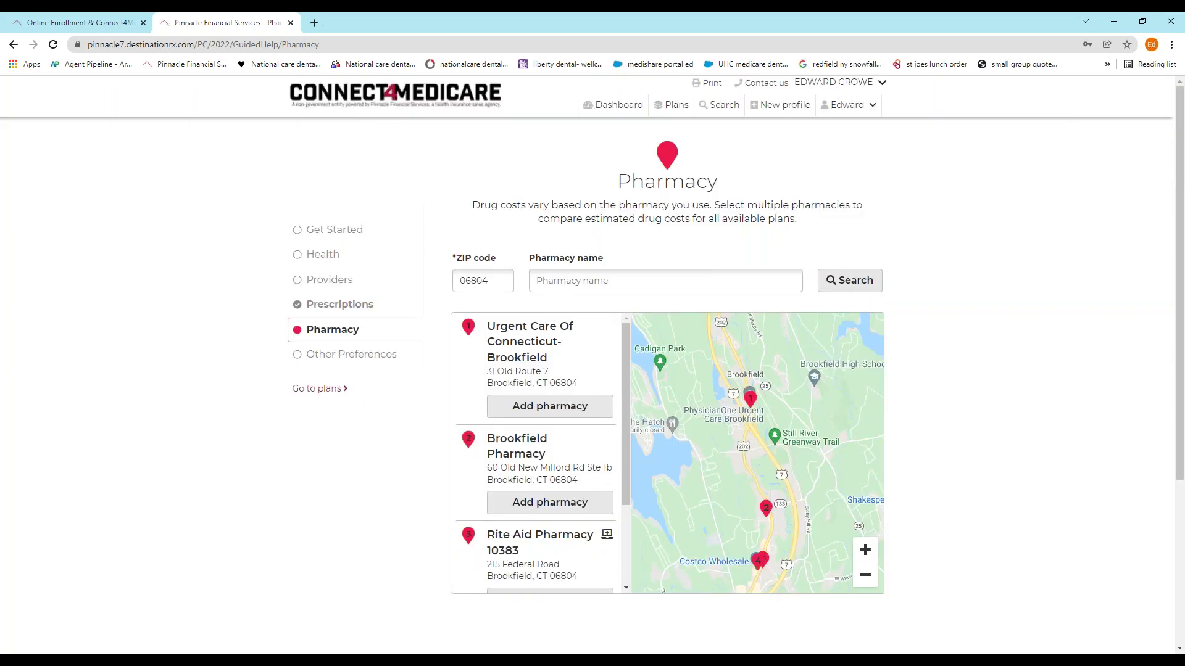
left_click(564, 413)
left_click(571, 389)
scroll(574, 400, "down", 3)
left_click(550, 390)
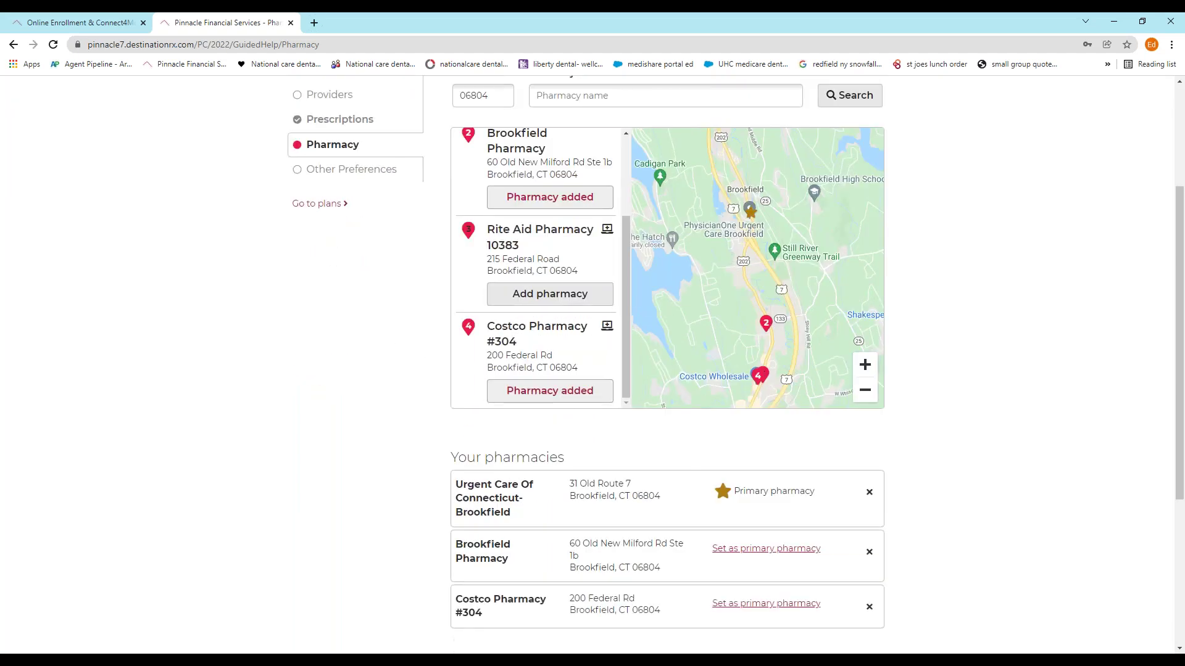
Step: Set Costco Pharmacy #304 as the primary pharmacy and continue to the plans without selecting any other benefit preferences
scroll(1097, 401, "down", 3)
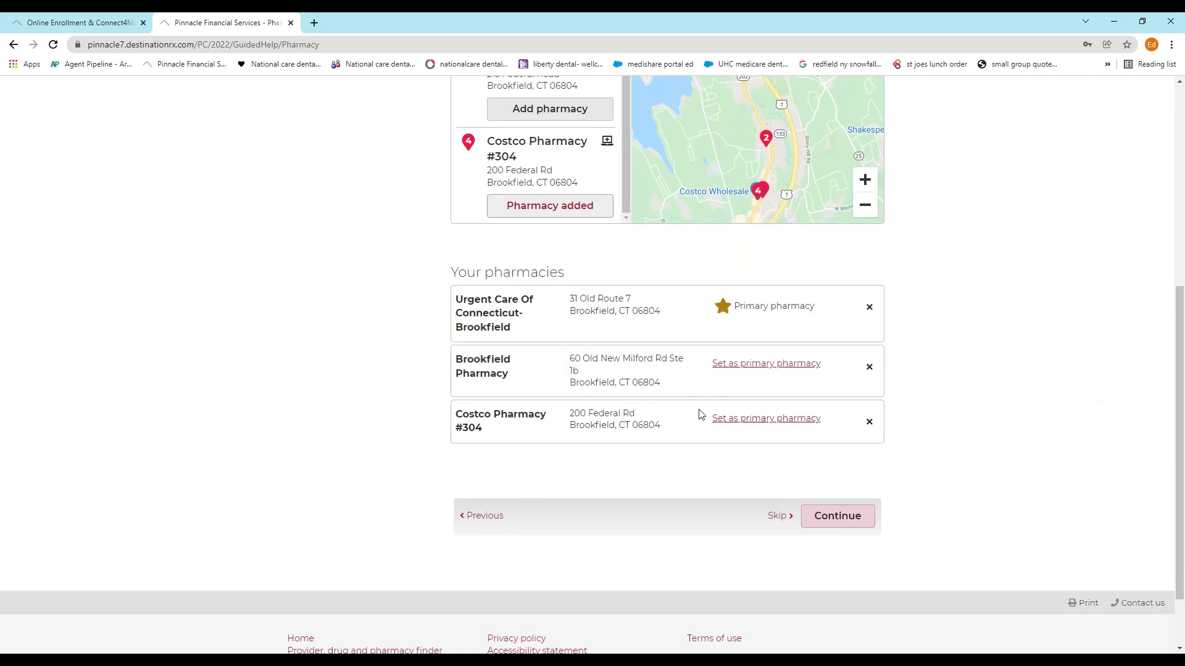
left_click(766, 425)
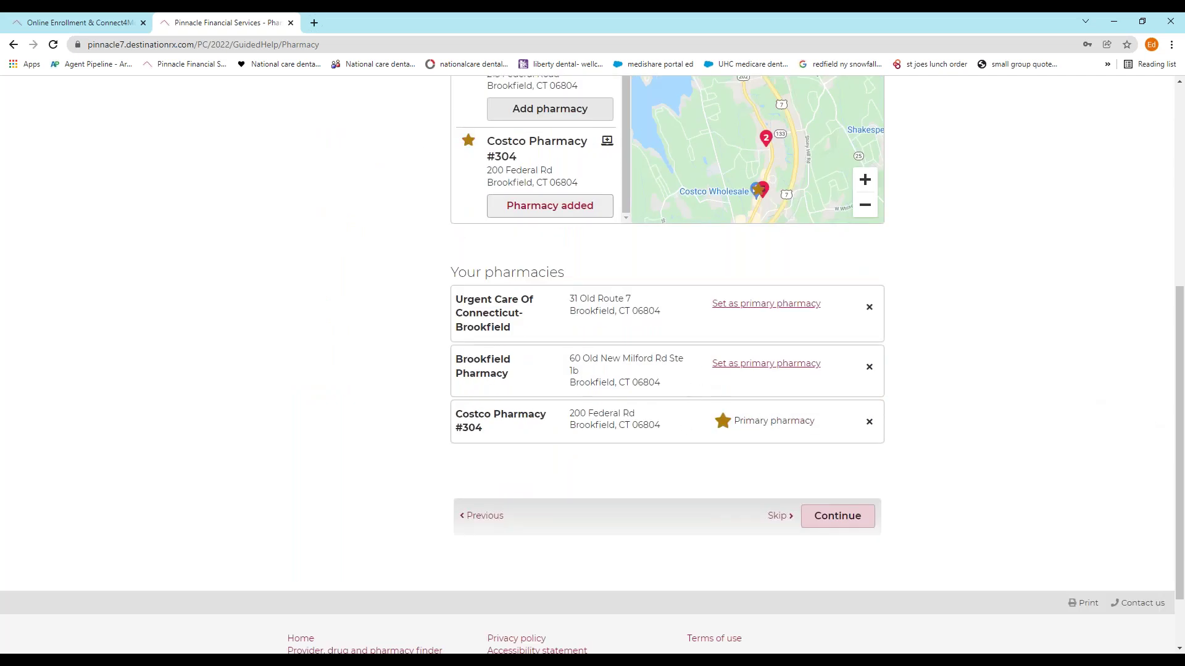
scroll(867, 489, "down", 2)
left_click(841, 448)
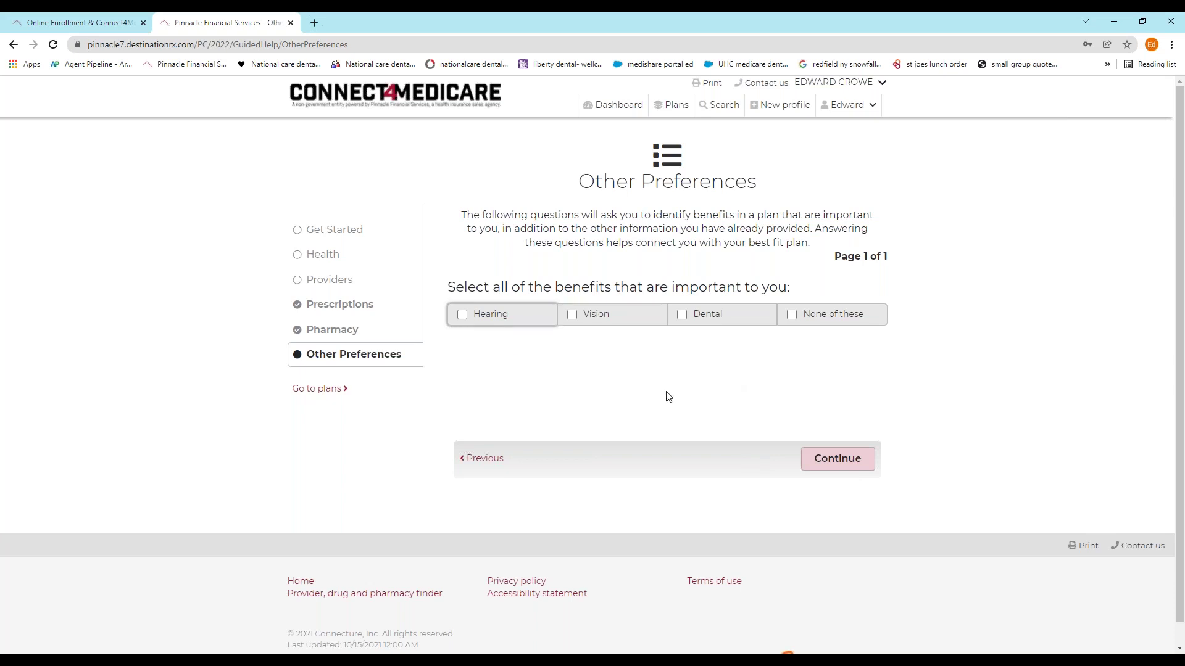
left_click(844, 464)
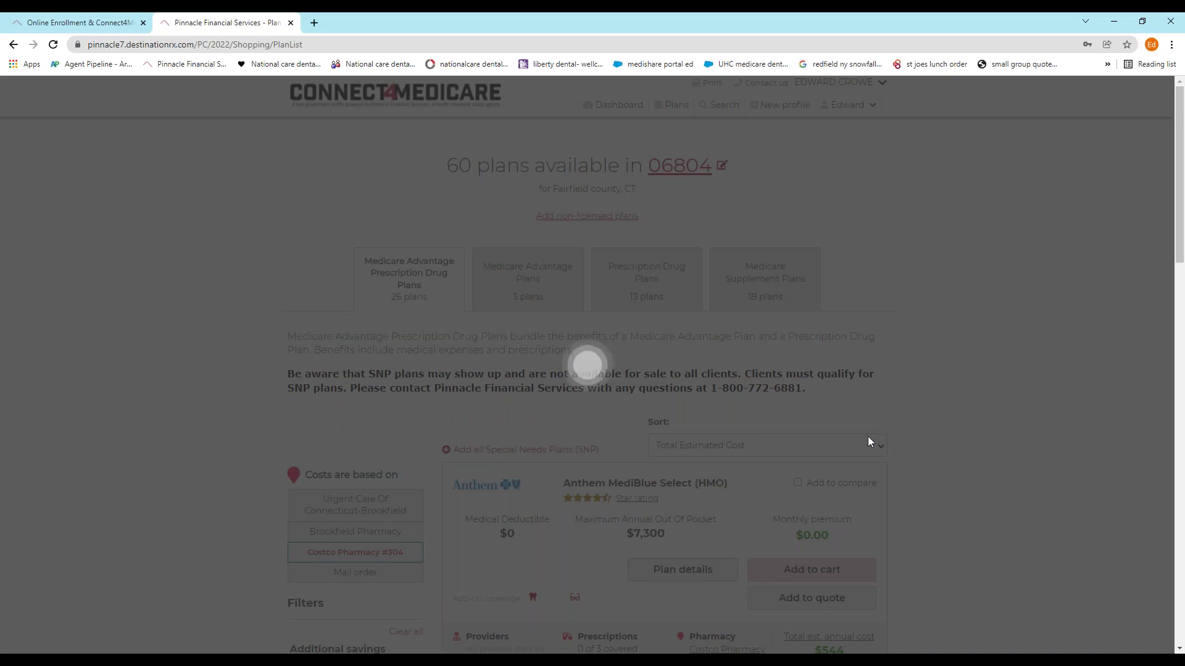
Step: Sort the Medicare Advantage Prescription Drug Plans by Estimated Drug Costs (Low to High)
scroll(1006, 312, "down", 3)
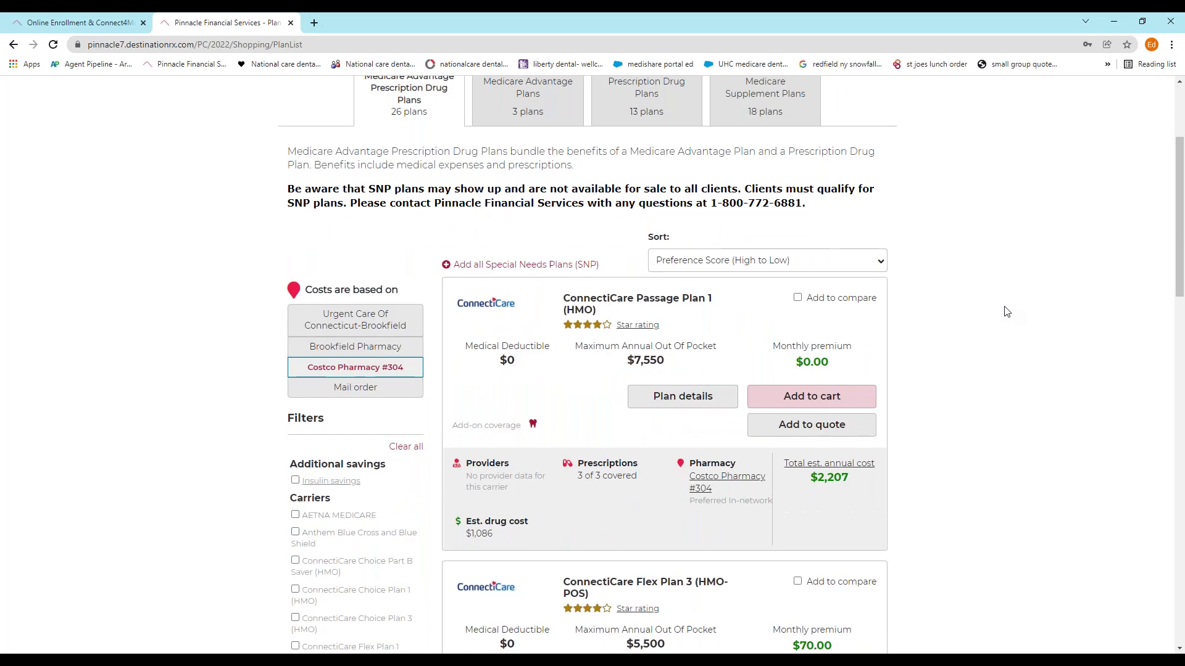
scroll(1006, 311, "up", 3)
scroll(951, 385, "down", 2)
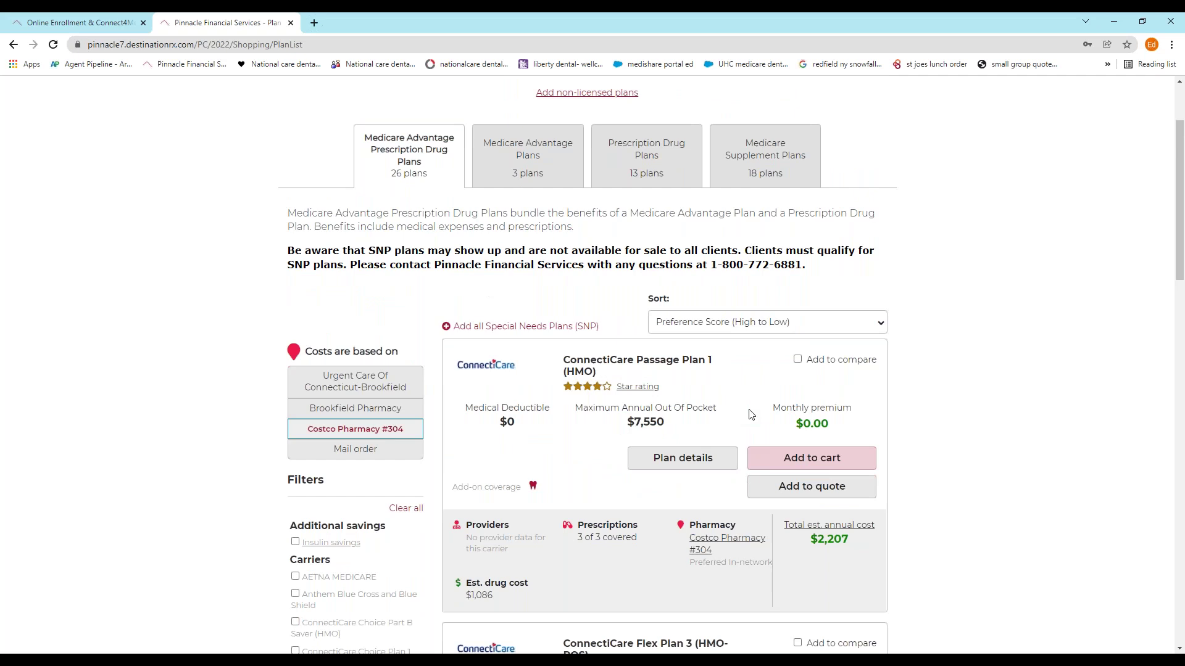
left_click(881, 329)
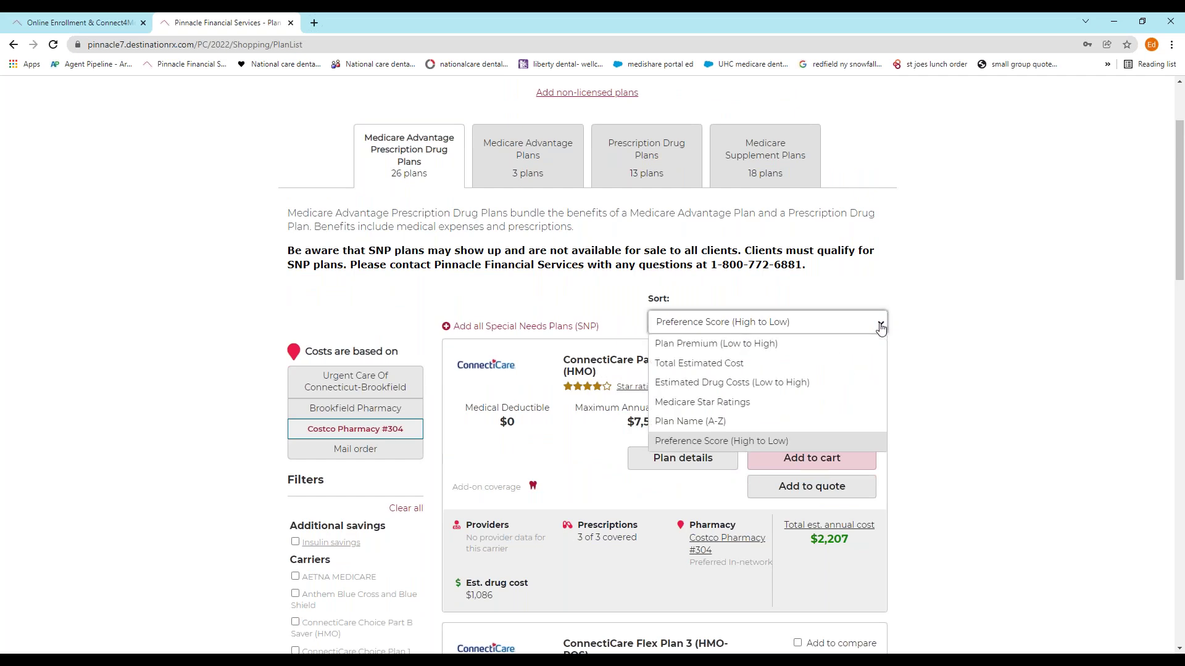
left_click(740, 387)
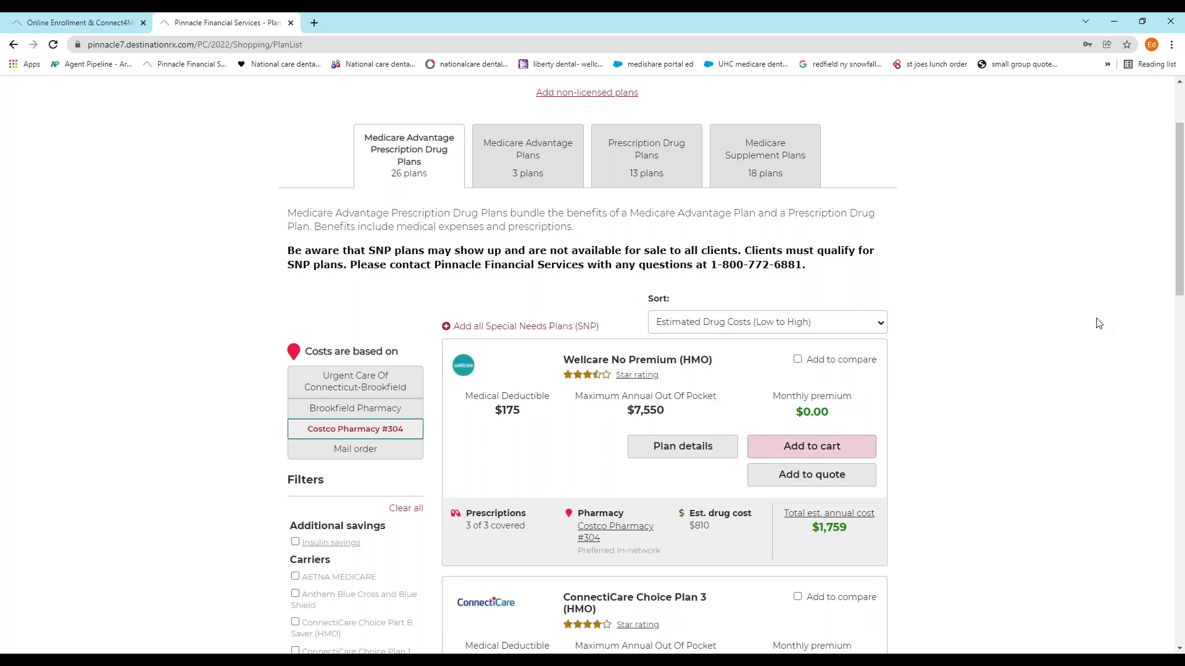
Step: Review the prescription coverage, estimated drug cost and total estimated annual cost of the sorted plans
scroll(1099, 323, "down", 2)
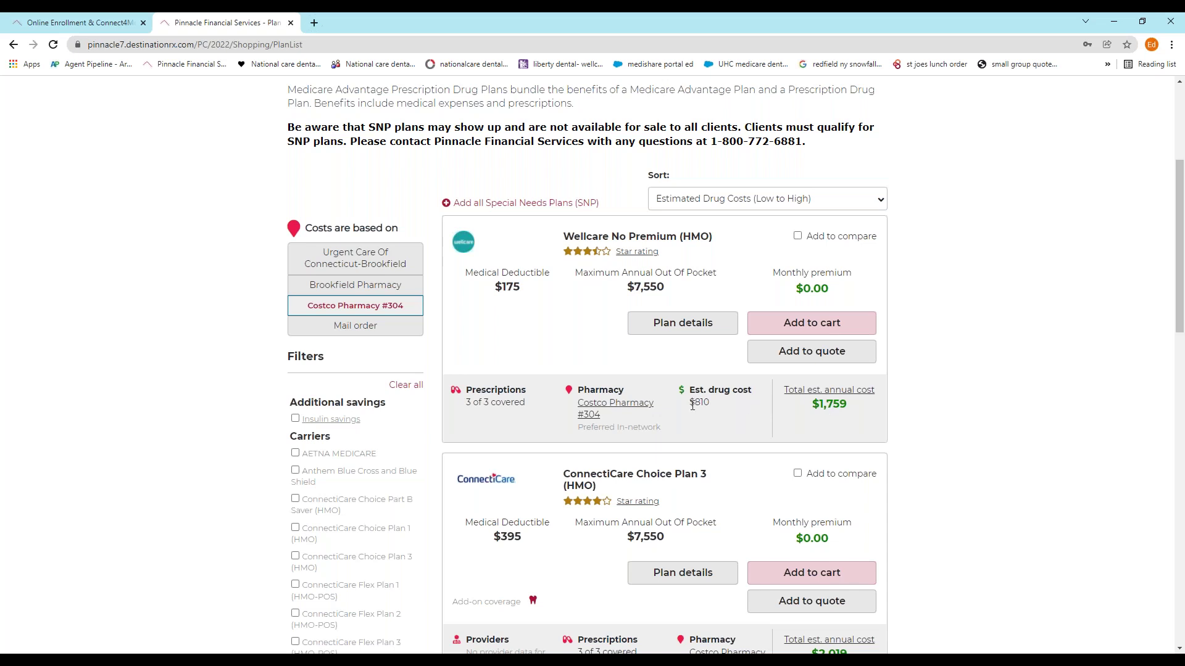
scroll(751, 404, "down", 3)
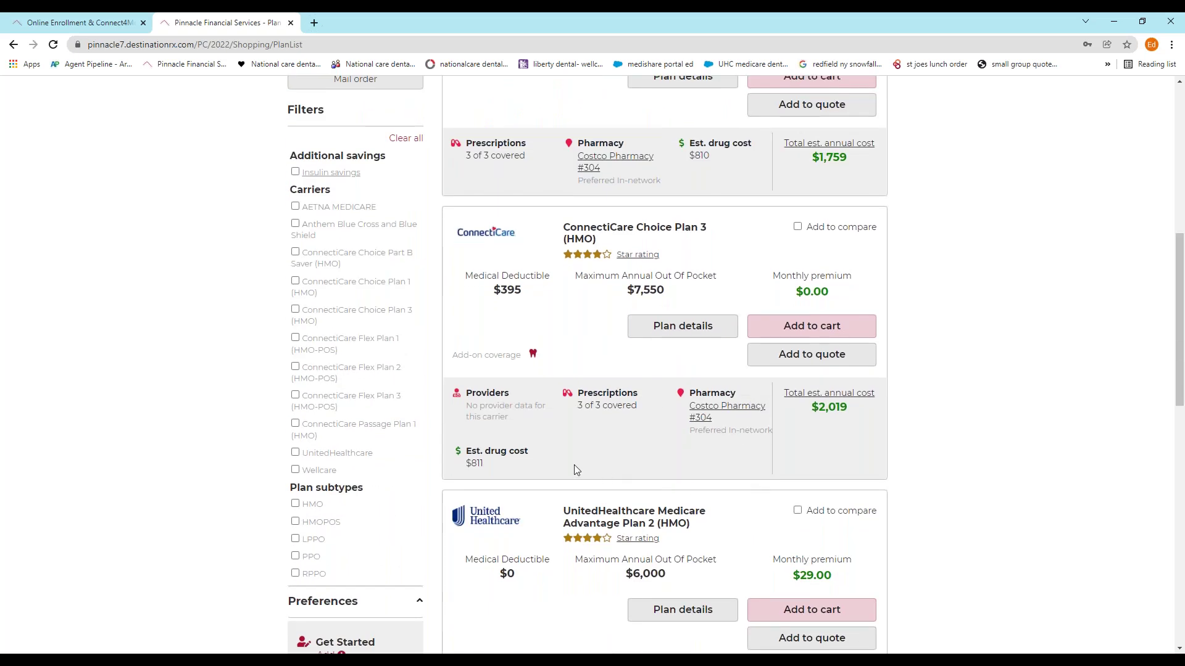
scroll(750, 349, "up", 2)
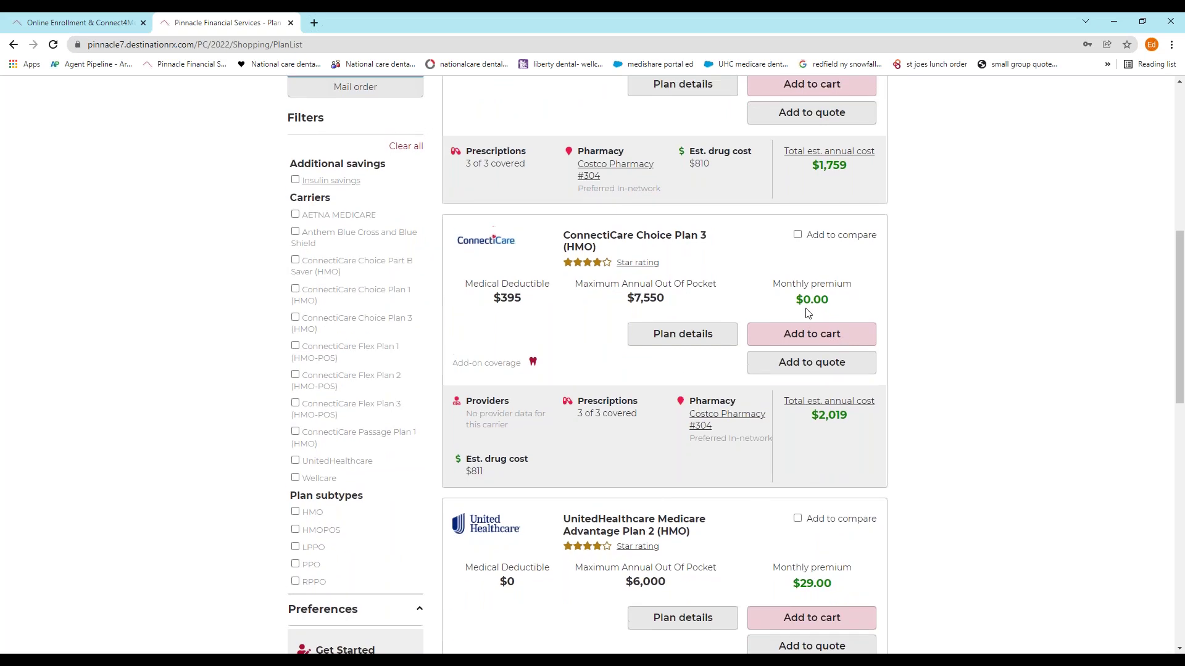
scroll(827, 346, "down", 2)
scroll(827, 352, "down", 2)
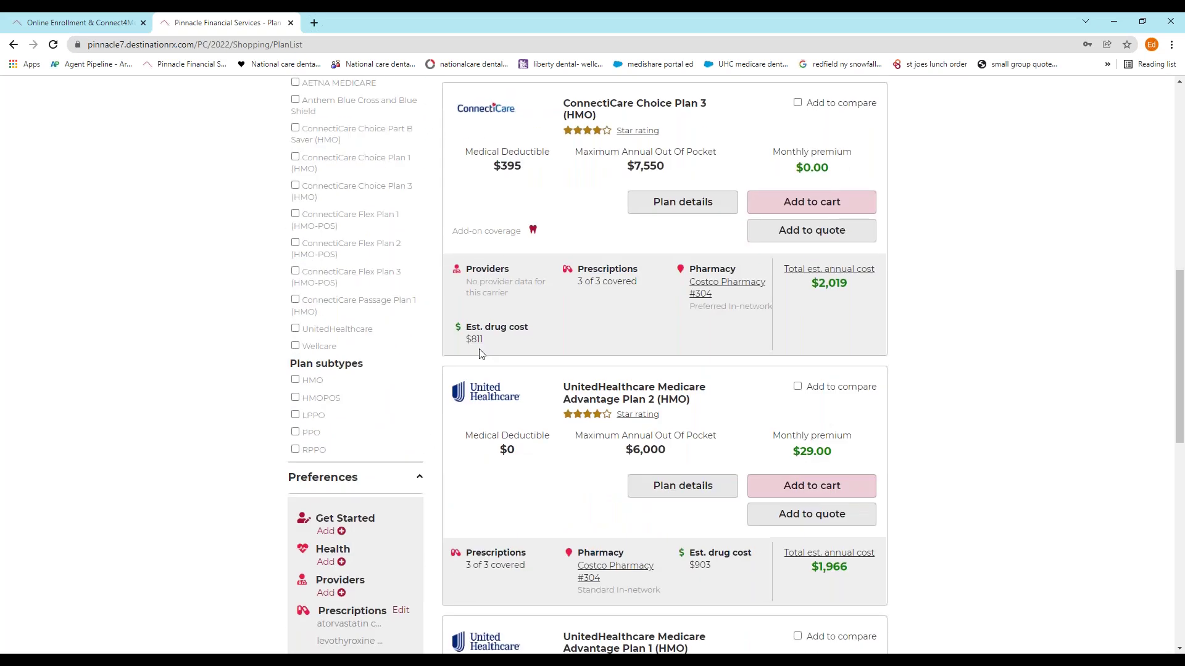
scroll(479, 352, "down", 4)
scroll(480, 352, "down", 3)
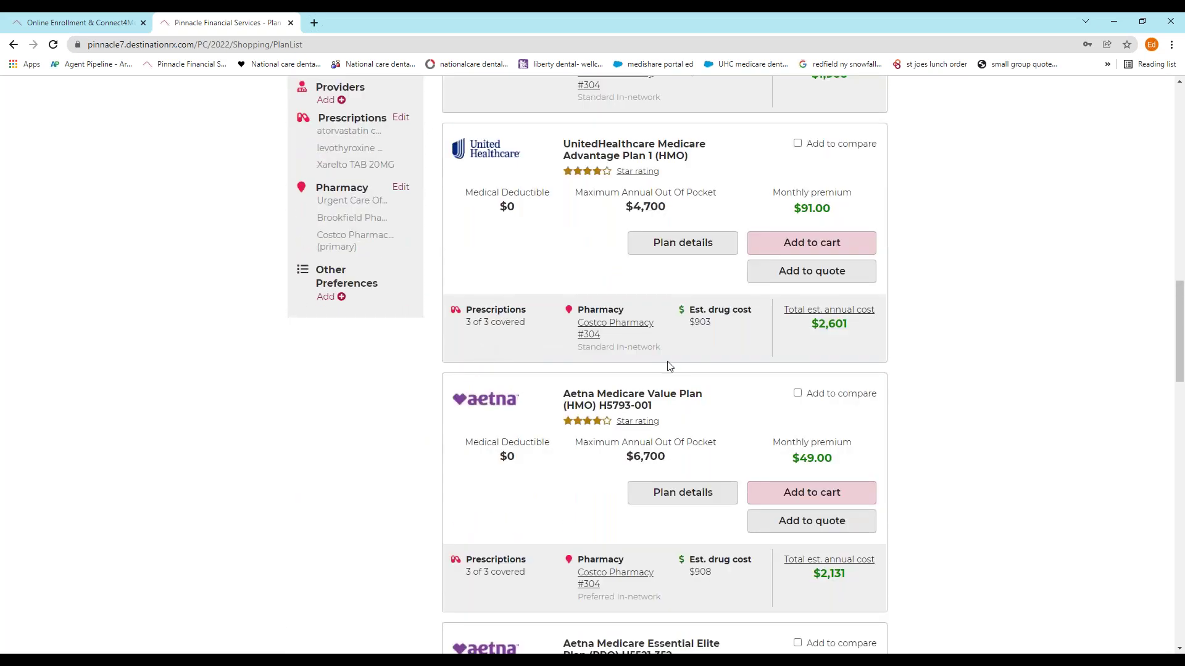
Step: Open the plan details of Wellcare No Premium (HMO) and review its costs, medical benefits and pharmacy network status
scroll(704, 334, "up", 1)
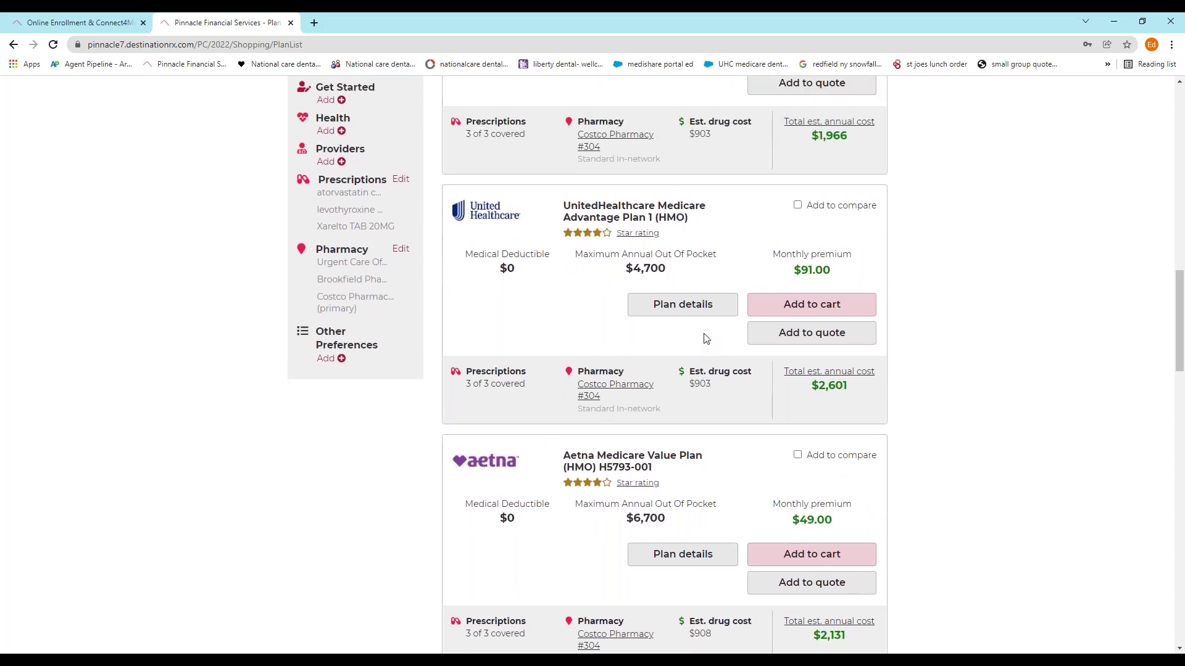
scroll(704, 334, "up", 9)
scroll(705, 338, "up", 3)
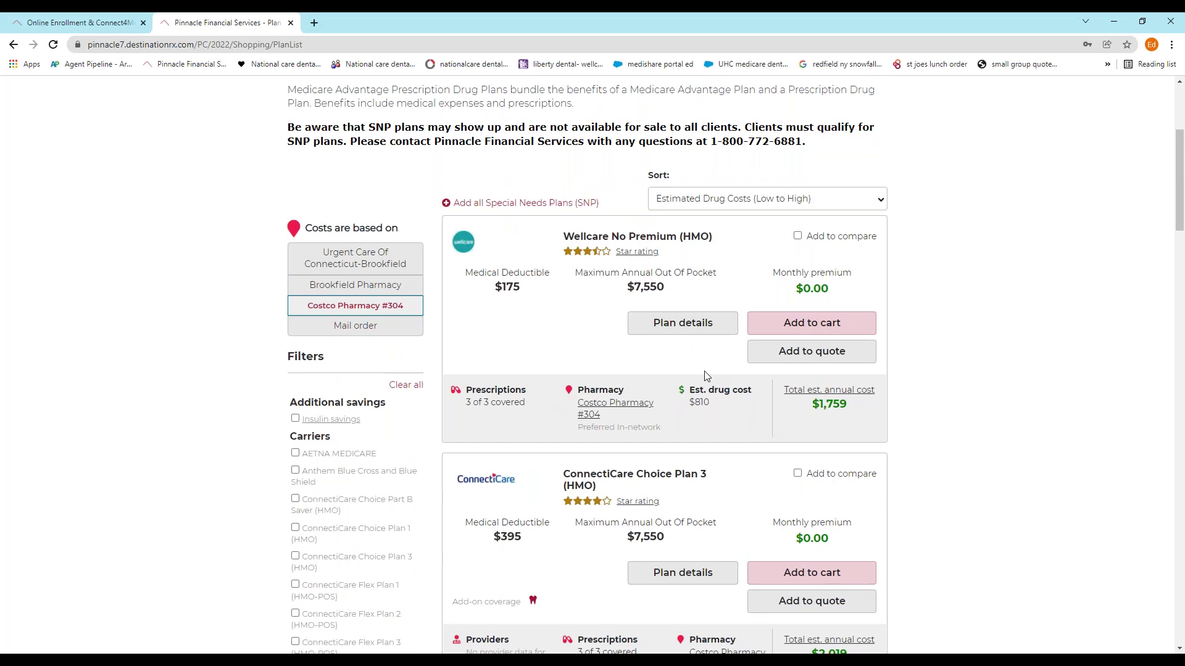
left_click(681, 326)
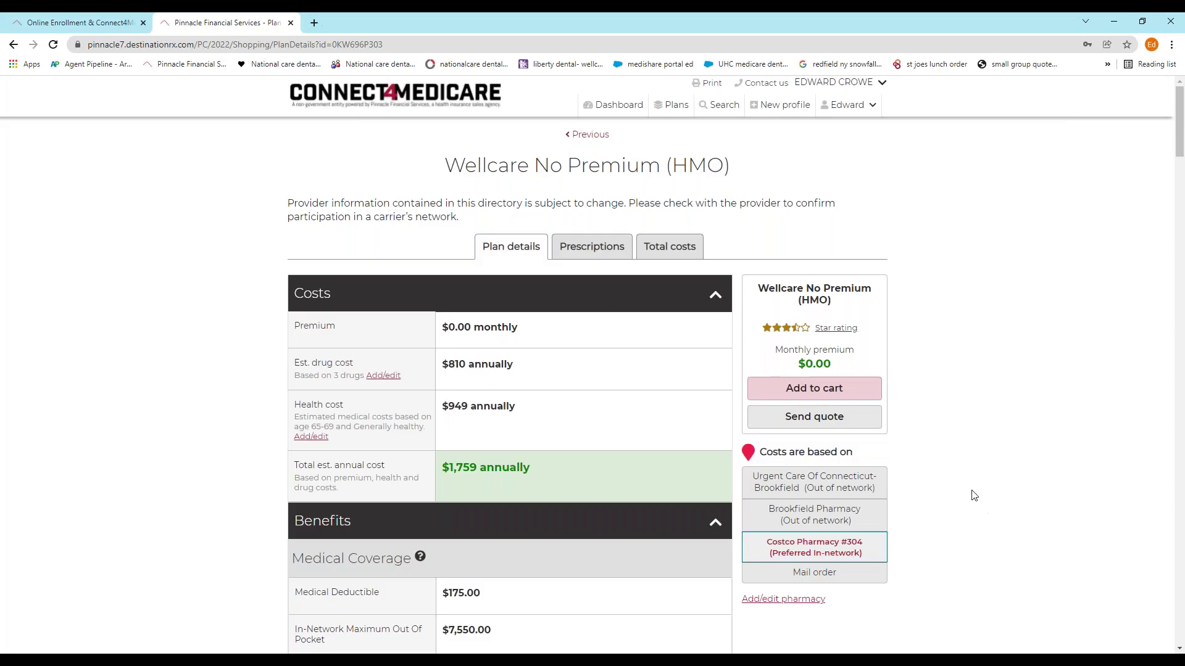
scroll(975, 491, "down", 3)
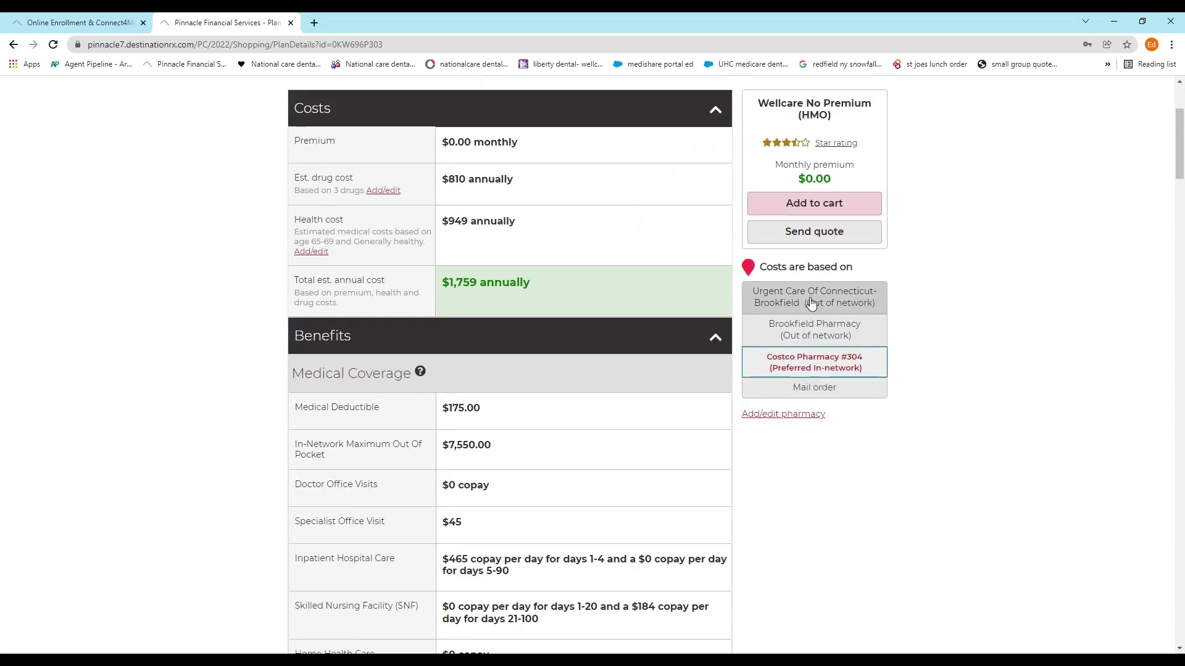
scroll(1023, 317, "up", 3)
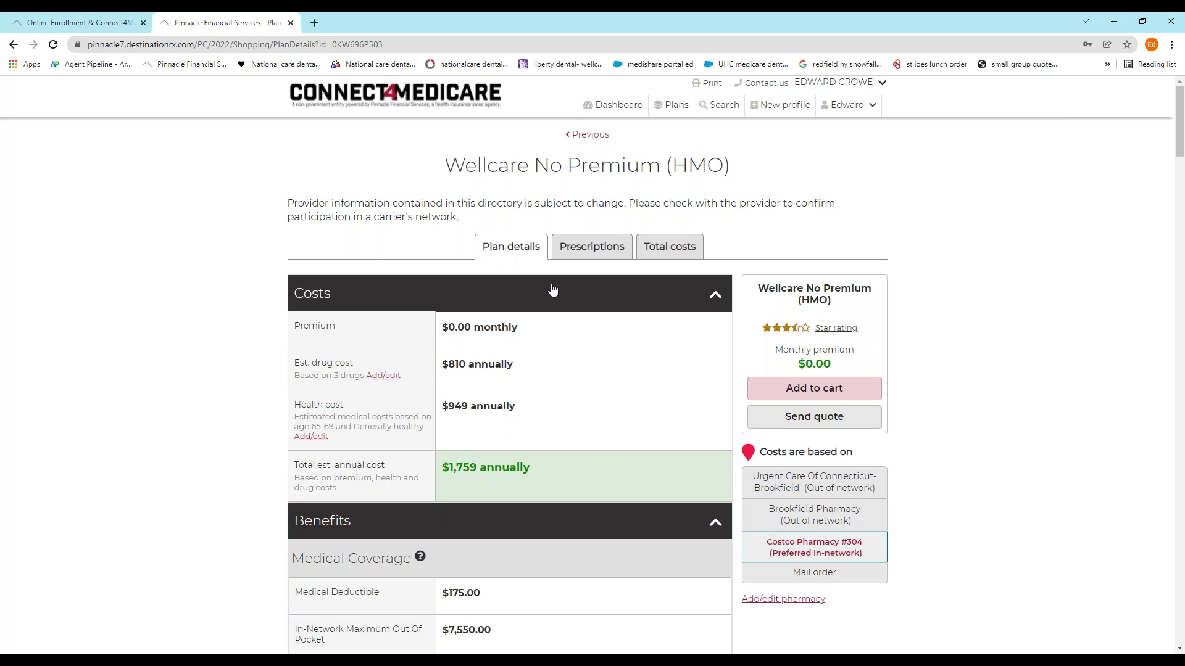
Step: Review the Wellcare plan's covered prescriptions with their tiers, gap-phase costs and restrictions
left_click(596, 249)
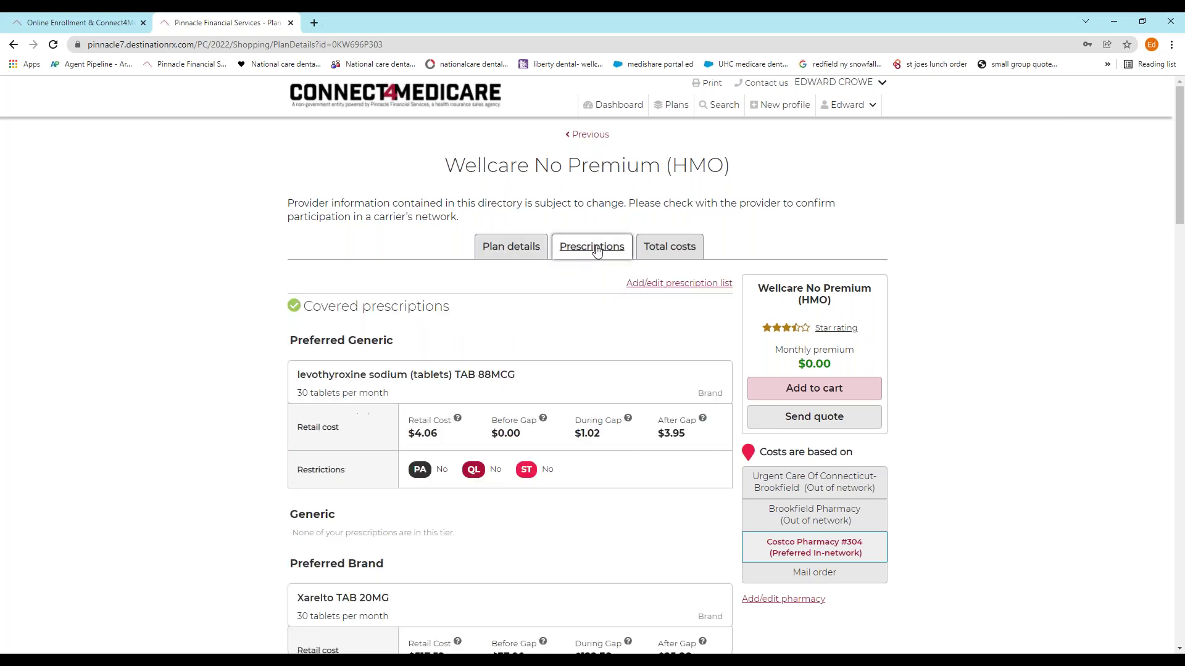
scroll(452, 386, "down", 3)
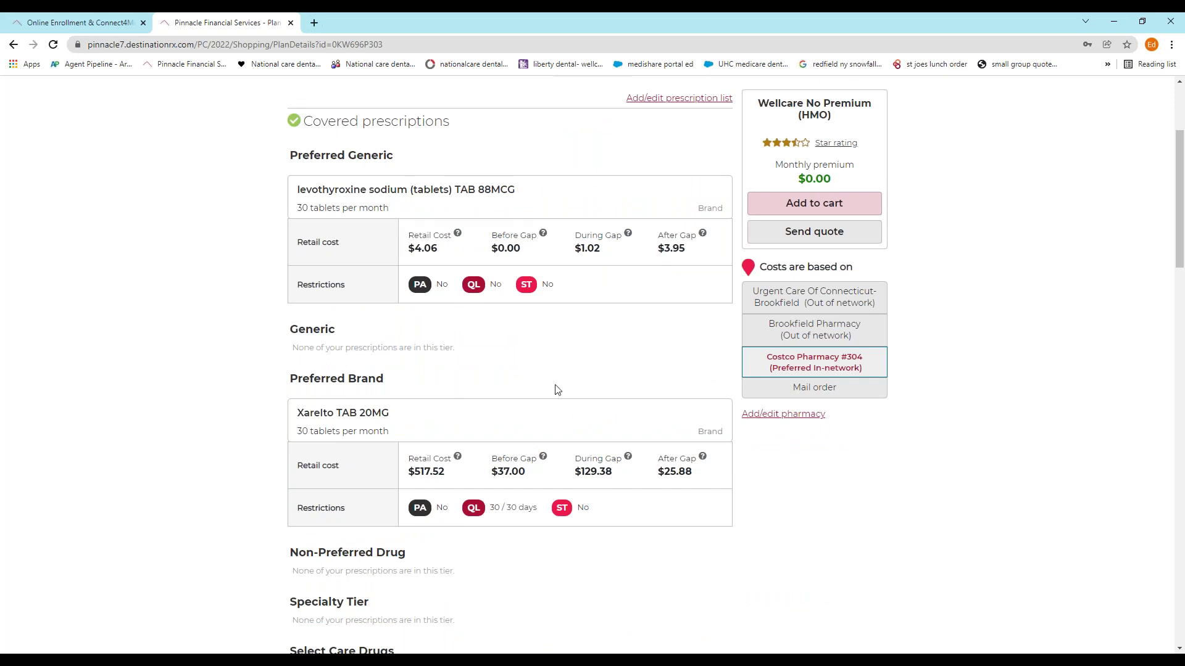
scroll(559, 388, "up", 3)
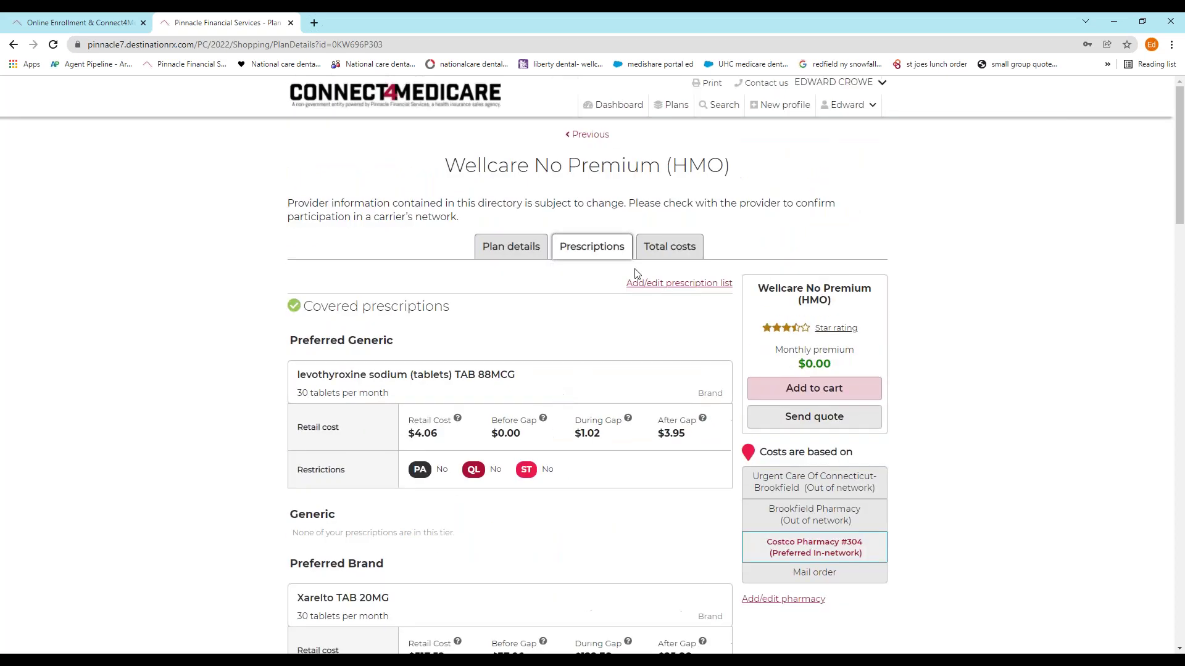
Step: Show the Wellcare plan's total costs by month and expand the September and August drug cost breakdowns
left_click(674, 252)
scroll(623, 299, "down", 3)
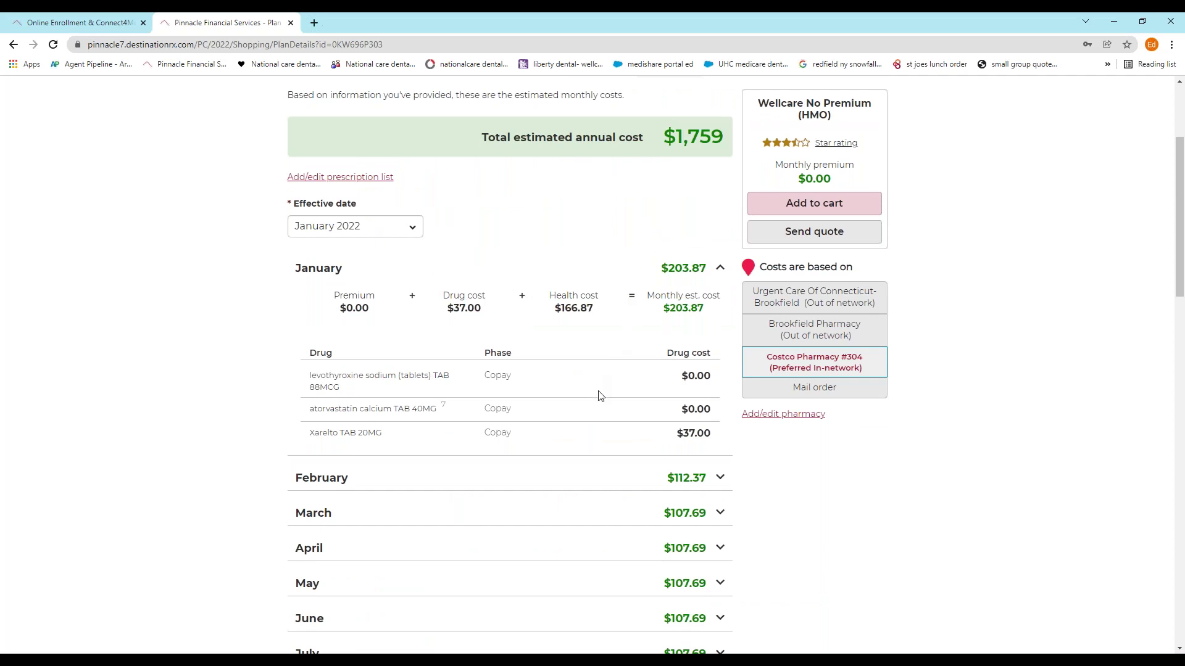
scroll(991, 490, "down", 2)
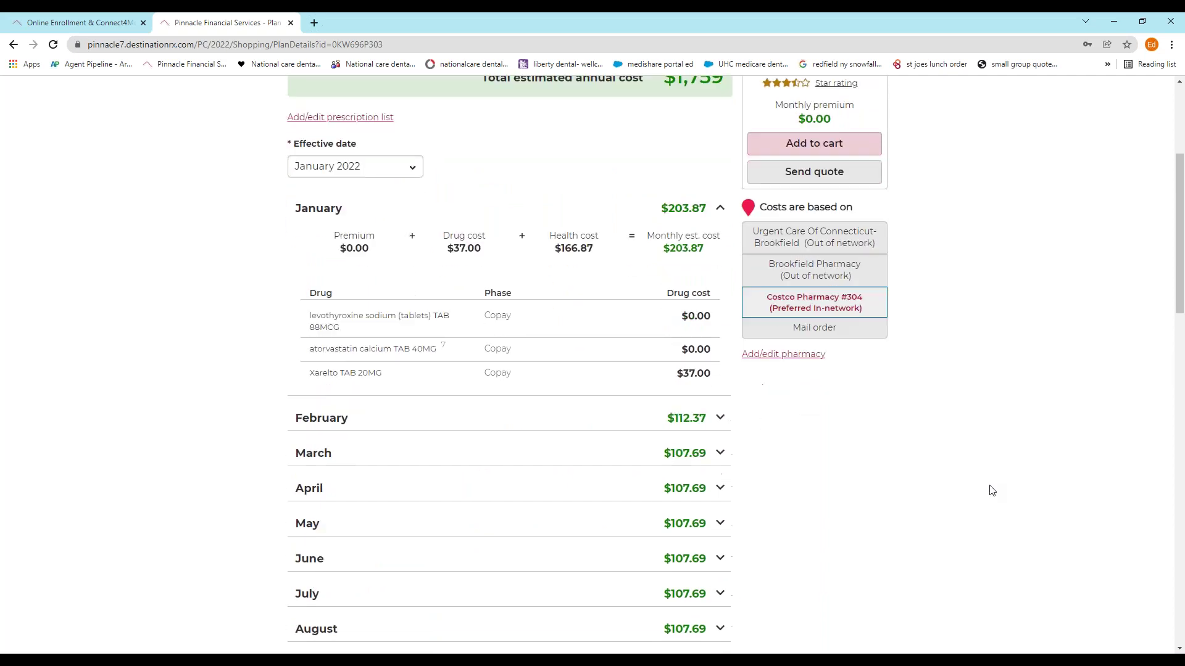
scroll(992, 490, "down", 2)
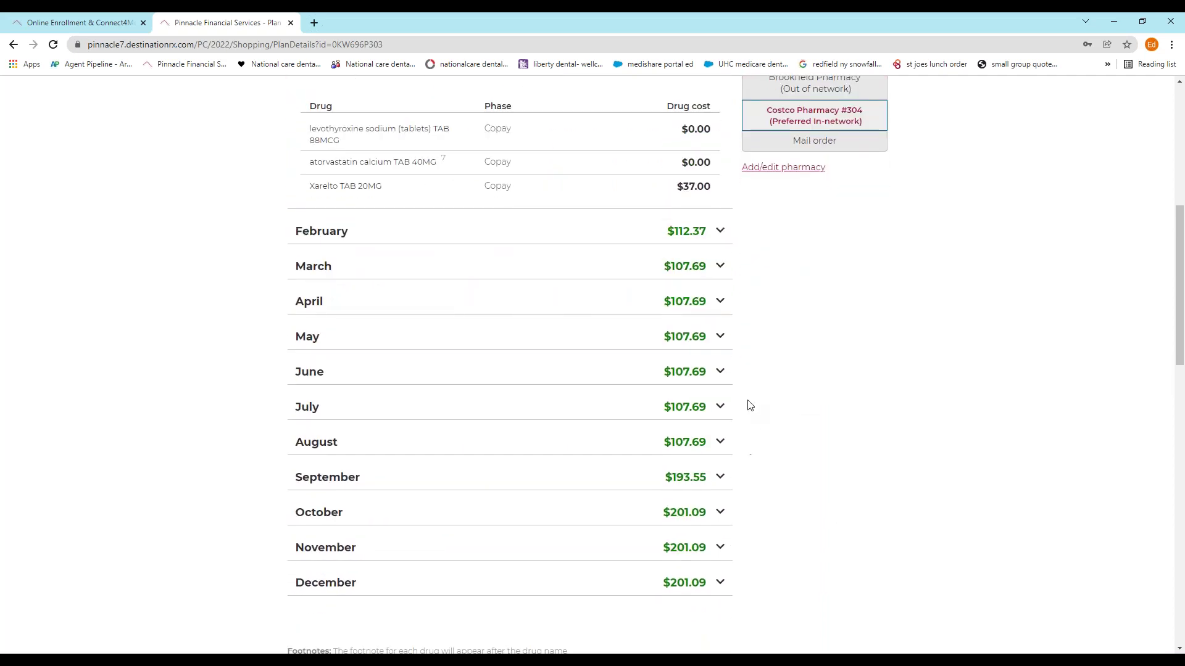
left_click(721, 479)
scroll(788, 466, "down", 4)
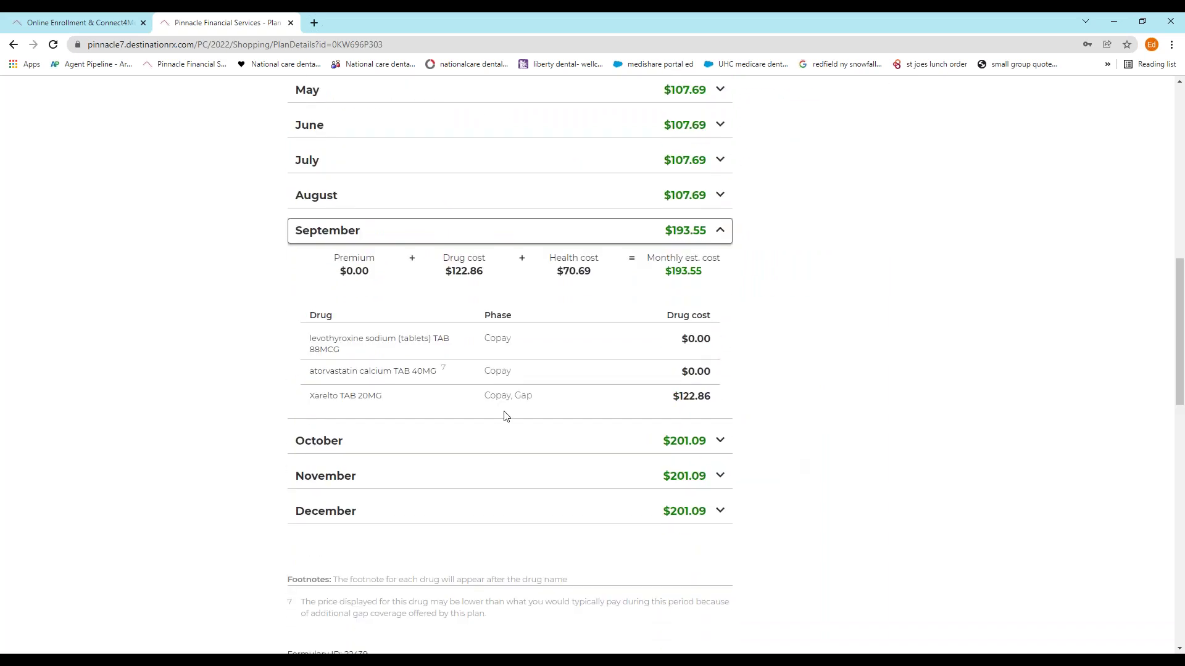
left_click(720, 194)
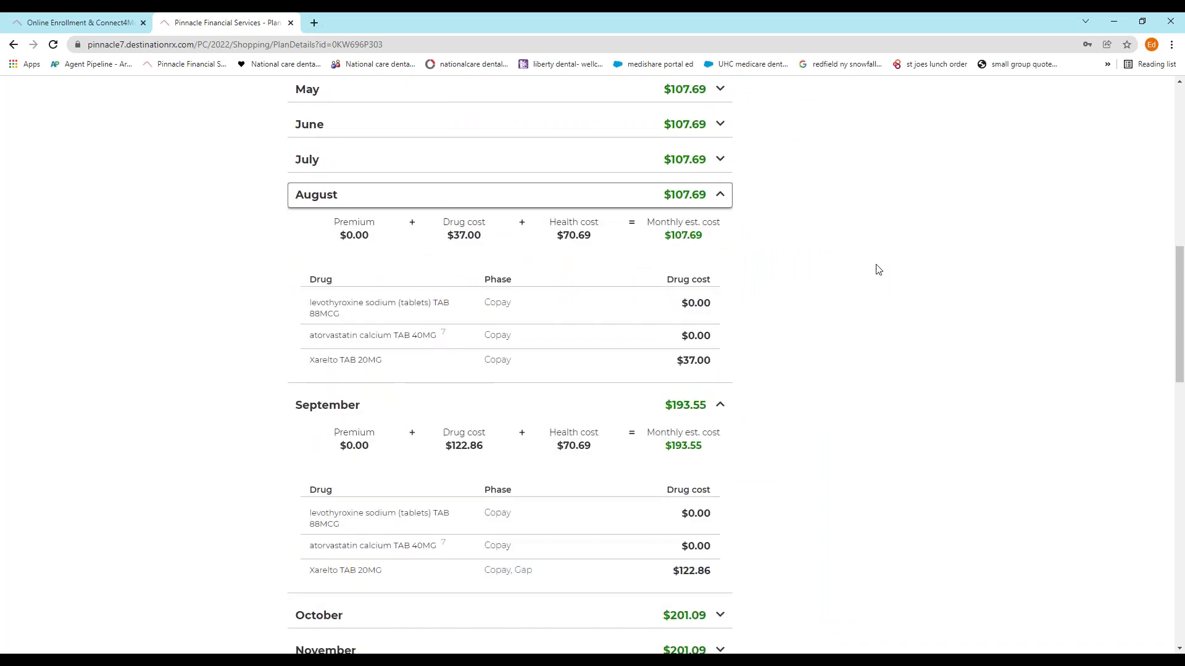
scroll(878, 270, "down", 2)
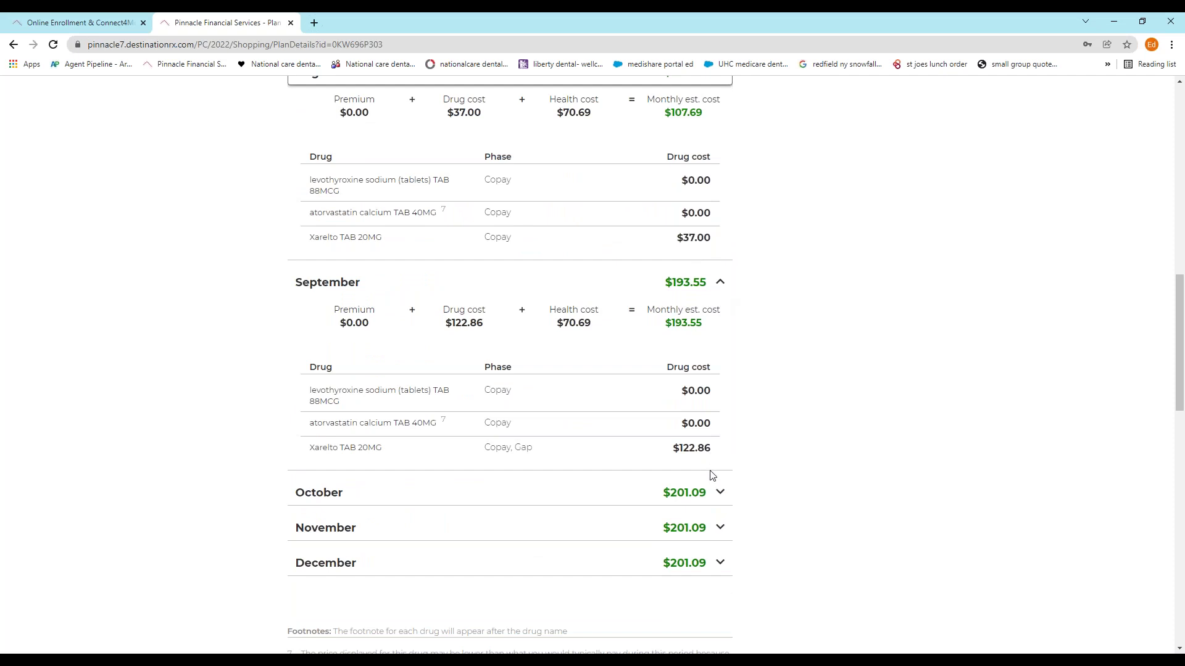
Step: Base the plan's cost estimate on Urgent Care Of Connecticut-Brookfield, and switch it to Brookfield Pharmacy
scroll(711, 462, "up", 10)
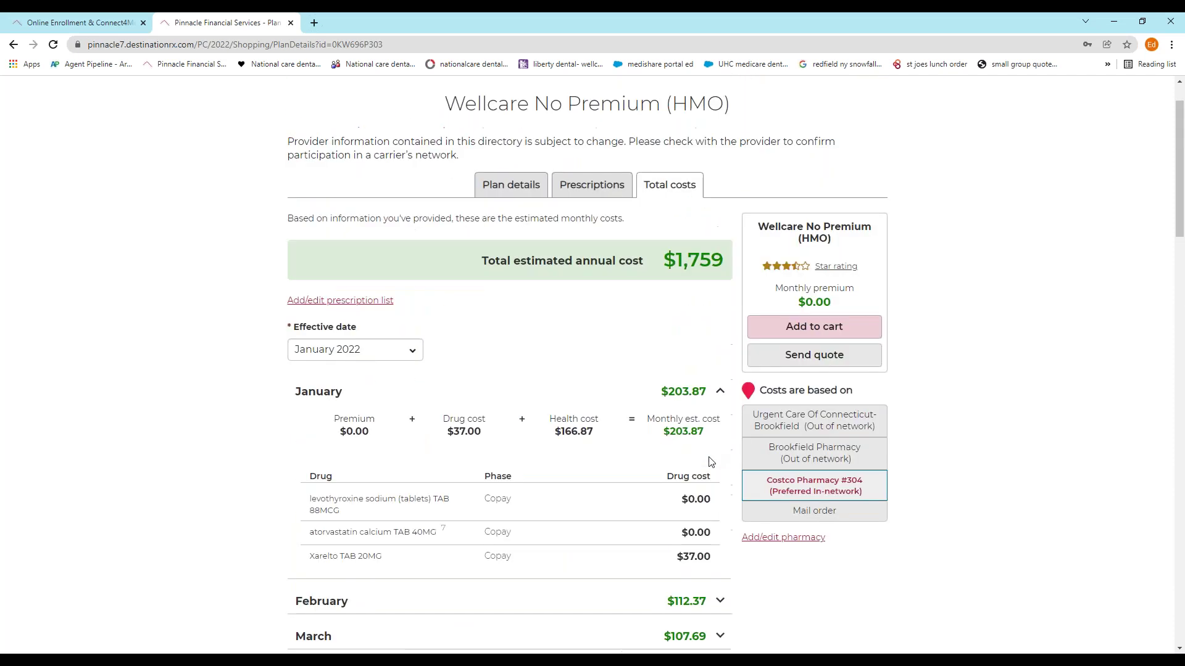
scroll(817, 577, "up", 1)
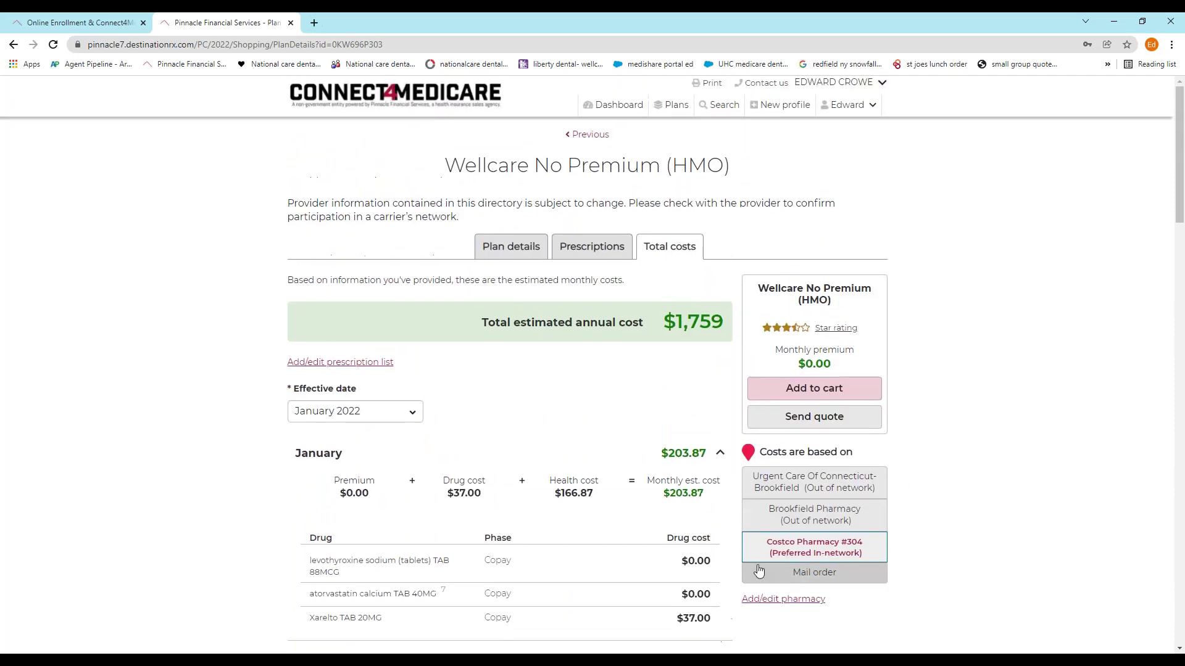
left_click(828, 488)
left_click(815, 523)
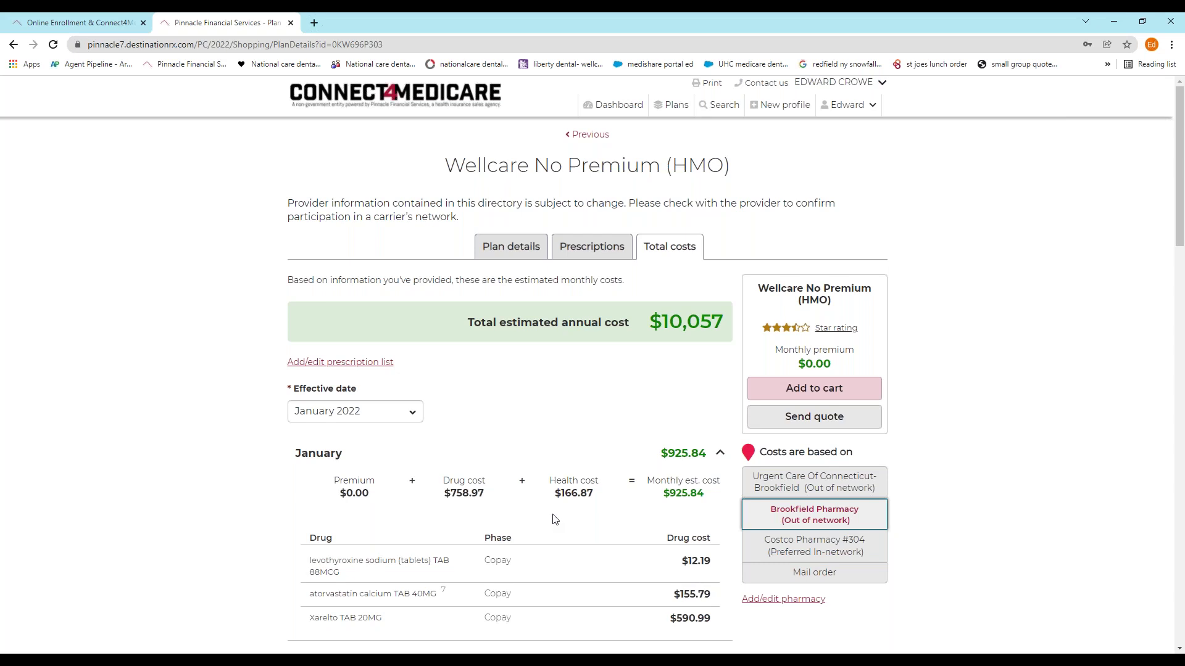
Step: Open the quote form for the Wellcare plan, review its delivery, message and document options, and close it without sending
left_click(815, 423)
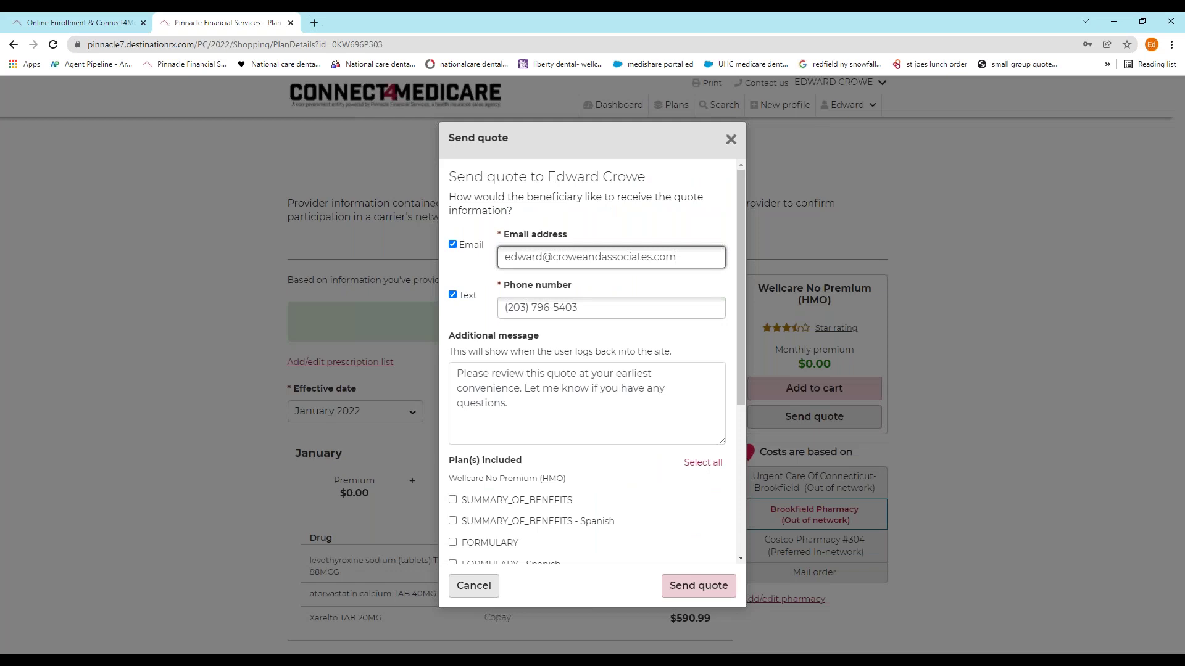
scroll(603, 505, "down", 3)
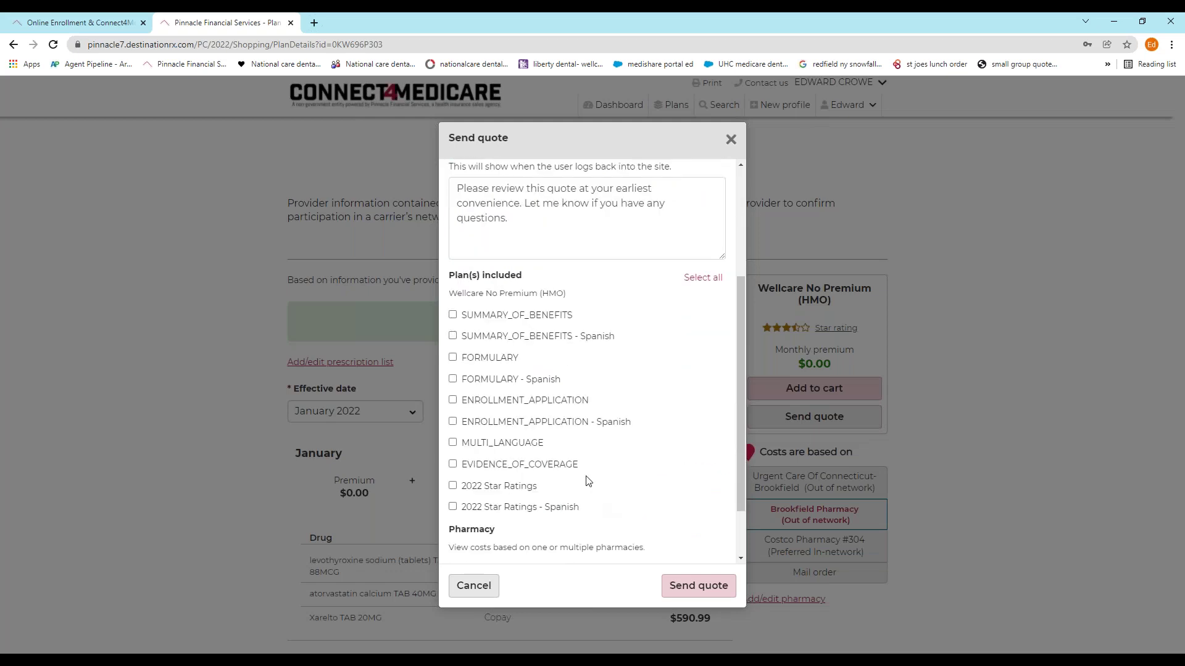
scroll(543, 419, "up", 1)
scroll(543, 421, "down", 2)
scroll(543, 419, "up", 1)
scroll(506, 420, "up", 3)
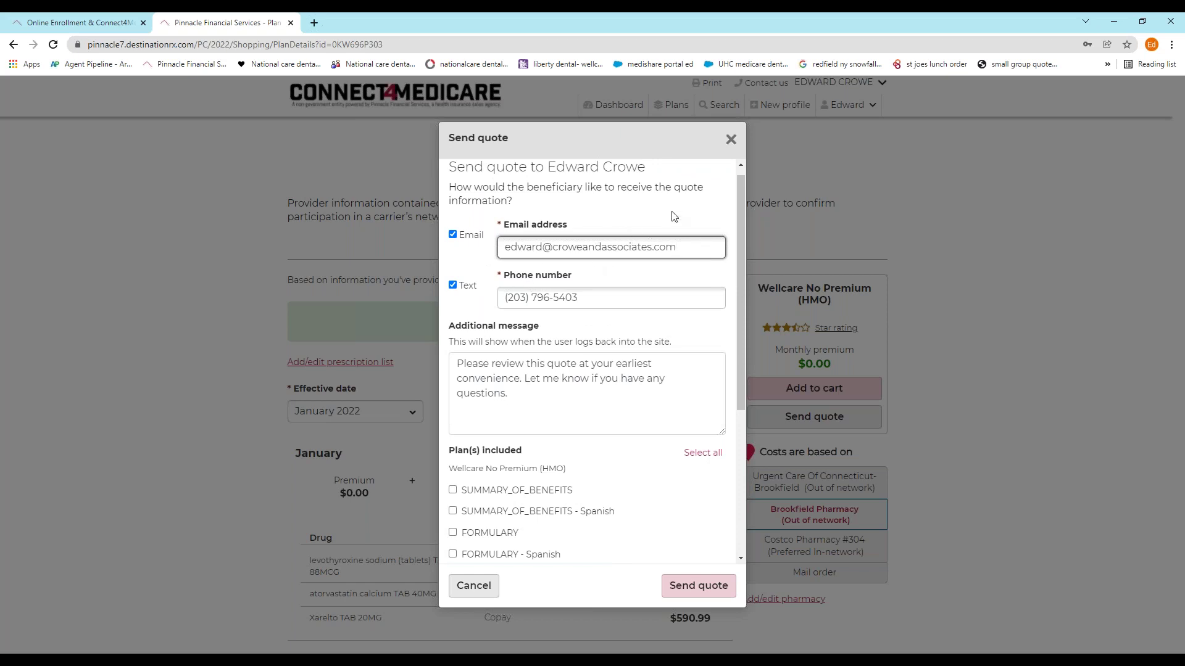
left_click(730, 140)
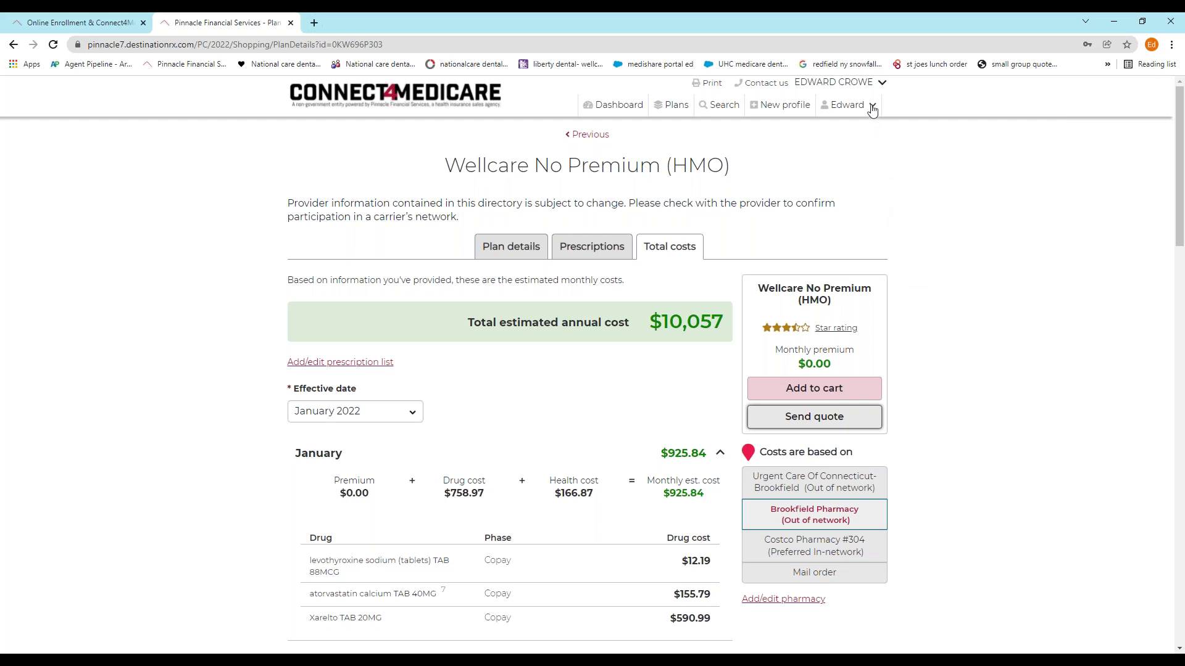
Step: View the client's provider preferences, and return to the plan list without entering a ZIP code
left_click(872, 109)
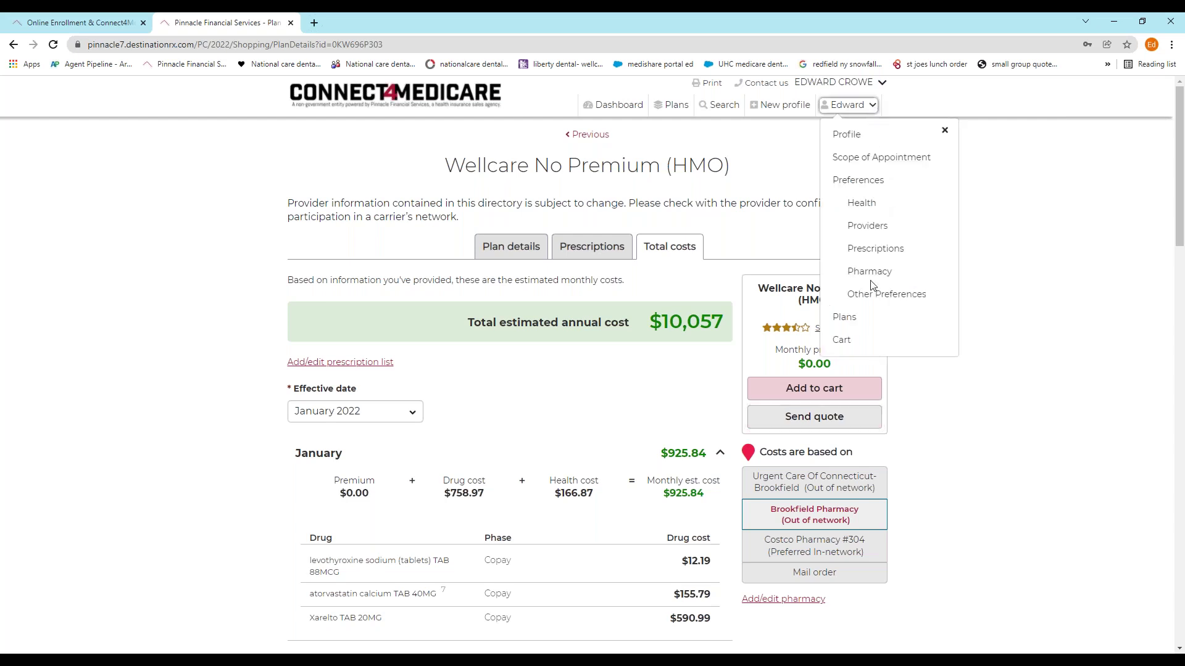
left_click(862, 230)
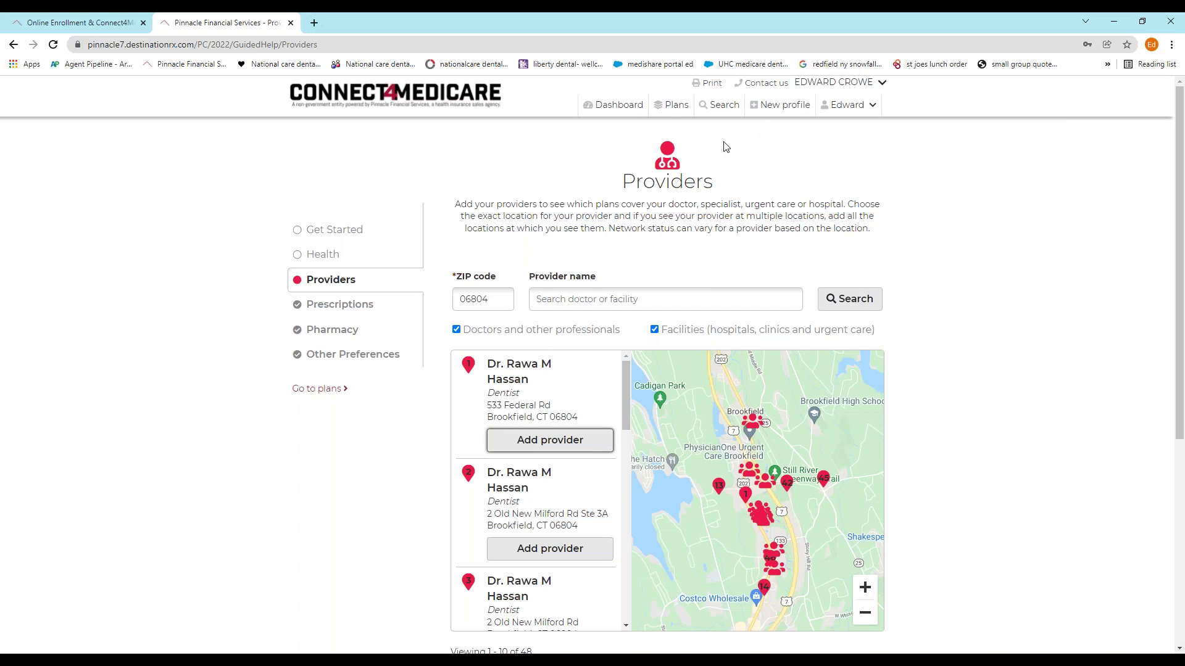
left_click(680, 109)
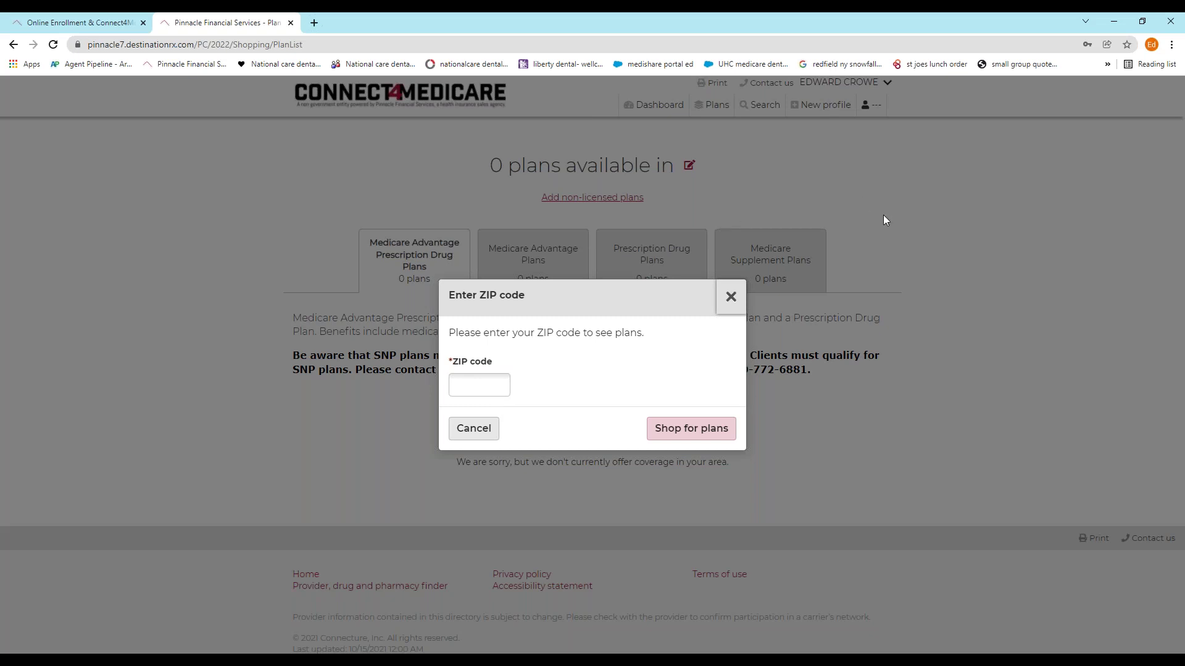
left_click(731, 298)
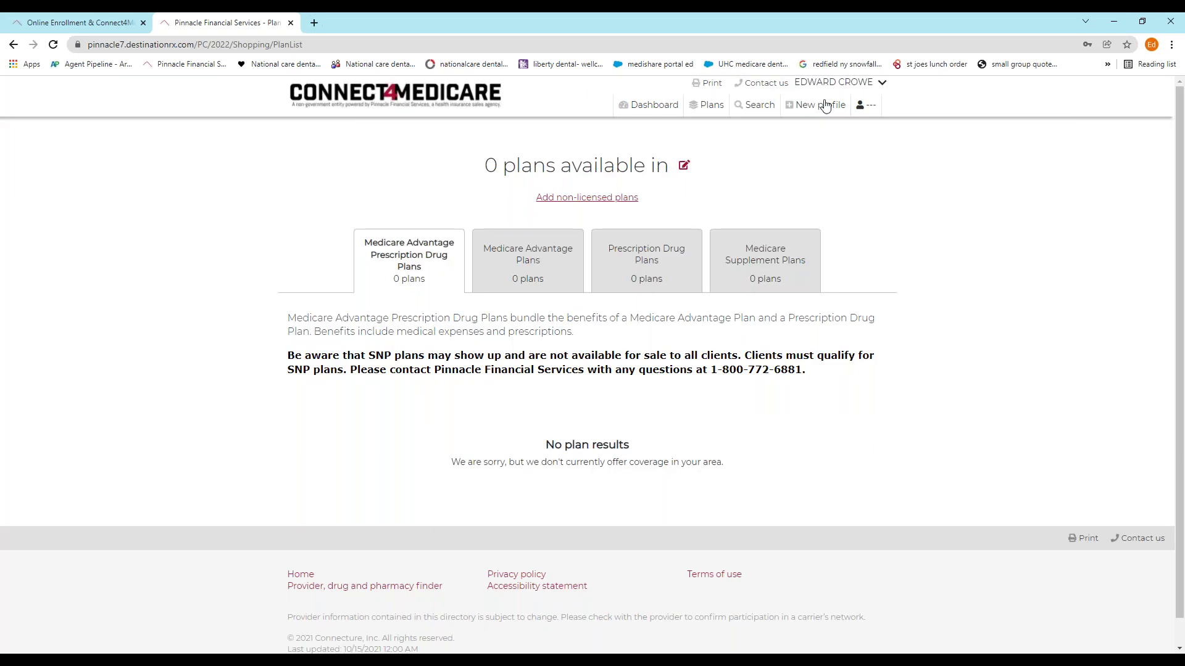
Step: Search the beneficiary profiles by the client's last name
left_click(763, 111)
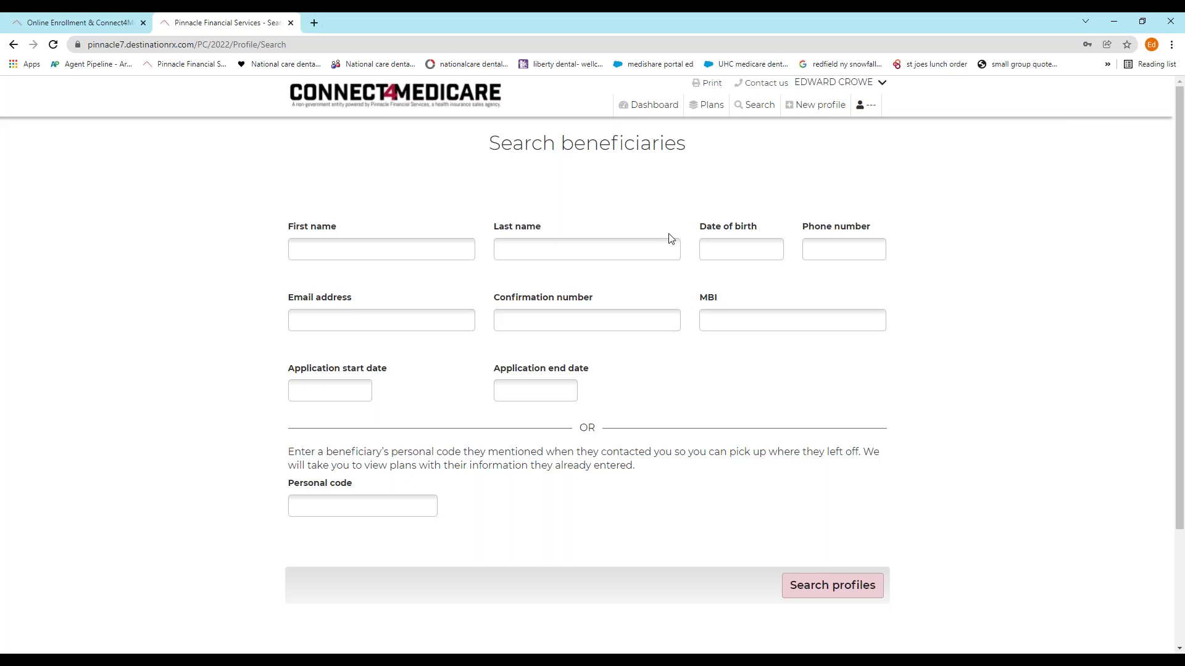
left_click(609, 250)
type("C")
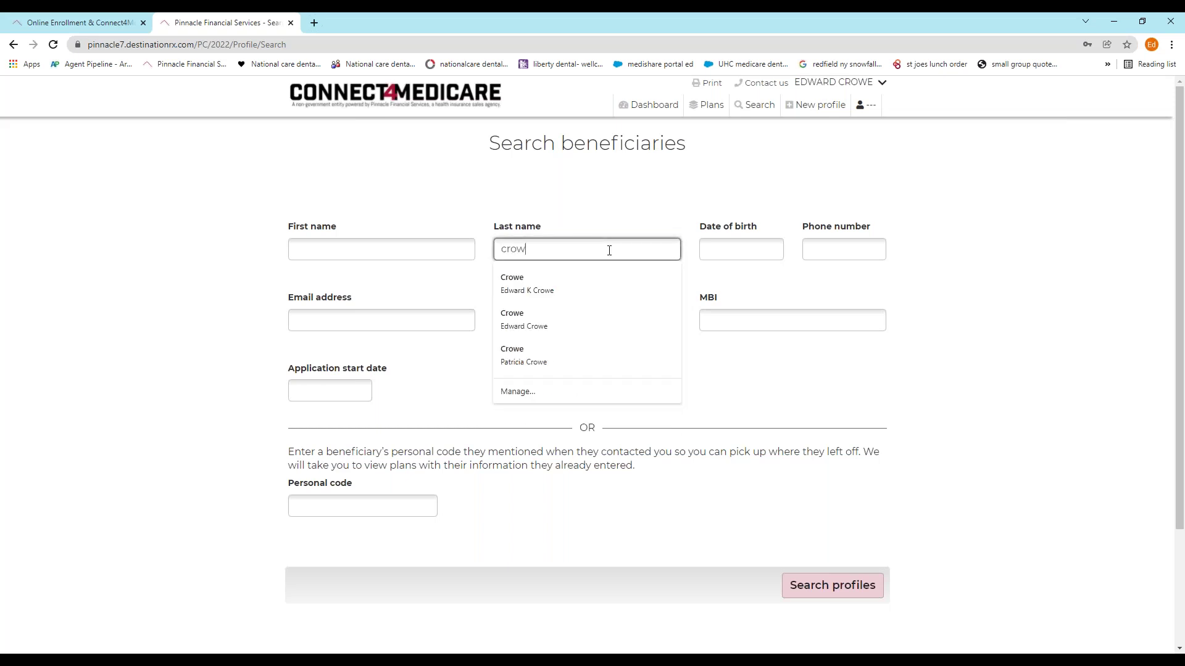
left_click(839, 586)
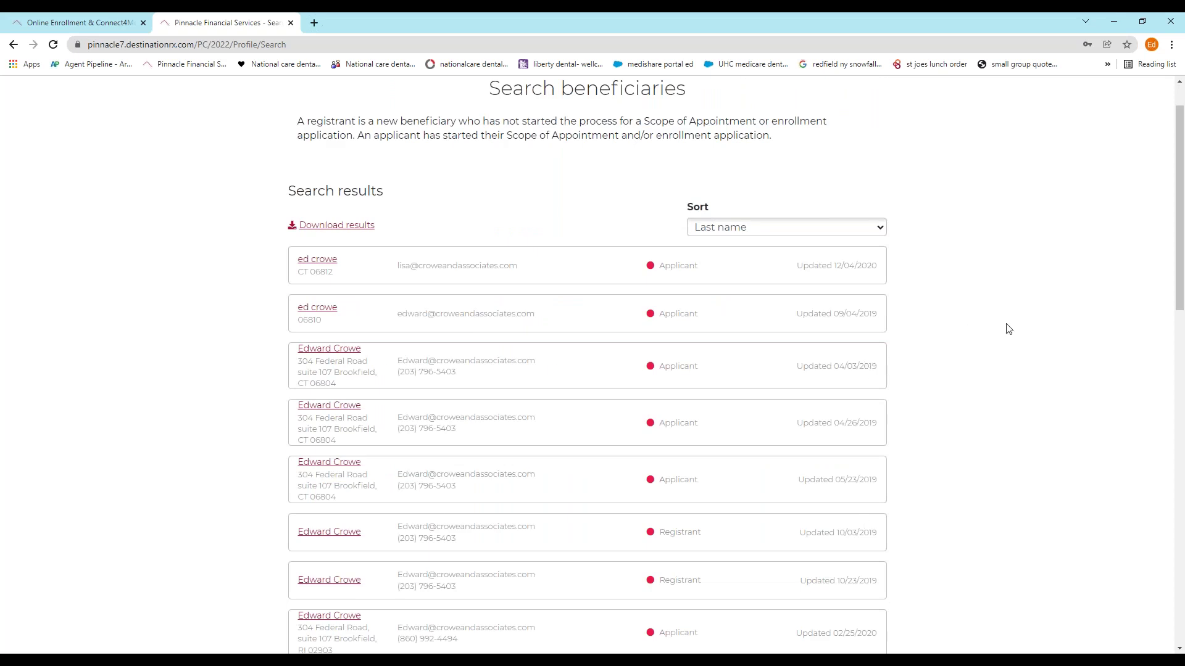
Step: Look through the beneficiary search results, examining each profile's applicant or registrant status and update date
scroll(1036, 343, "down", 20)
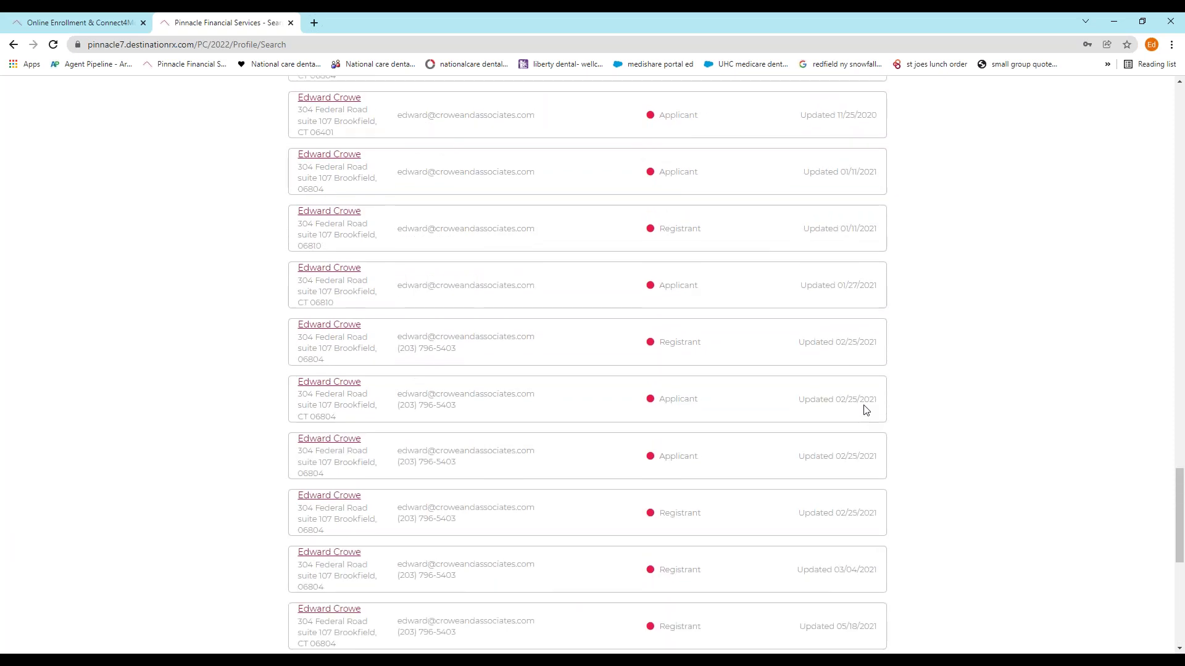
scroll(866, 410, "up", 15)
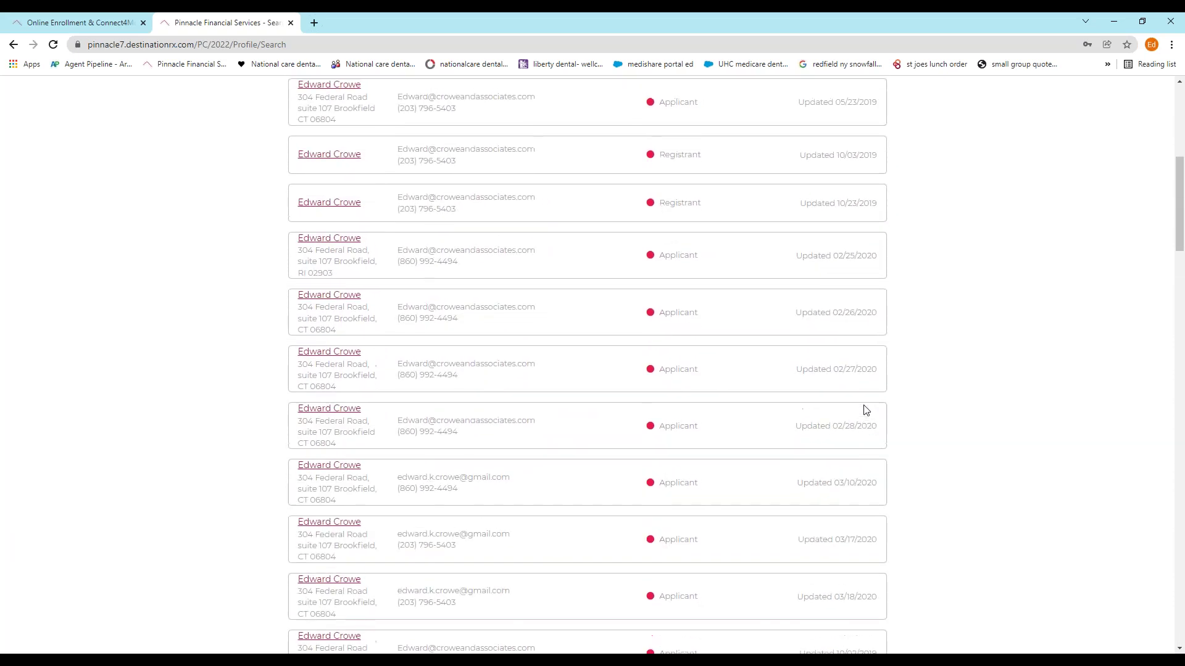
left_click(881, 281)
left_click(979, 291)
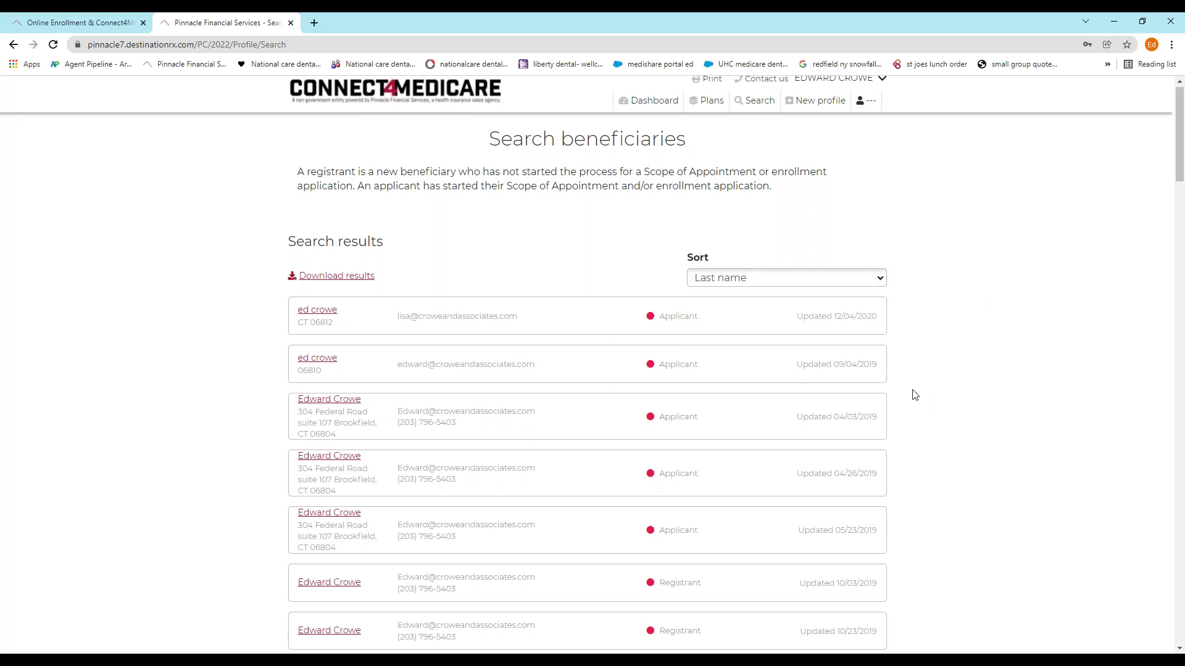
scroll(914, 395, "down", 2)
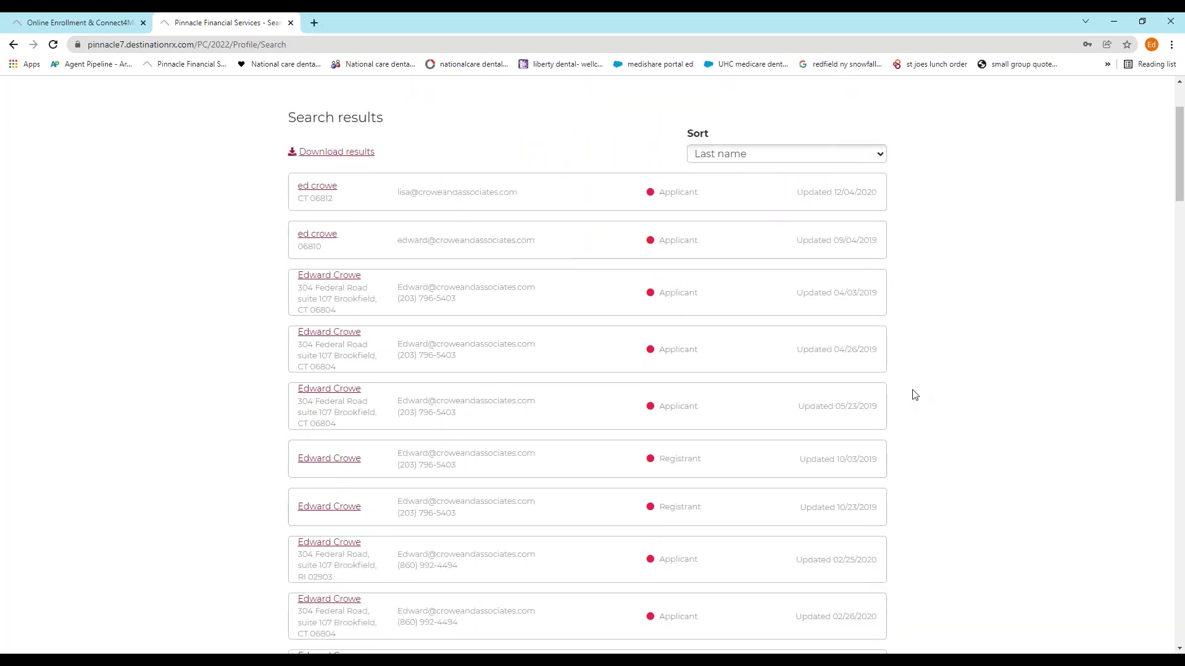
scroll(915, 394, "down", 4)
scroll(914, 395, "down", 7)
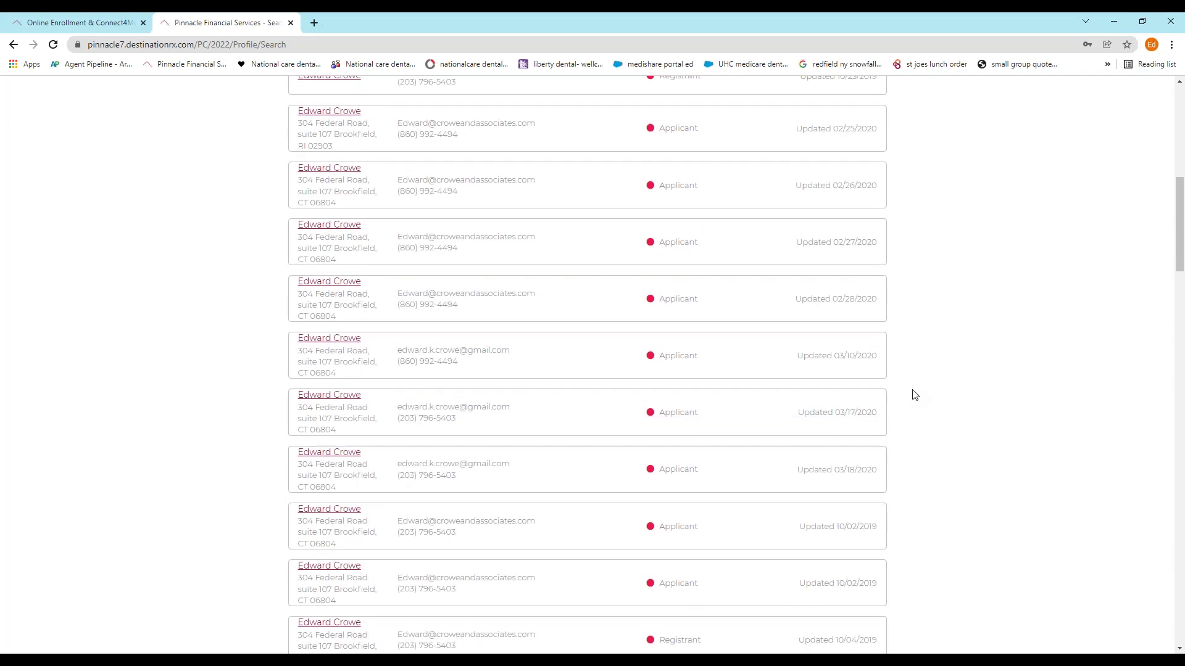
scroll(914, 395, "down", 6)
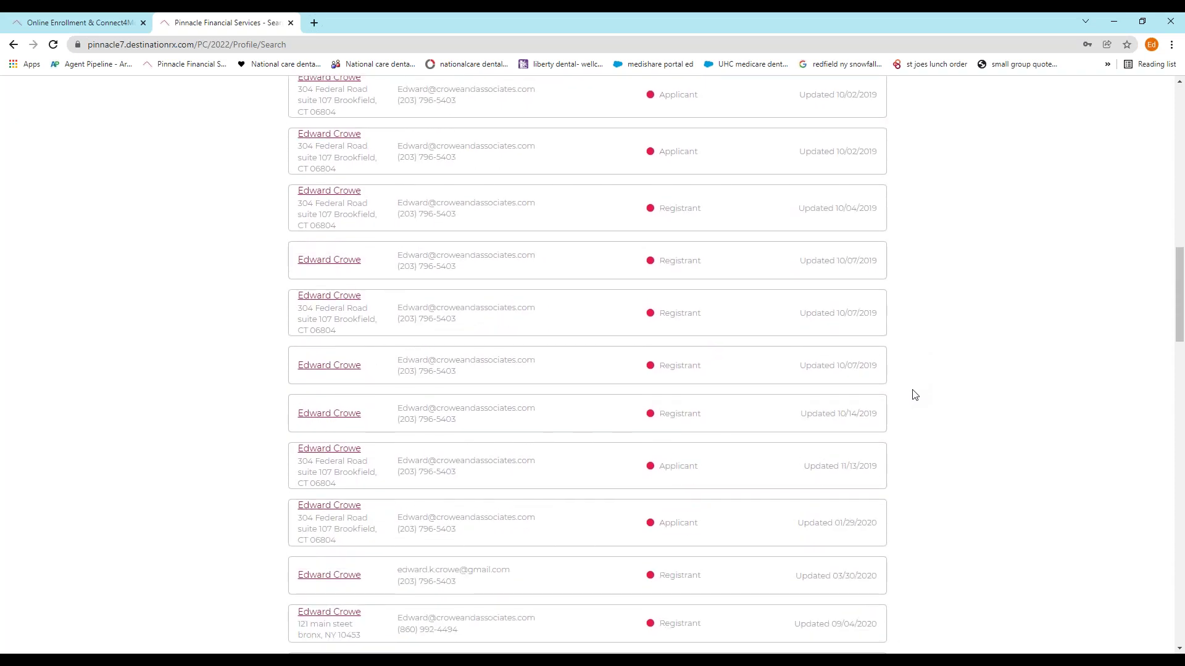
scroll(914, 395, "down", 8)
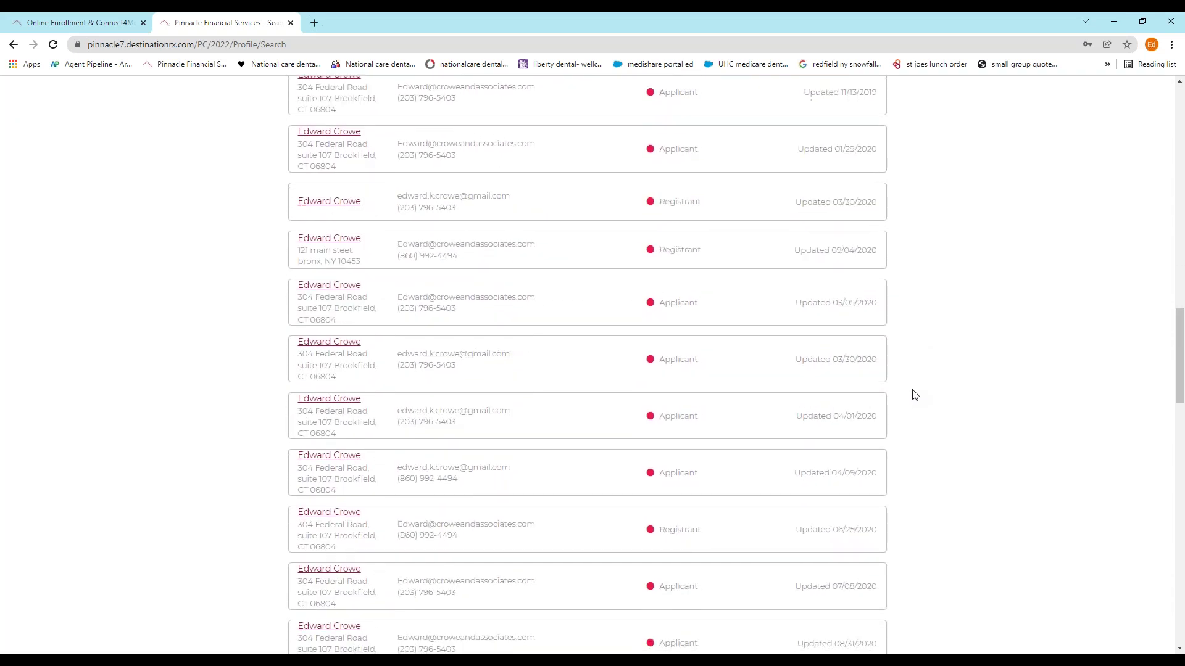
Step: Open the last profile in the beneficiary search results, updated 10/29/2020, and continue from its profile page to the available plans
scroll(915, 394, "down", 7)
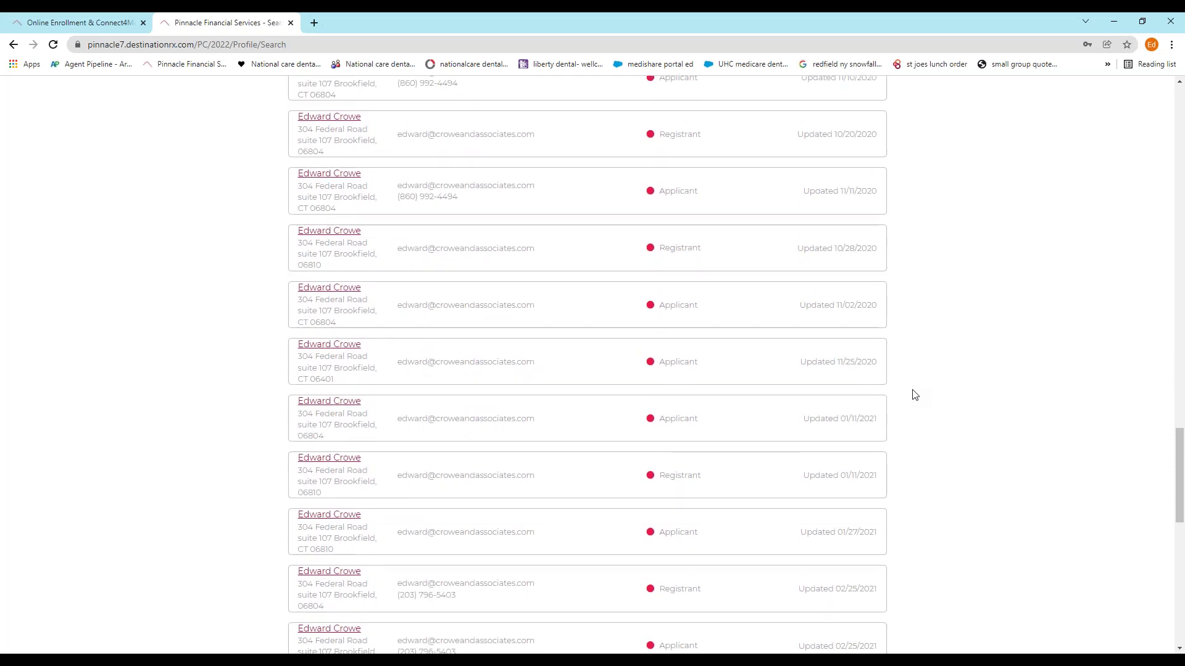
scroll(915, 395, "down", 2)
scroll(914, 395, "down", 1)
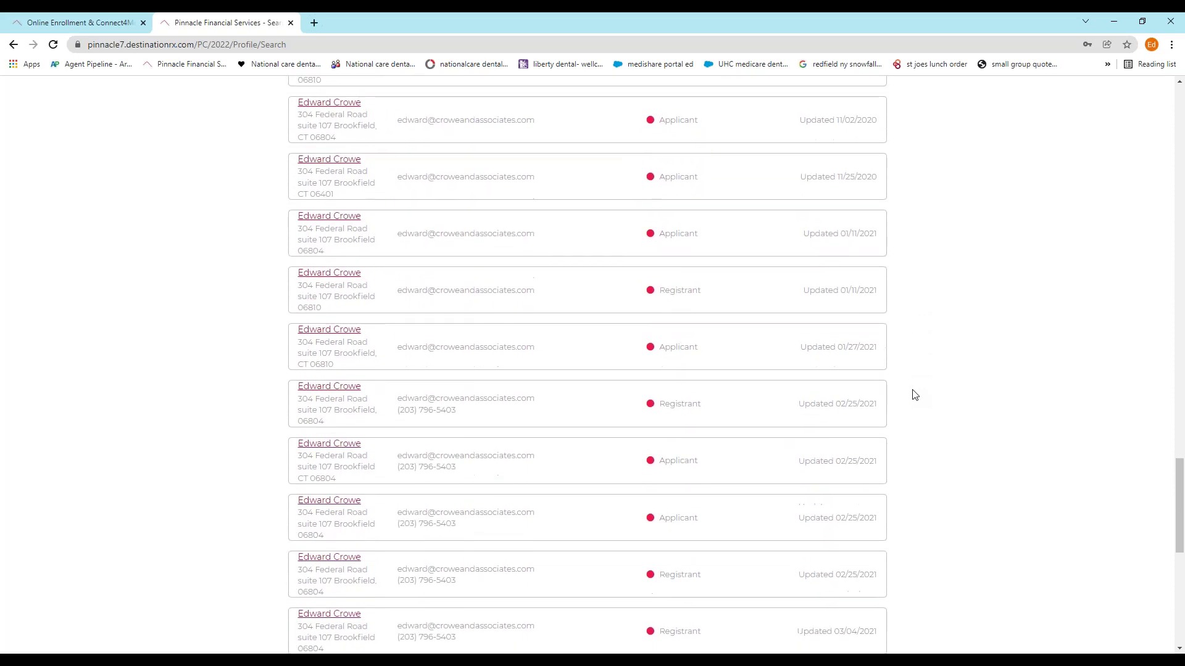
scroll(914, 395, "down", 1)
scroll(914, 395, "down", 6)
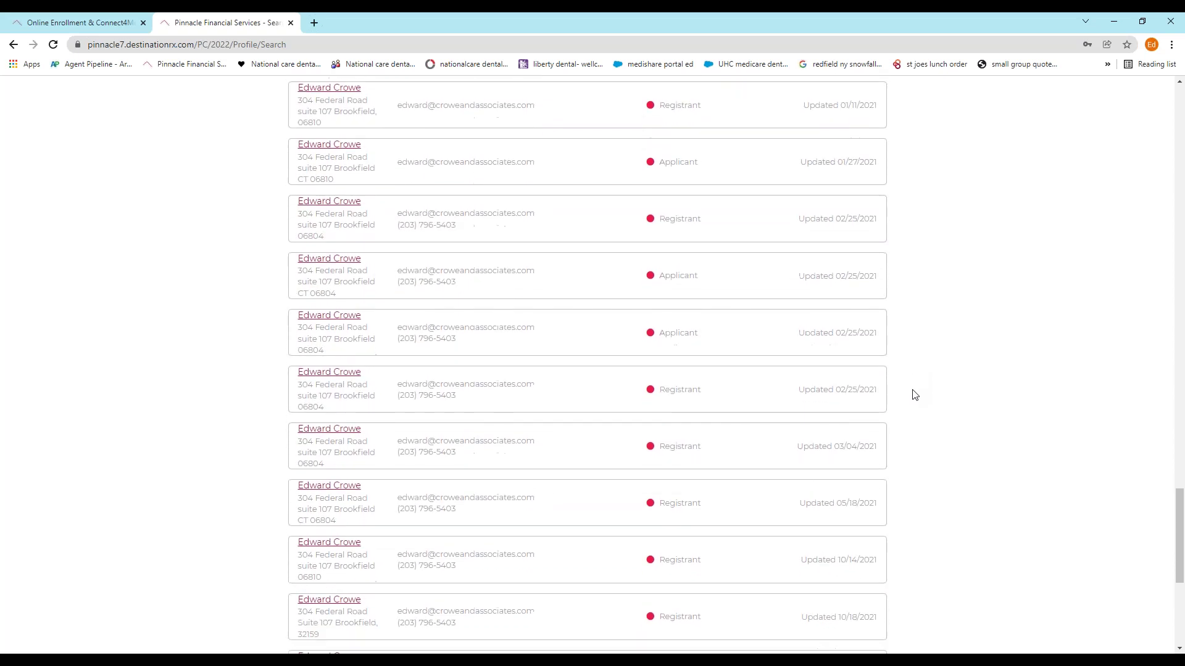
scroll(915, 395, "down", 1)
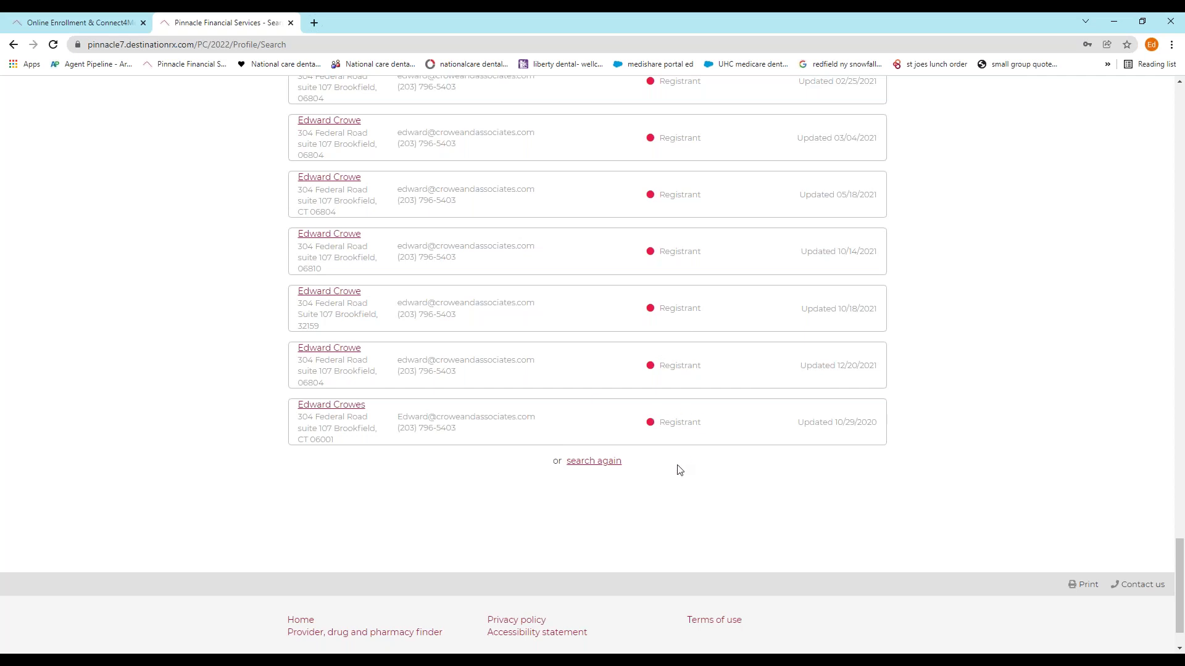
left_click(328, 411)
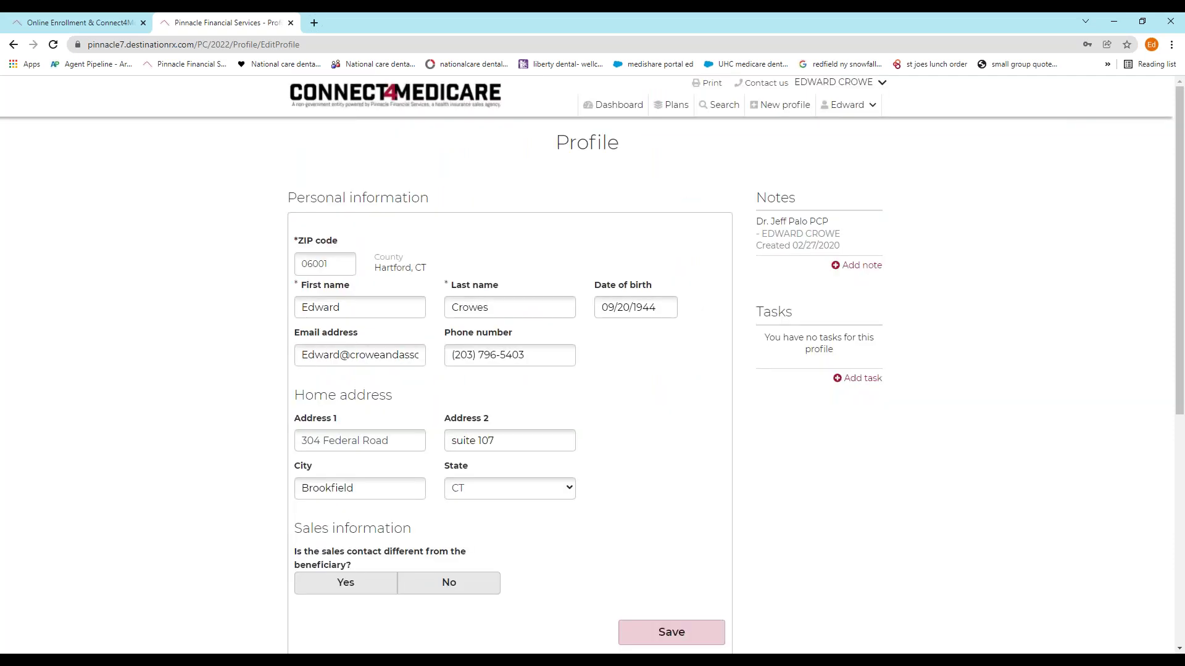
scroll(331, 411, "down", 5)
left_click(659, 520)
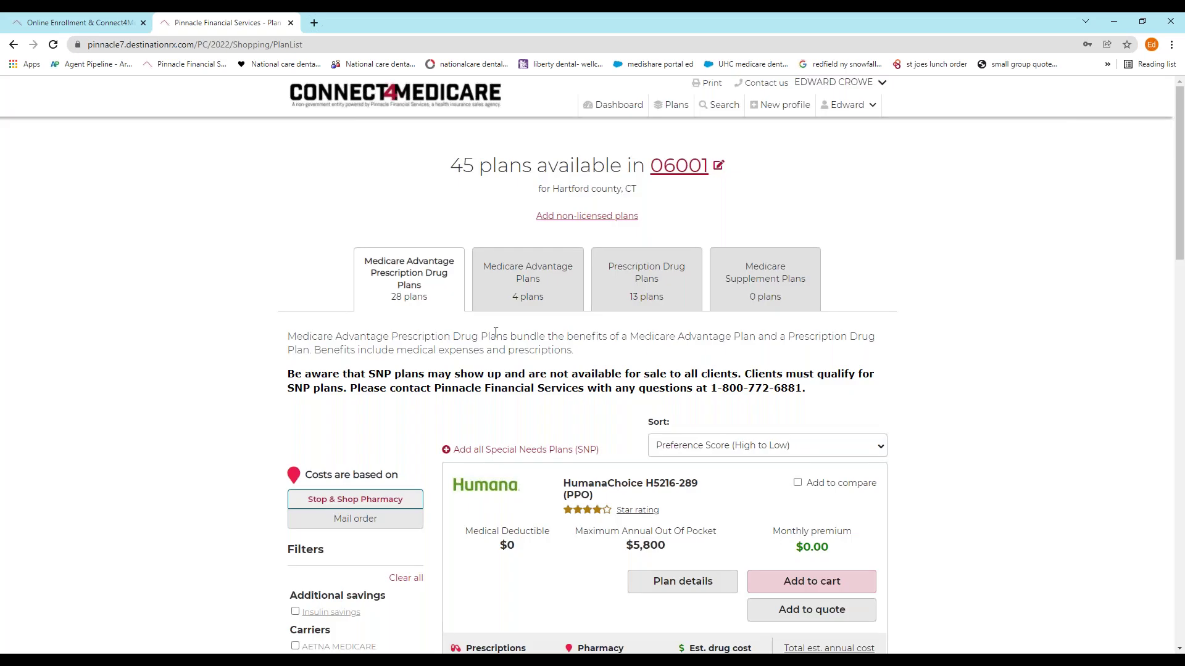
Step: Show the Prescription Drug Plans and sort them by Total Estimated Cost
left_click(656, 286)
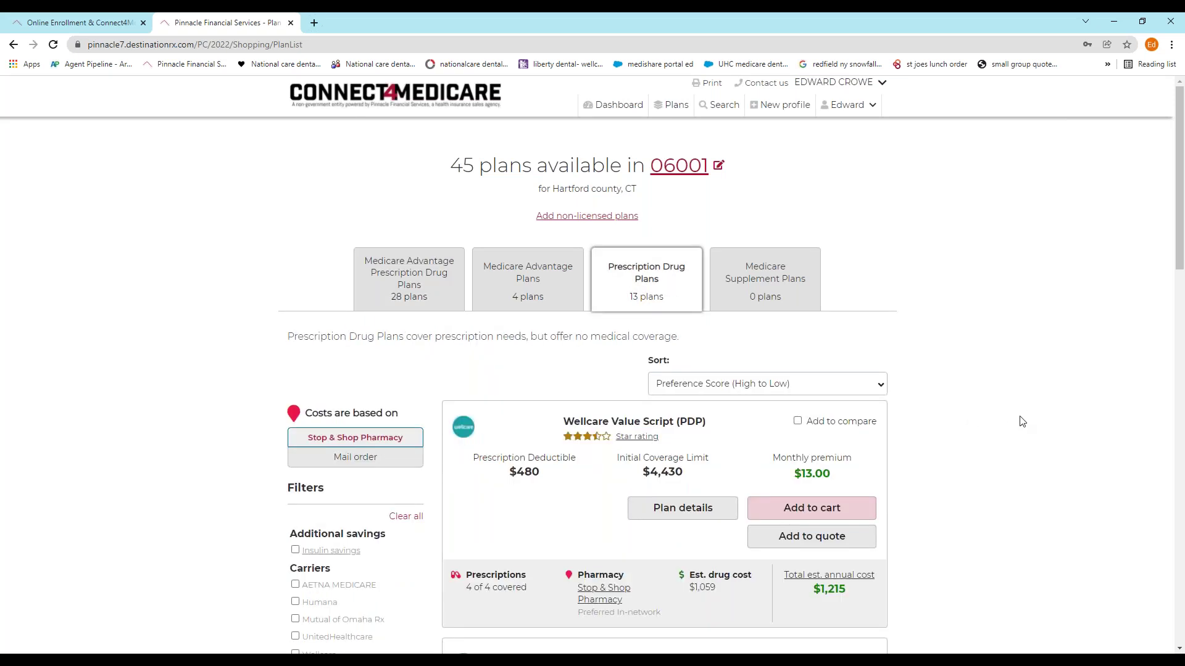
scroll(1024, 423, "down", 2)
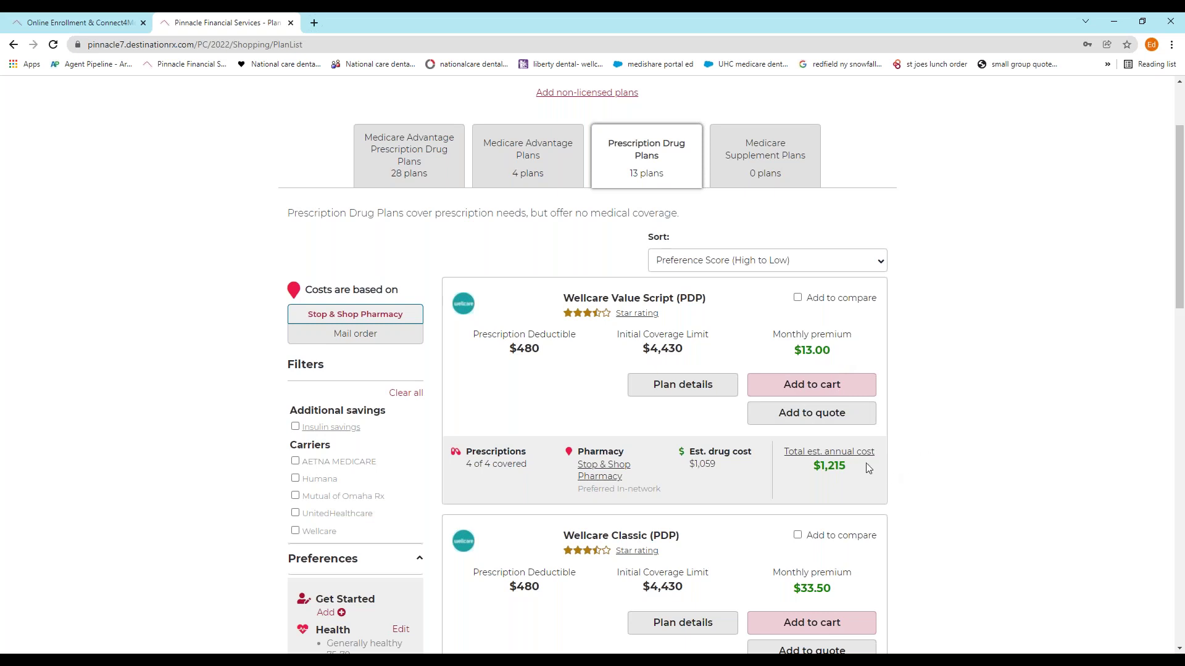
left_click(886, 260)
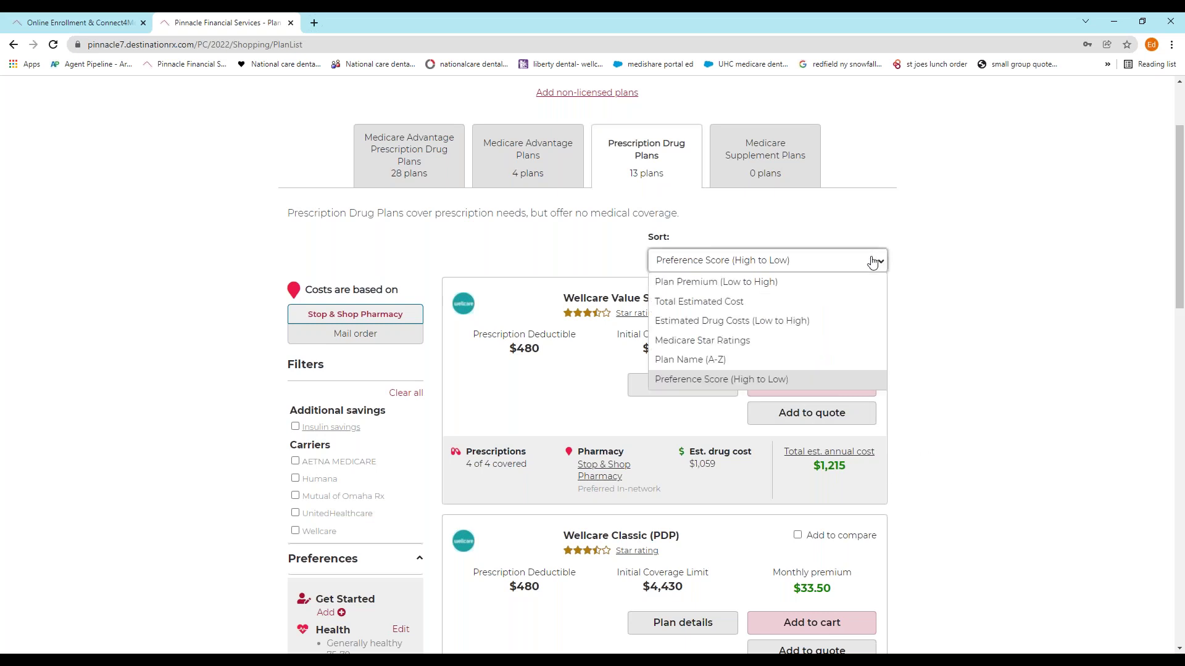
left_click(732, 301)
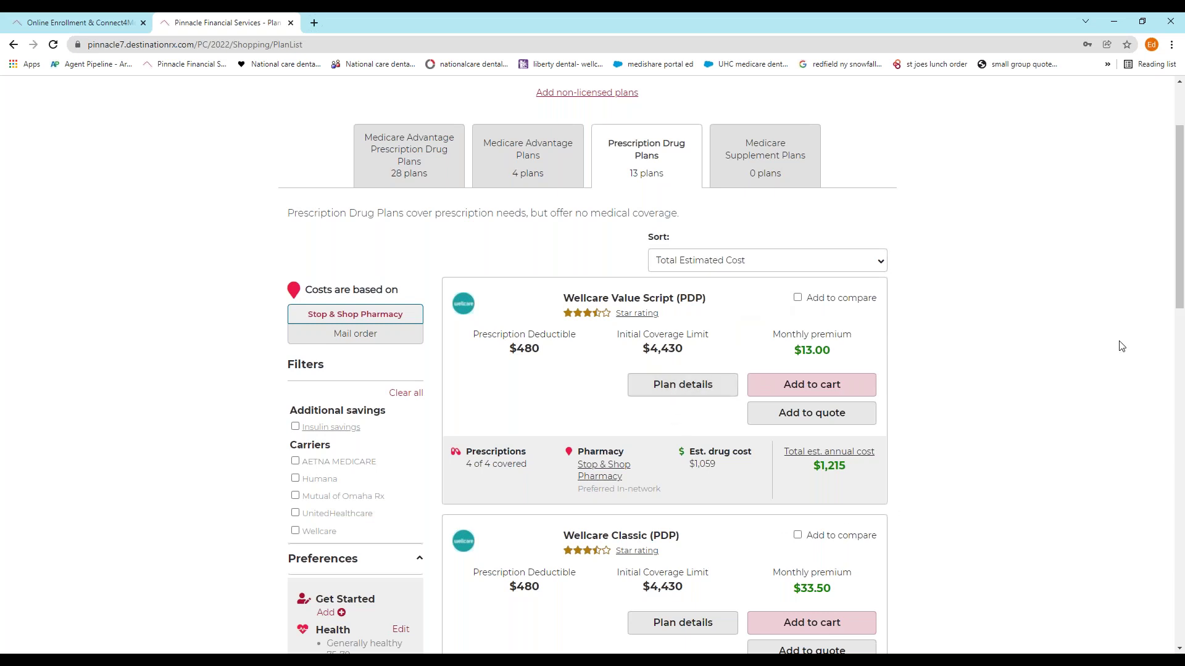
Step: Compare the premiums, deductibles, drug costs and total annual costs of the prescription drug plans for Stop & Shop Pharmacy
scroll(1121, 346, "down", 4)
scroll(971, 339, "up", 2)
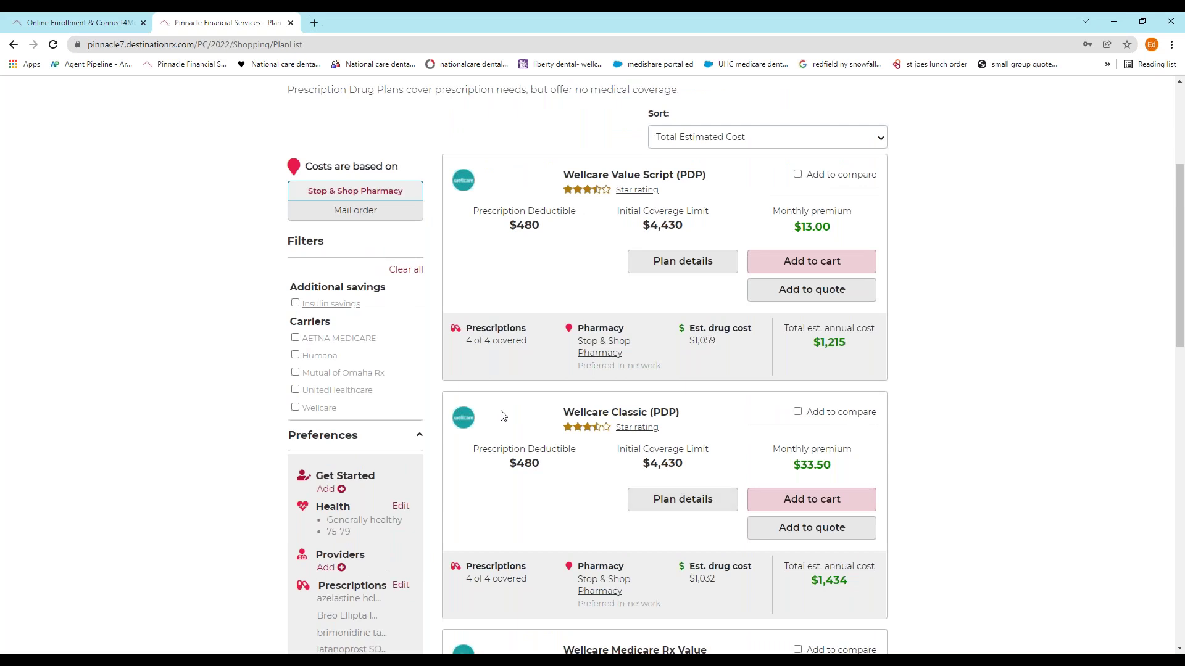
scroll(841, 357, "down", 3)
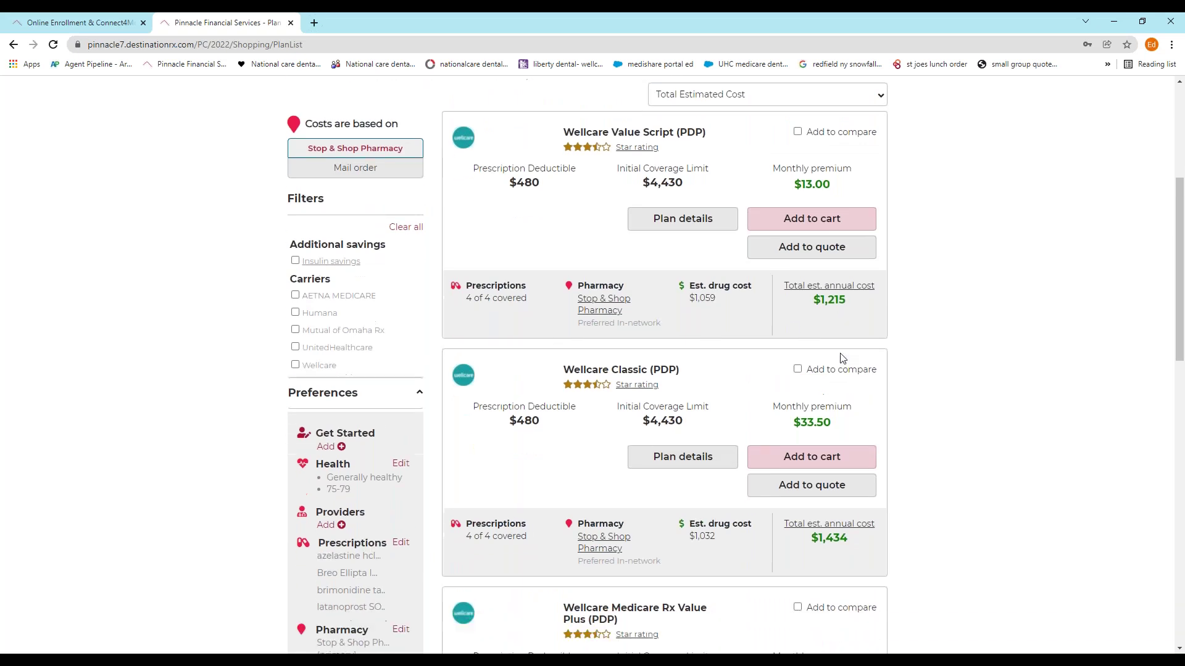
scroll(954, 377, "up", 4)
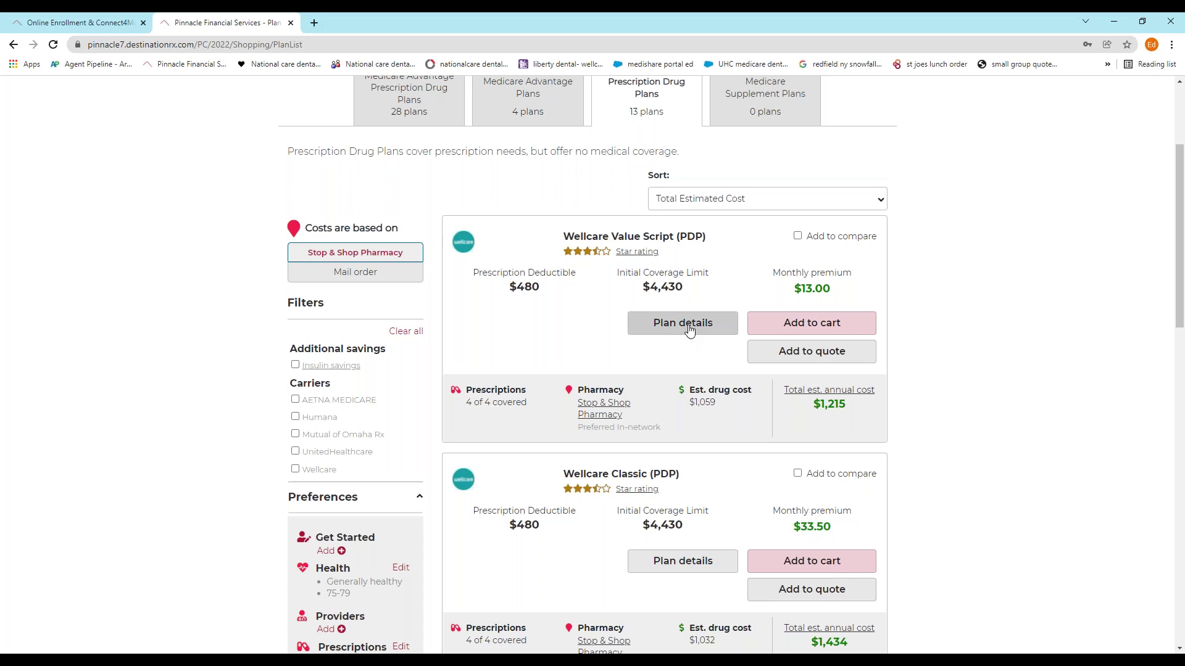
scroll(979, 373, "down", 4)
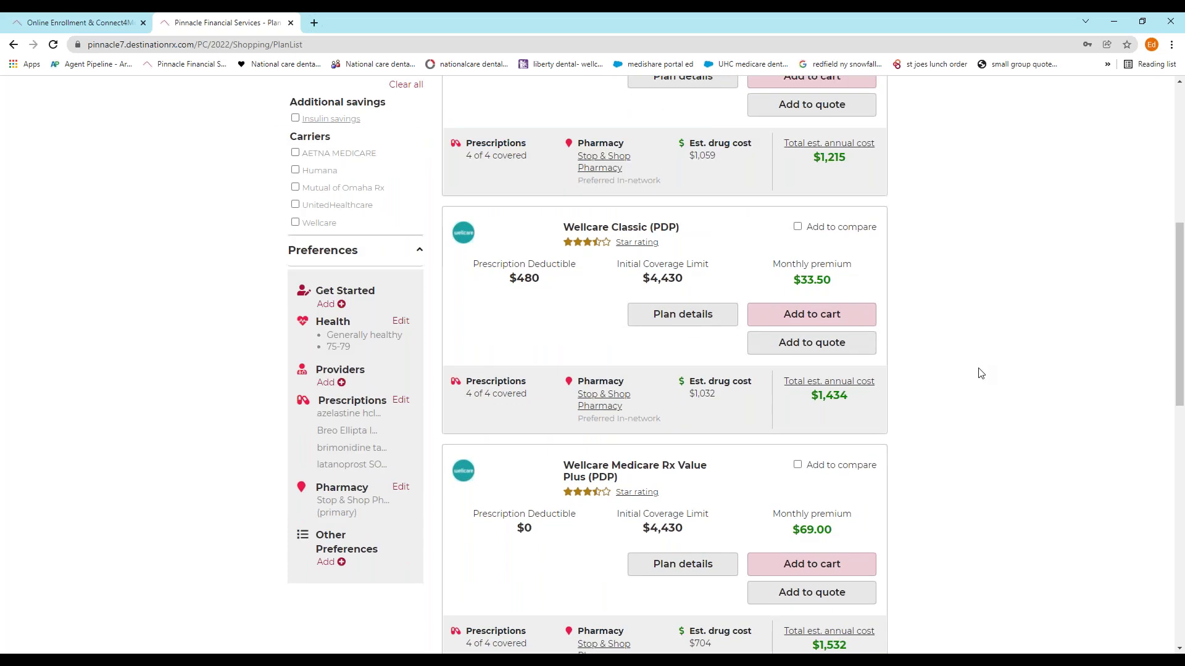
scroll(979, 370, "up", 2)
scroll(179, 487, "down", 3)
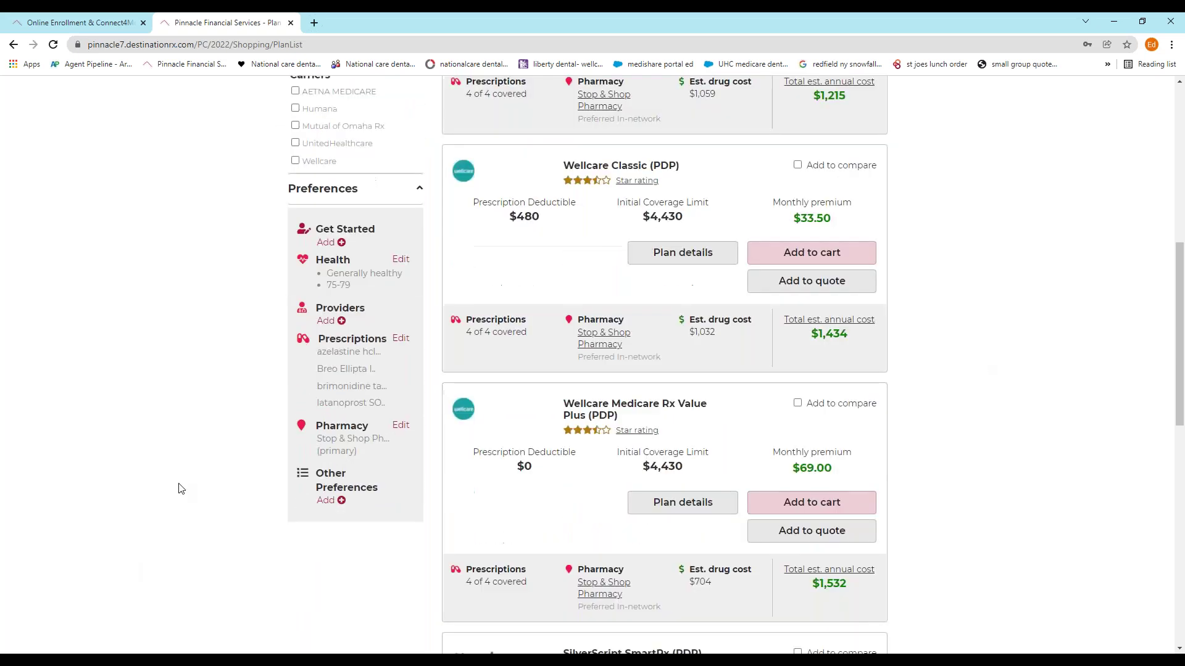
Step: Add CVS Pharmacy #01180 and Walgreens #5134 to the client's pharmacies, and return to the plans without selecting any benefit preferences
left_click(401, 425)
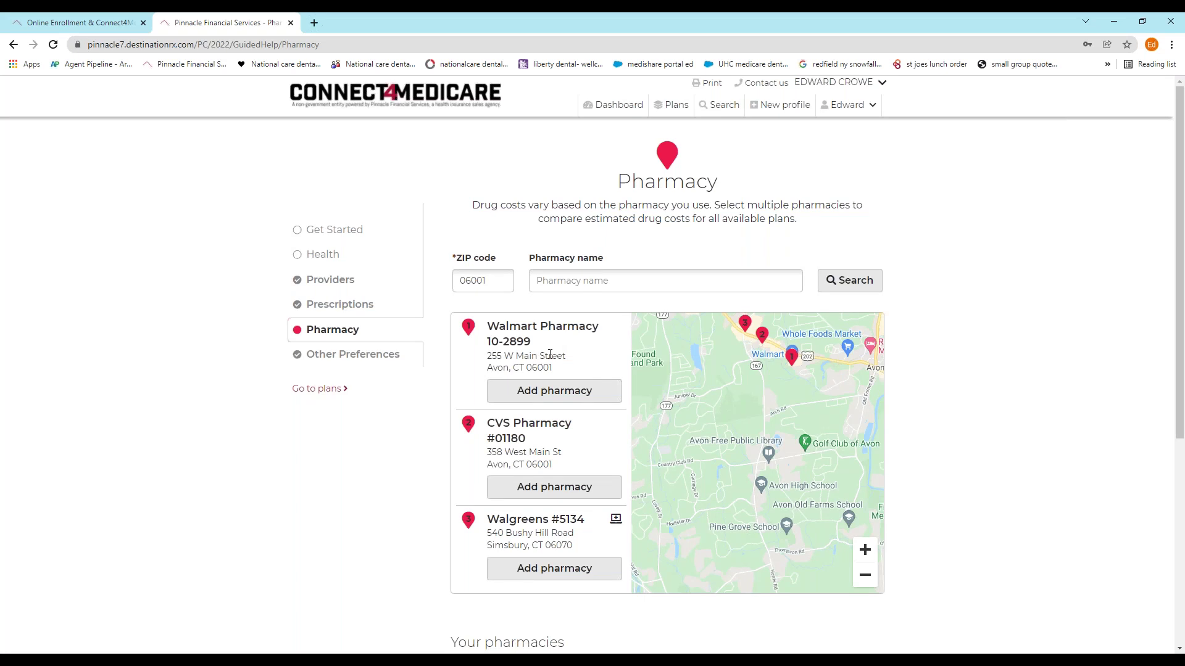
left_click(551, 487)
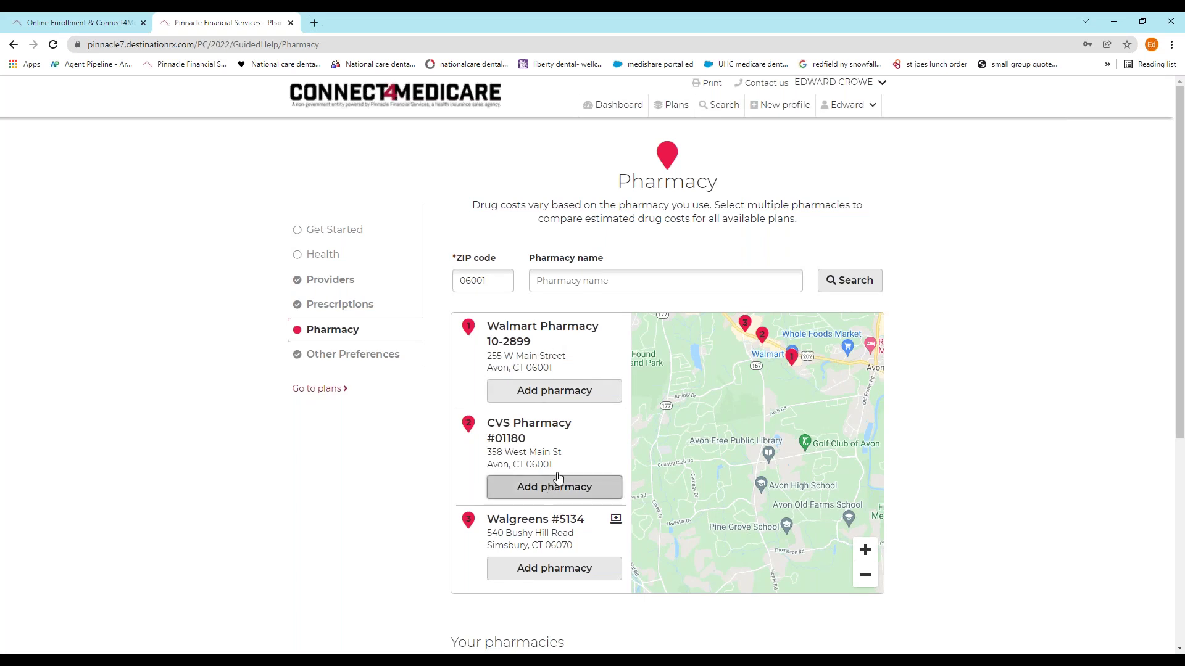
scroll(554, 481, "down", 3)
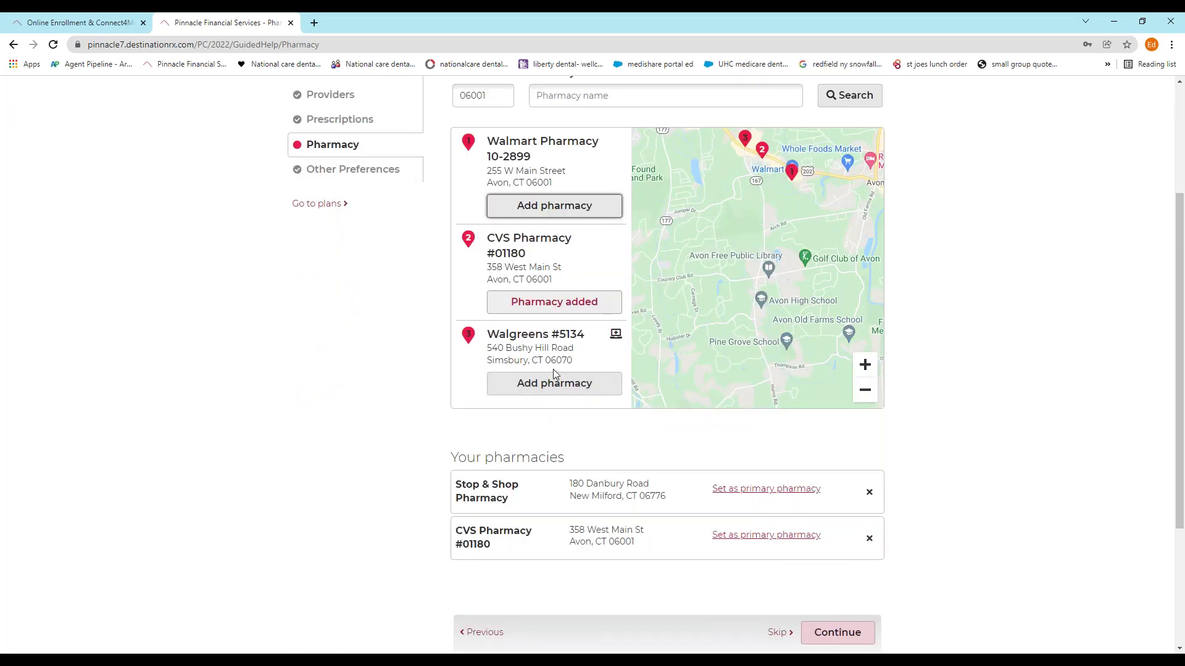
left_click(554, 388)
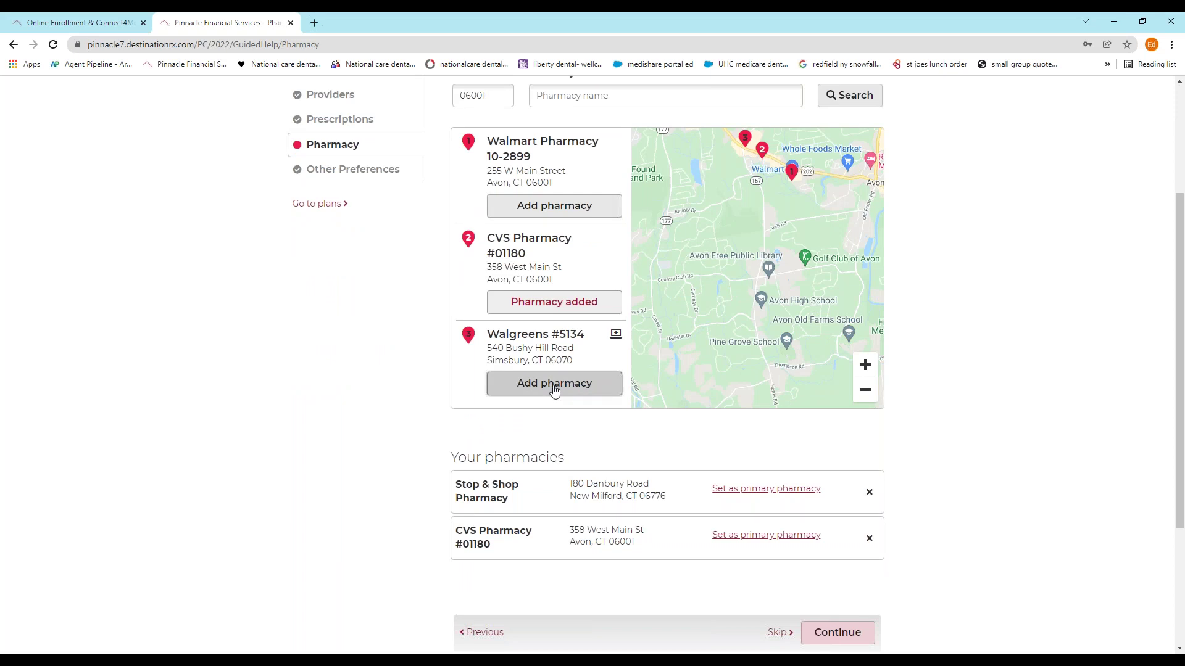
scroll(859, 446, "down", 4)
left_click(858, 446)
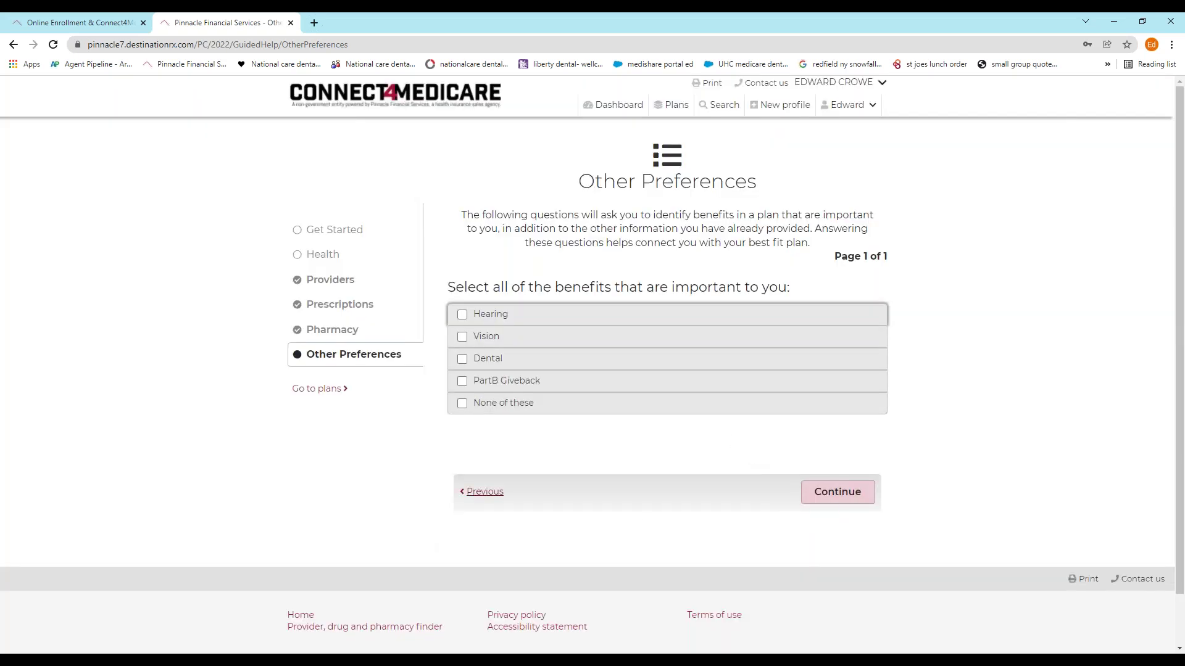
left_click(843, 494)
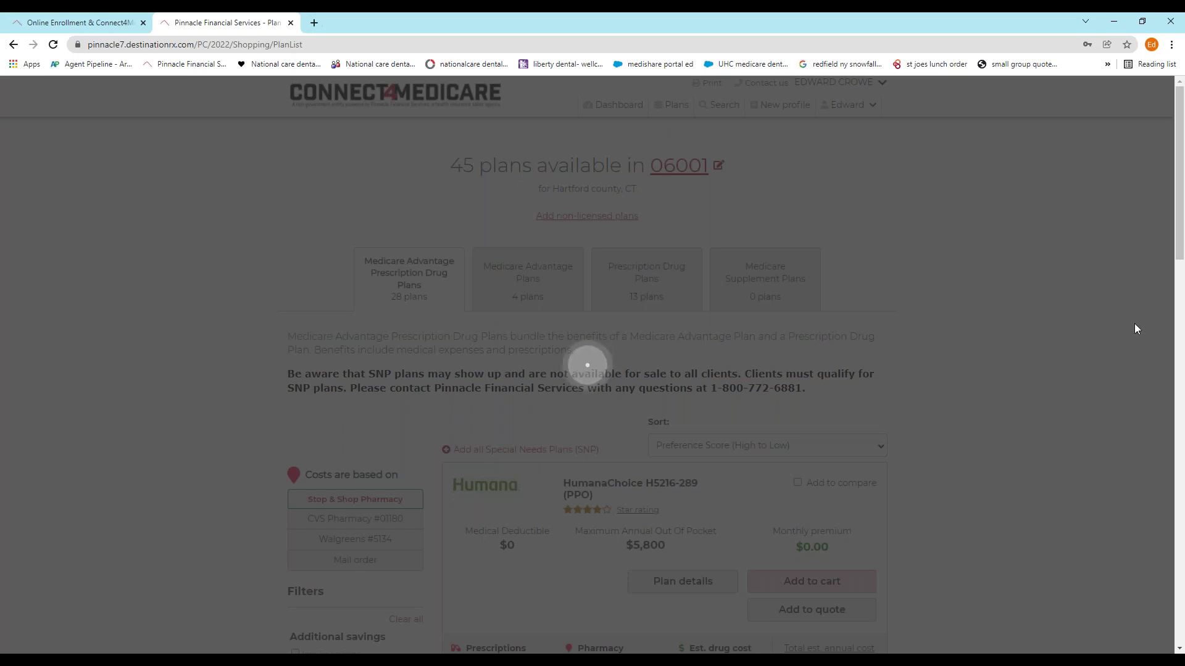
Step: Switch the refreshed plan list back to Prescription Drug Plans and sort it by Total Estimated Cost
left_click_drag(1179, 244, 1168, 319)
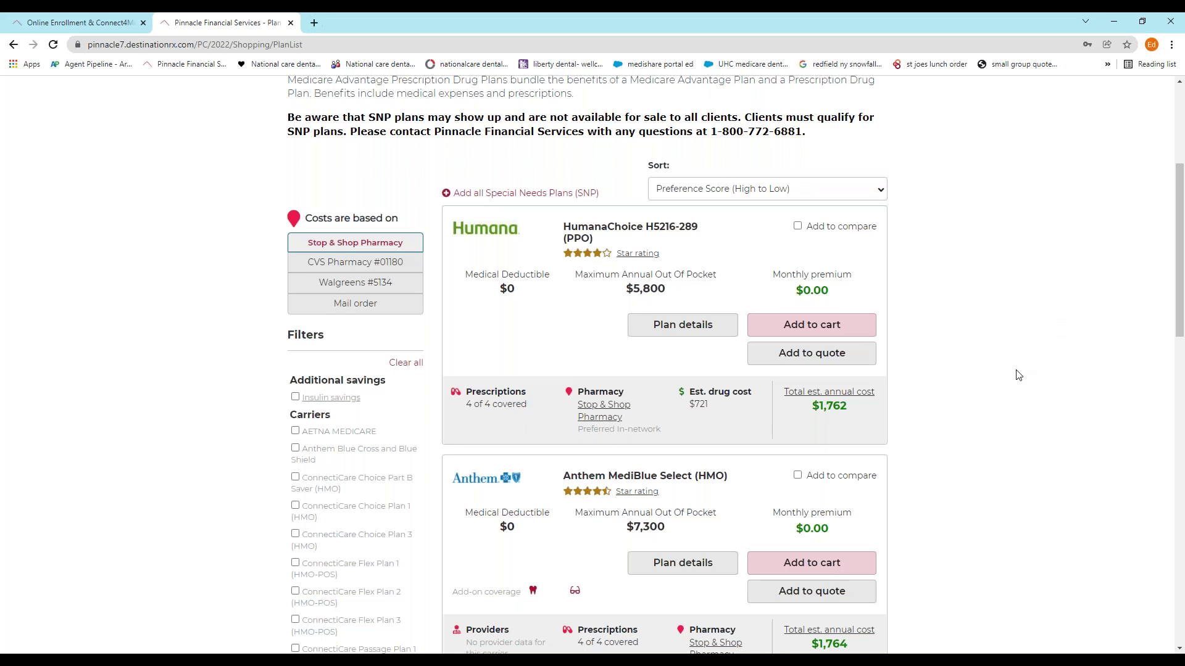
scroll(683, 249, "up", 4)
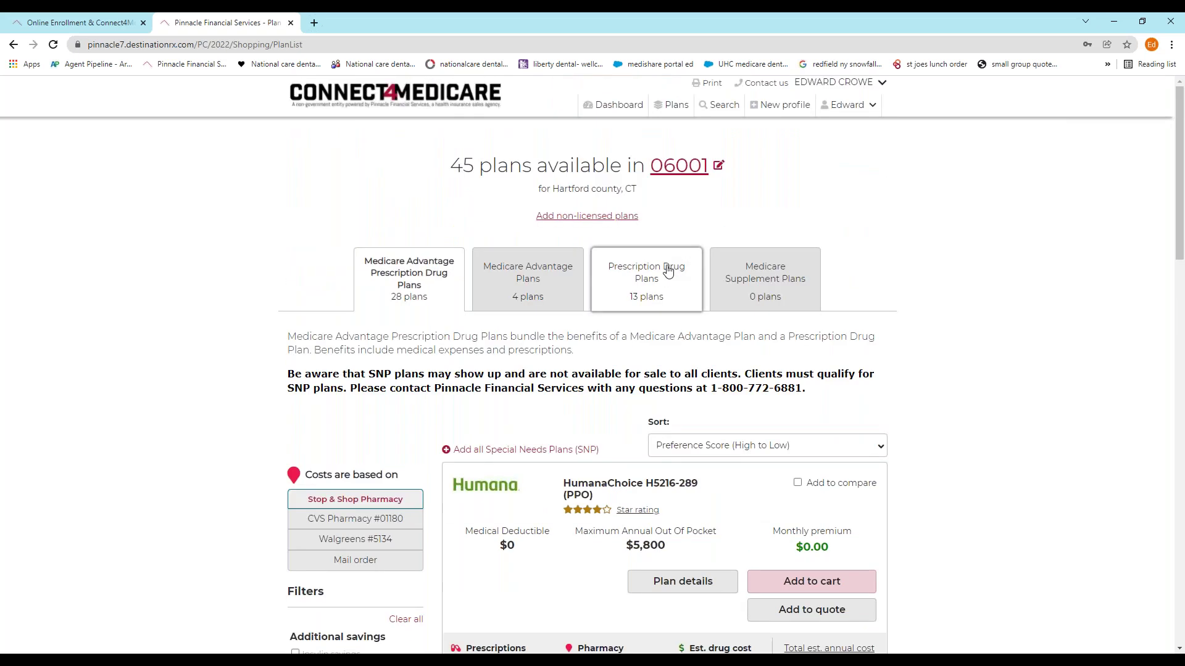
left_click(668, 272)
scroll(1178, 253, "down", 3)
scroll(1179, 253, "down", 2)
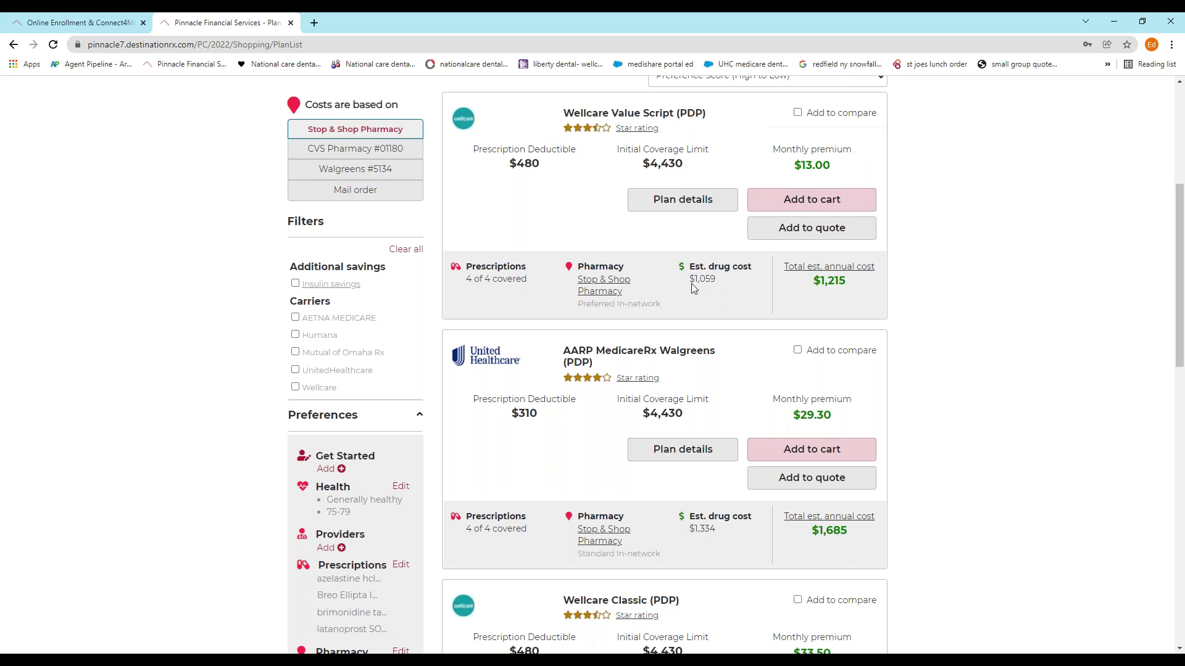
scroll(691, 283, "up", 2)
left_click(875, 206)
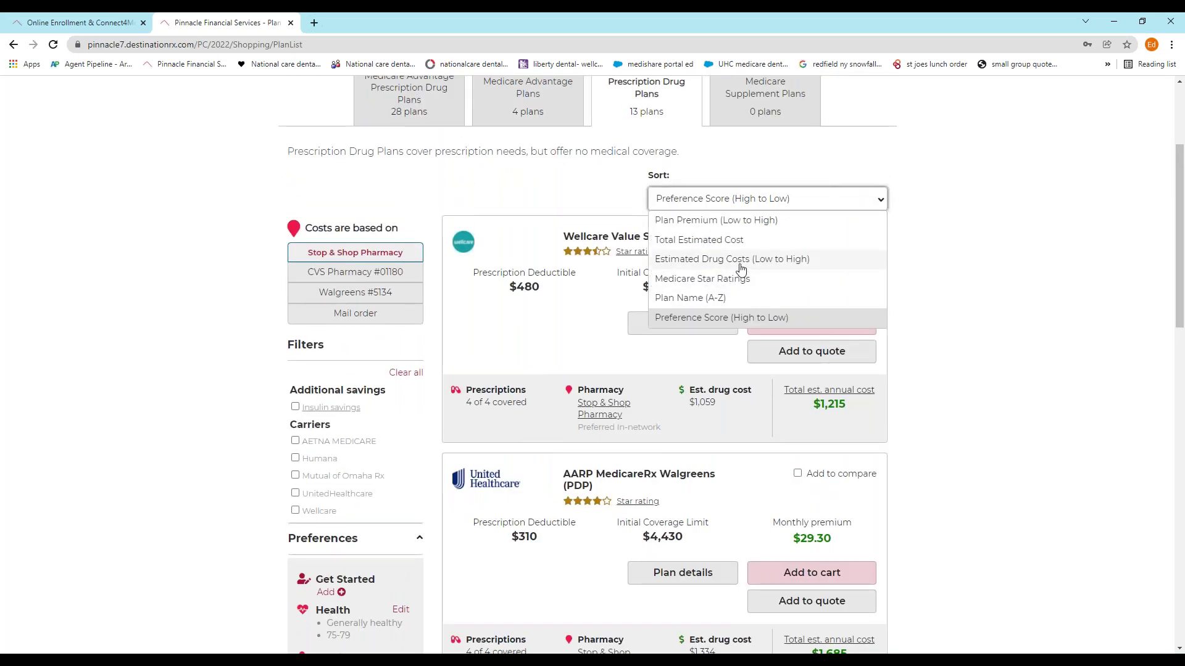
left_click(716, 240)
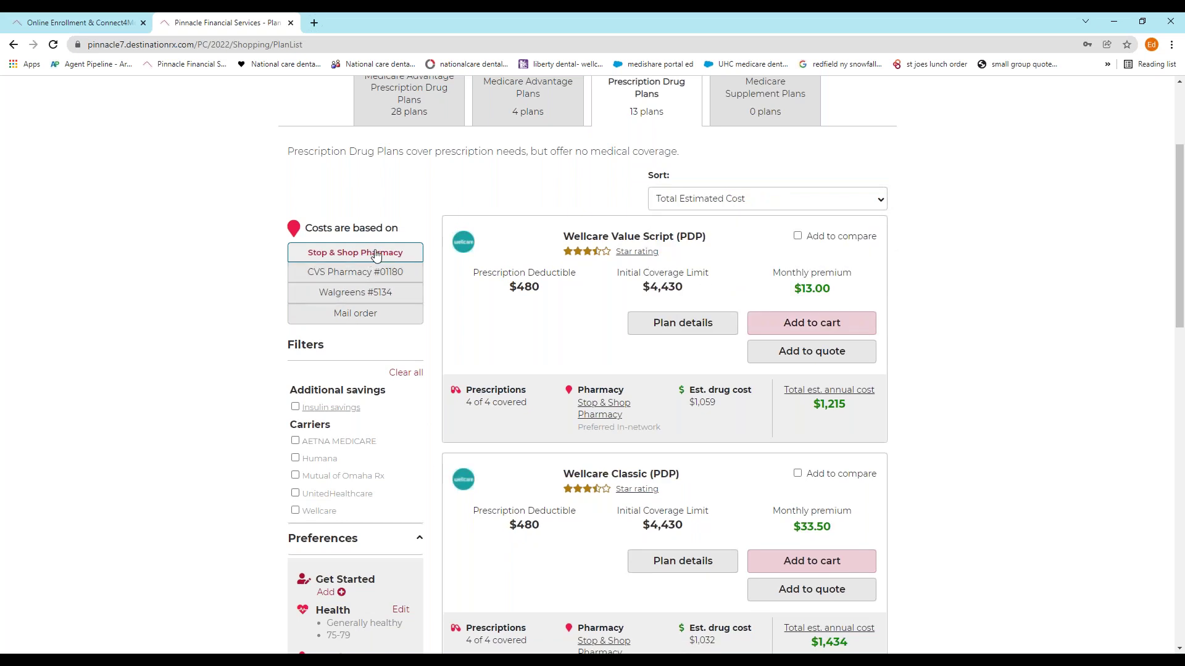
Step: Base the plan costs on CVS Pharmacy #01180, compare them with Walgreens #5134, and switch back to CVS Pharmacy #01180
left_click(370, 277)
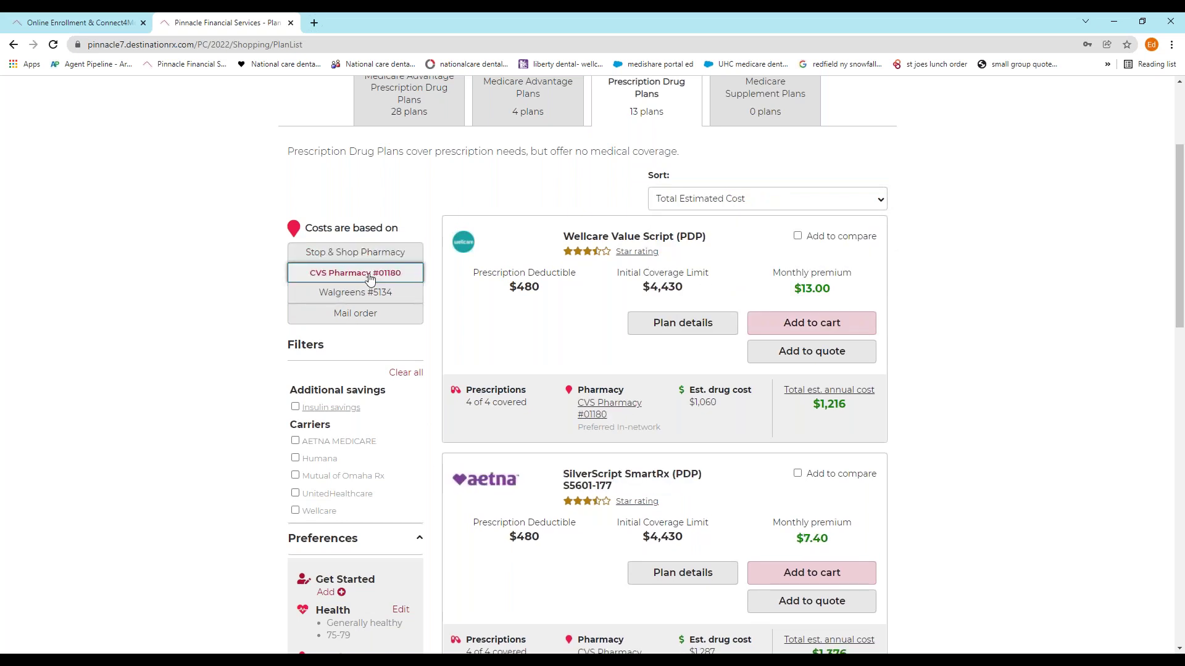
left_click(363, 295)
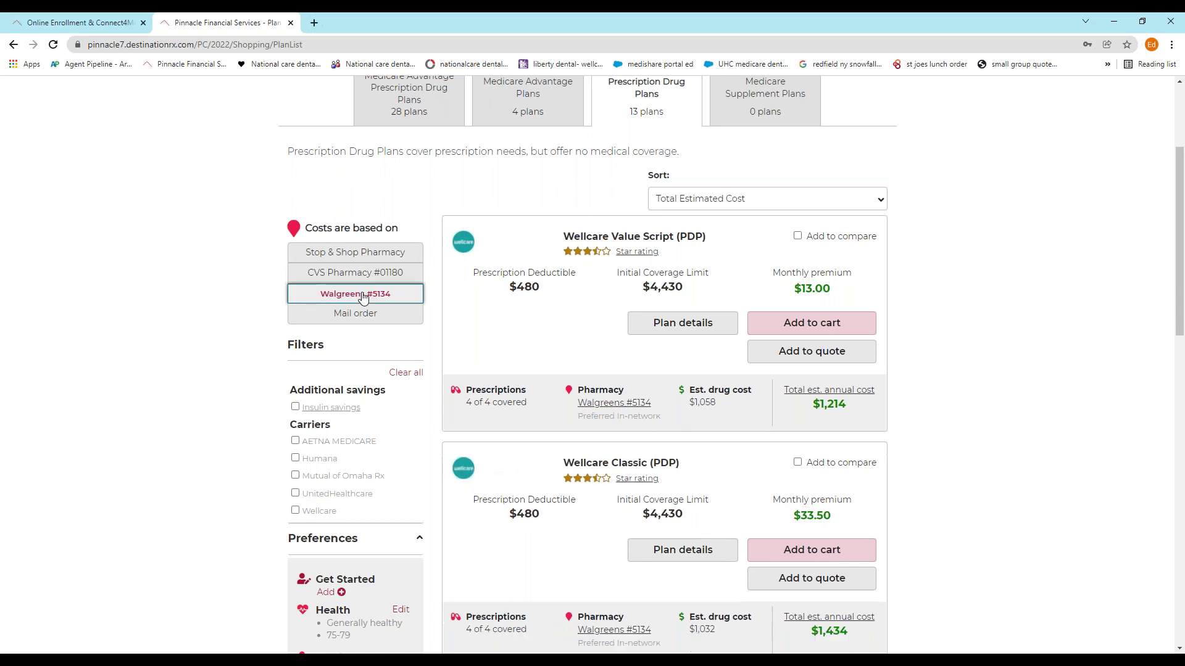
left_click(382, 273)
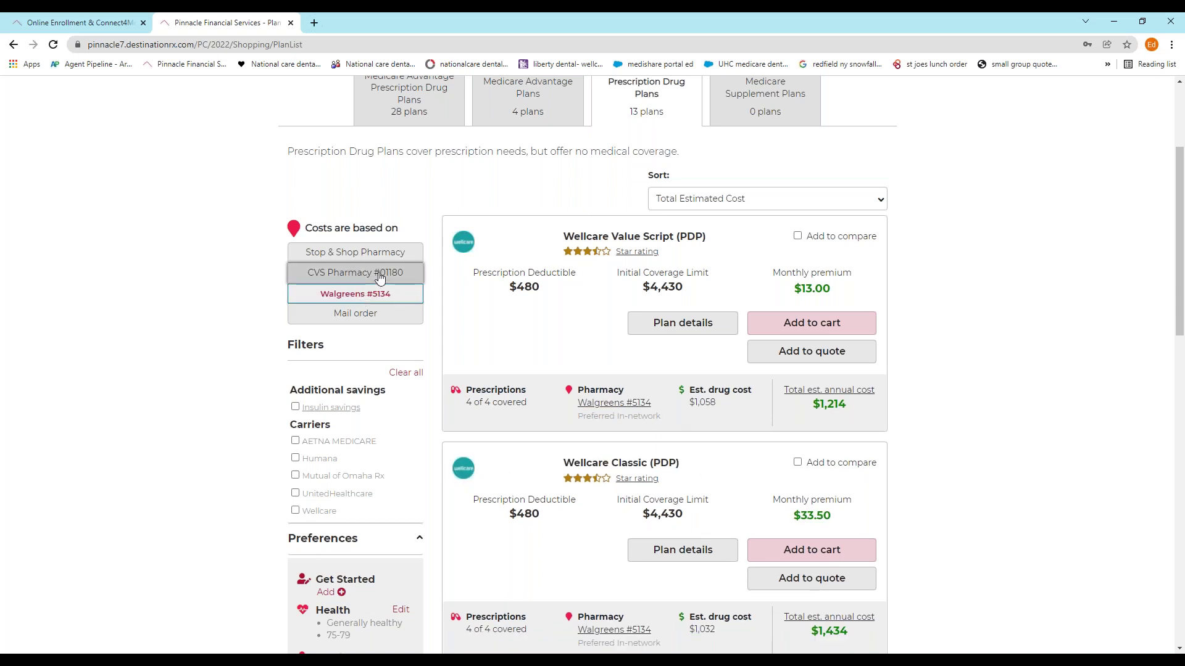
Step: Examine the drug plans' estimated drug costs, premiums and total annual costs for CVS Pharmacy #01180
scroll(883, 237, "down", 3)
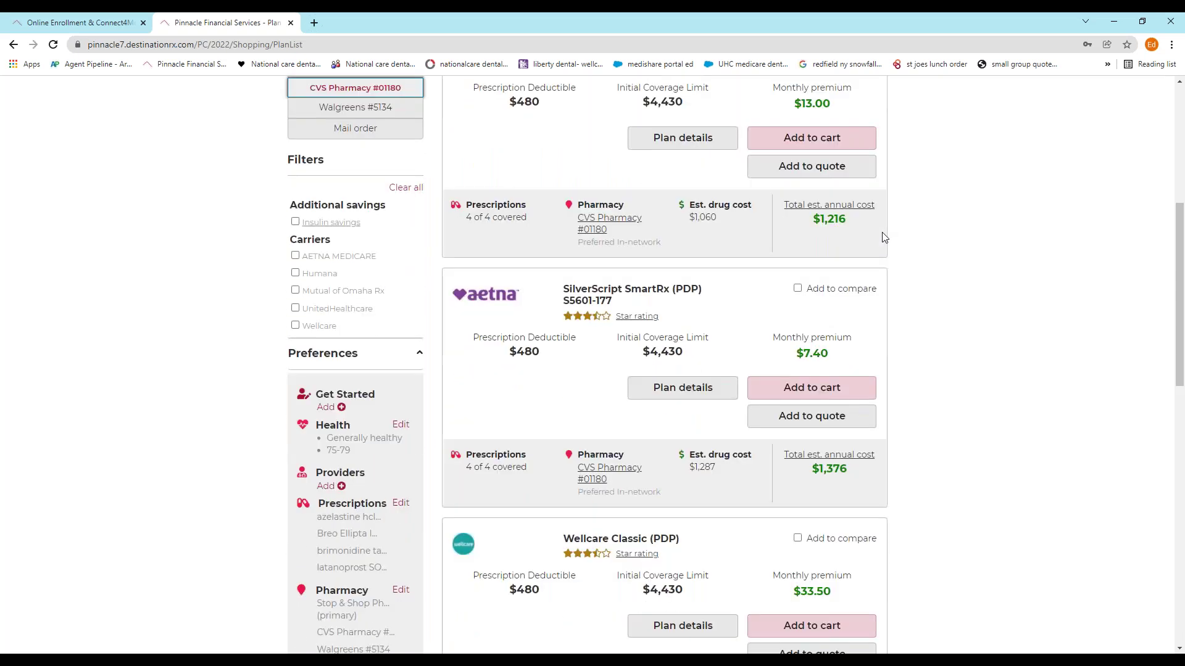
scroll(883, 238, "up", 5)
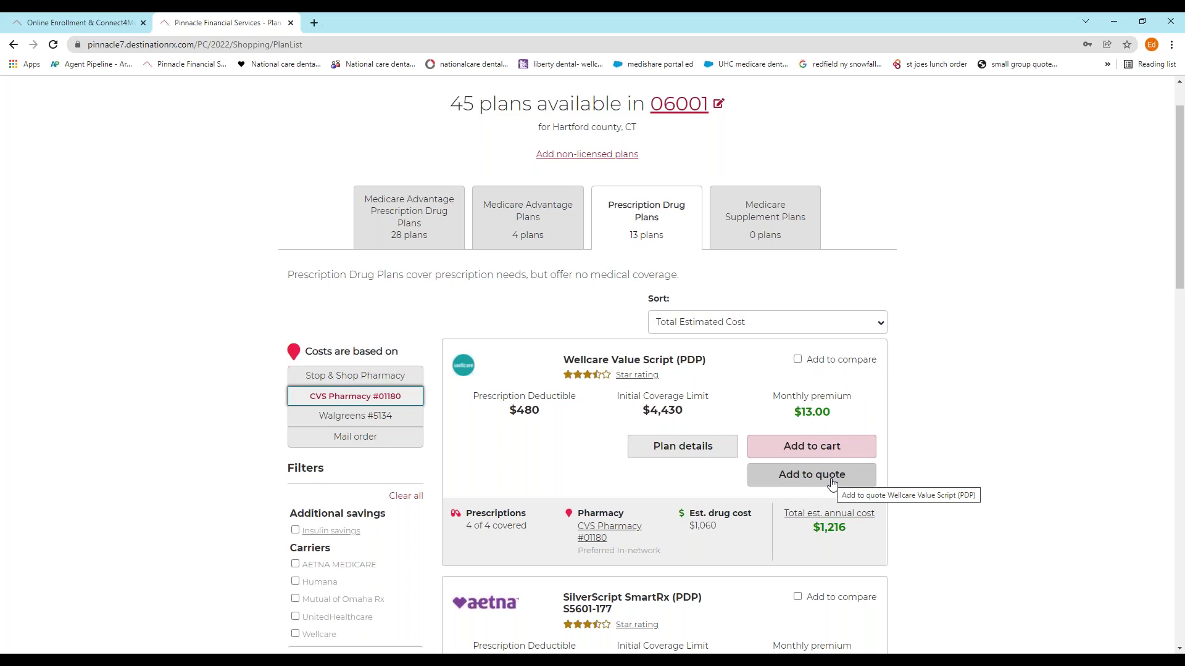
scroll(839, 464, "up", 1)
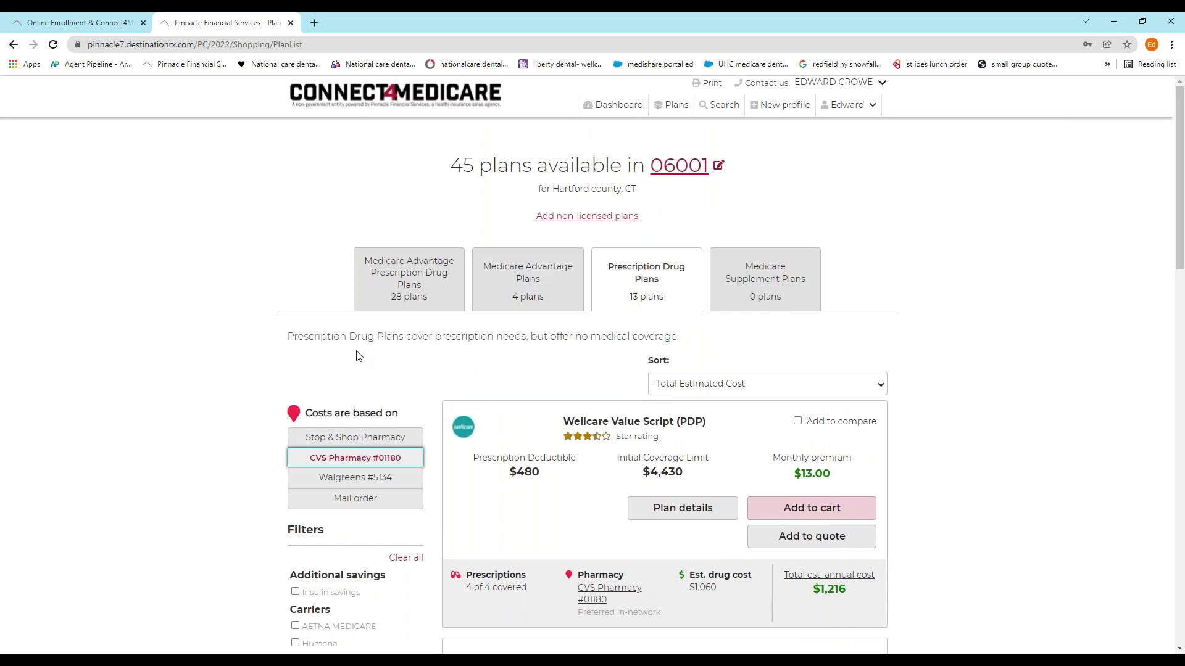
scroll(692, 386, "down", 1)
scroll(664, 370, "down", 10)
scroll(664, 370, "up", 12)
scroll(740, 462, "down", 8)
scroll(741, 462, "down", 4)
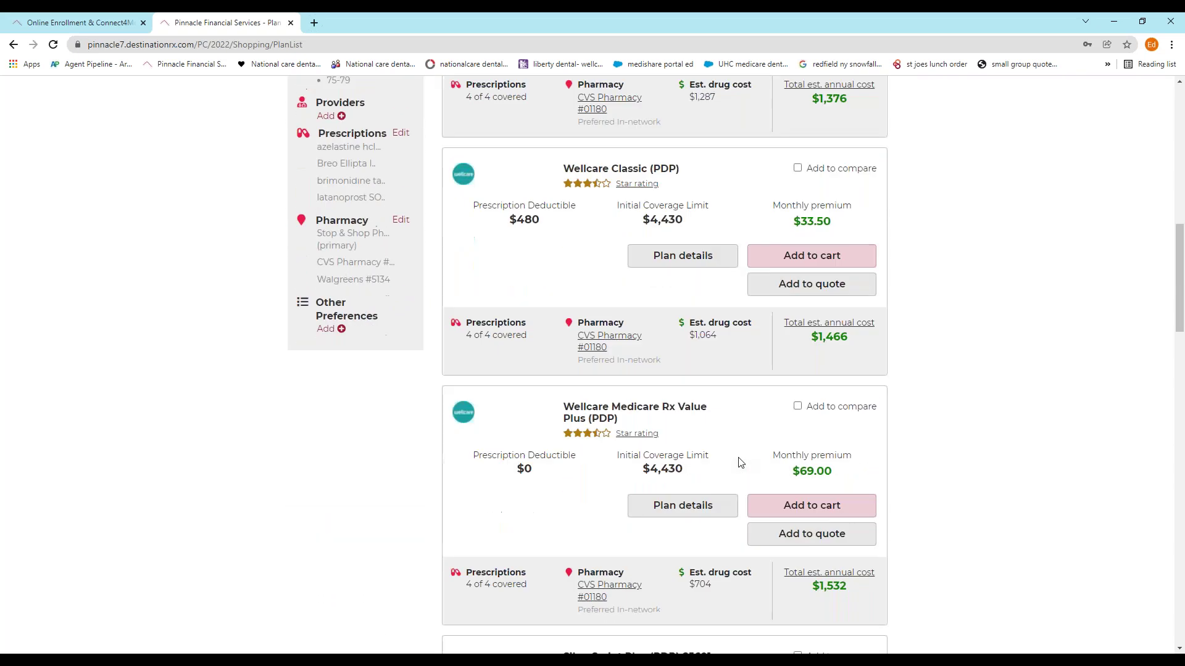
scroll(740, 462, "up", 5)
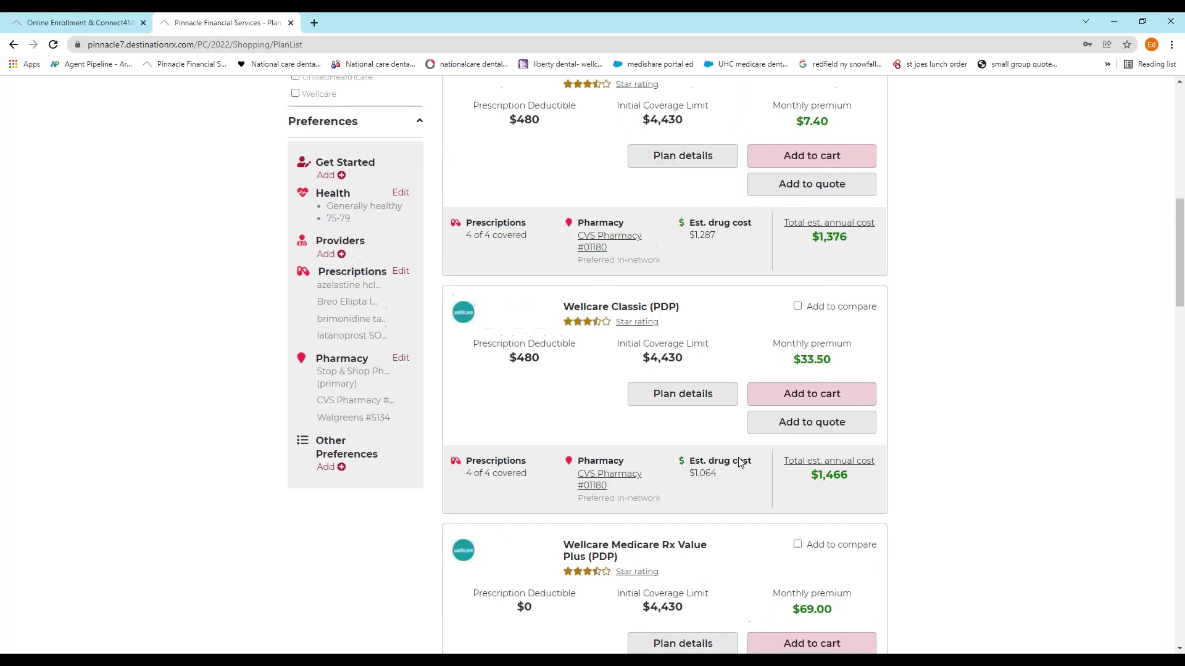
scroll(741, 463, "up", 2)
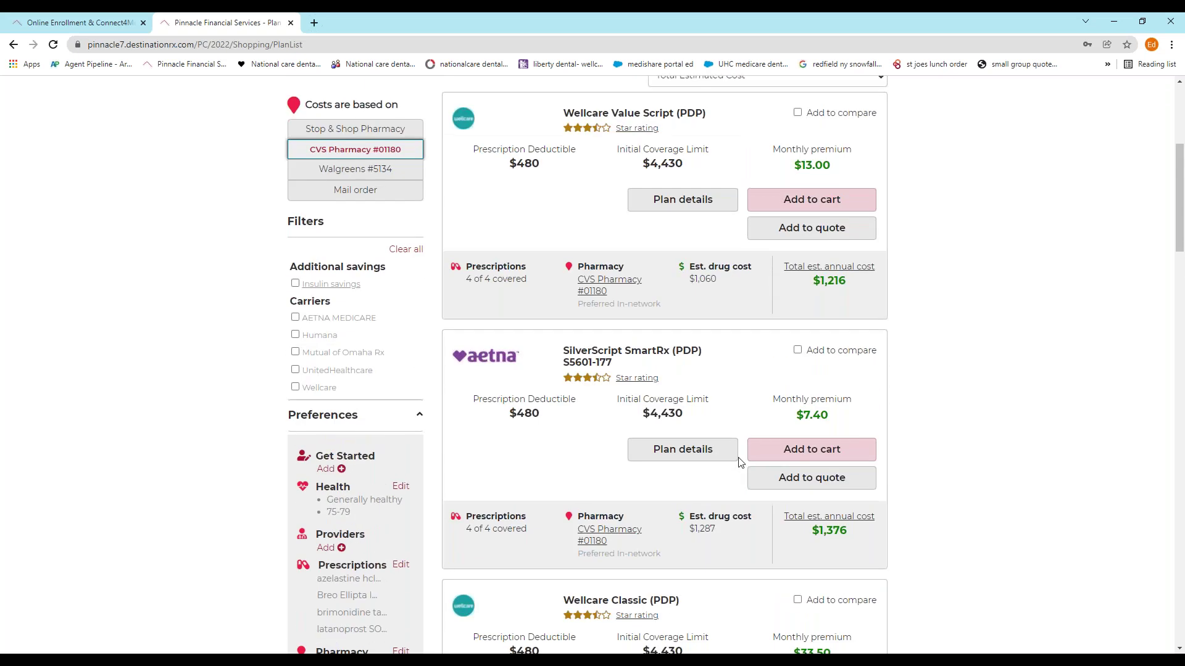
Step: Filter the prescription drug plans to those with insulin savings and look over the filtered list
mouse_move(297, 285)
left_click(295, 284)
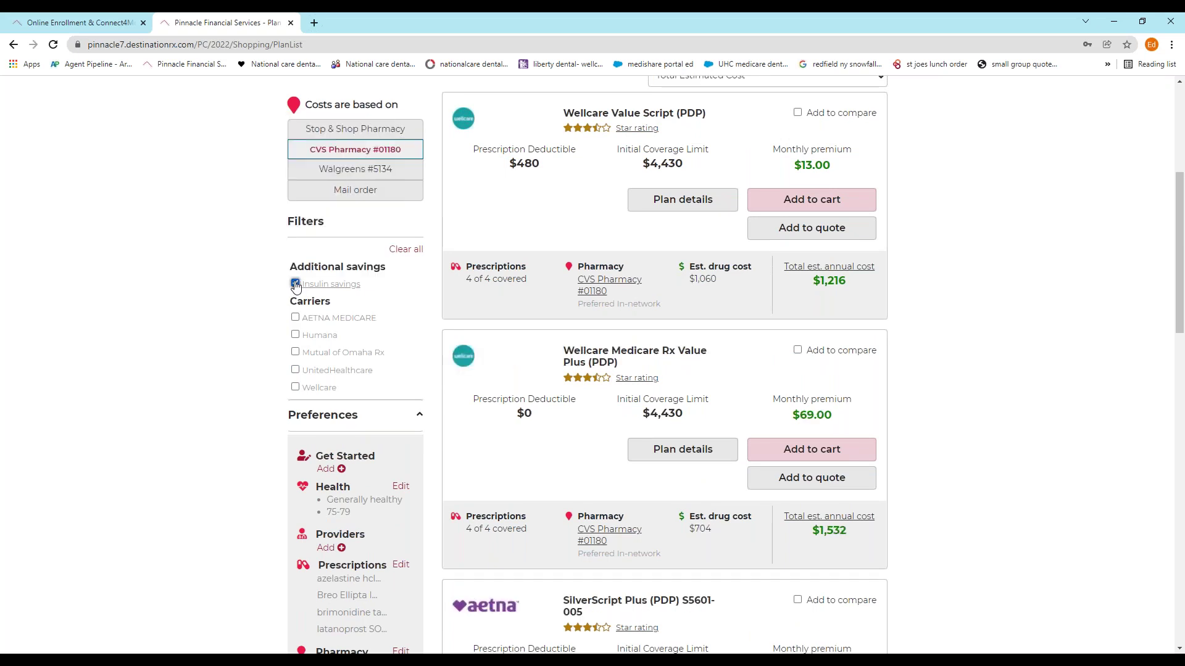
scroll(1128, 295, "up", 5)
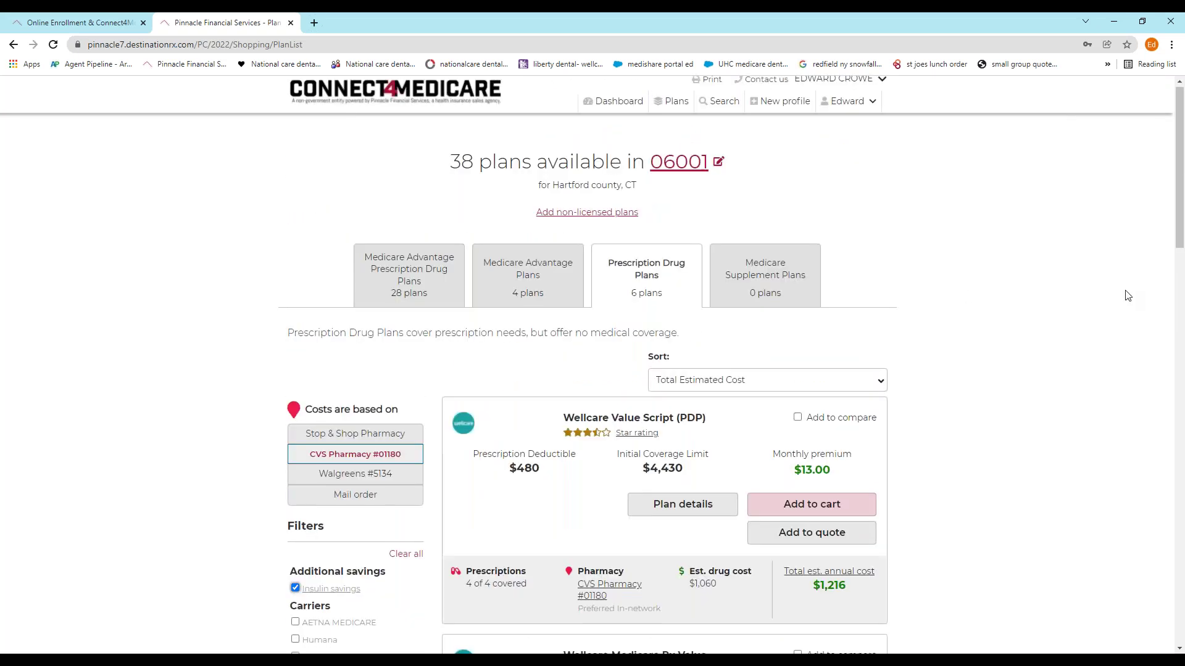
scroll(1128, 296, "down", 9)
scroll(1128, 295, "up", 9)
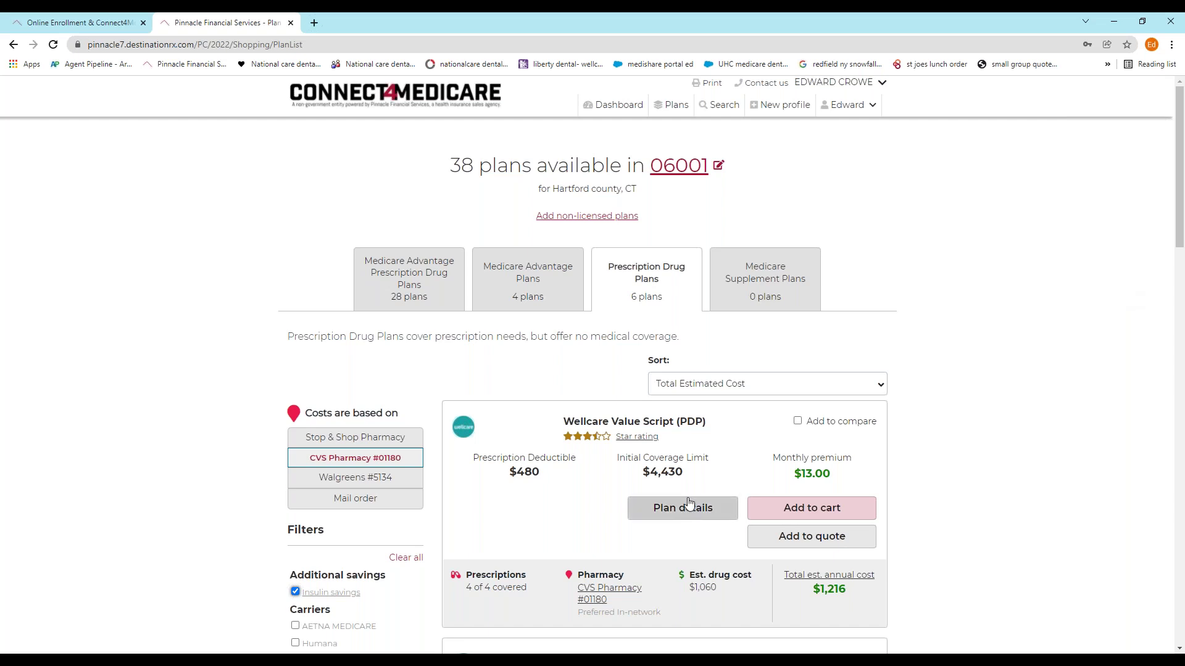
left_click(647, 437)
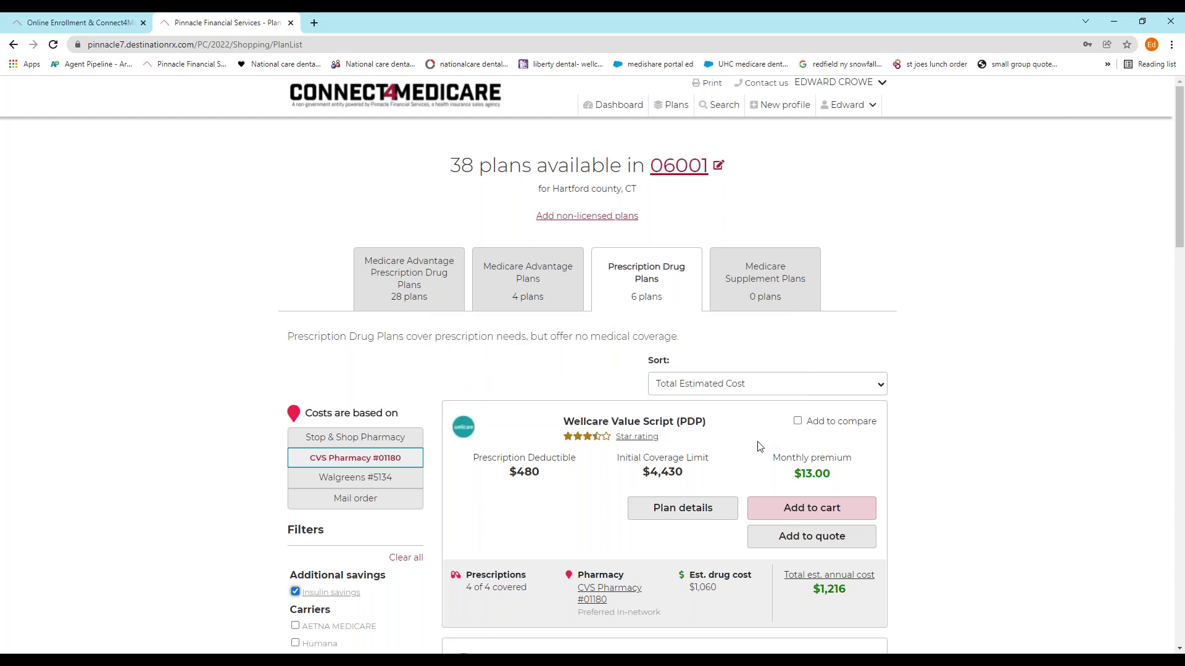